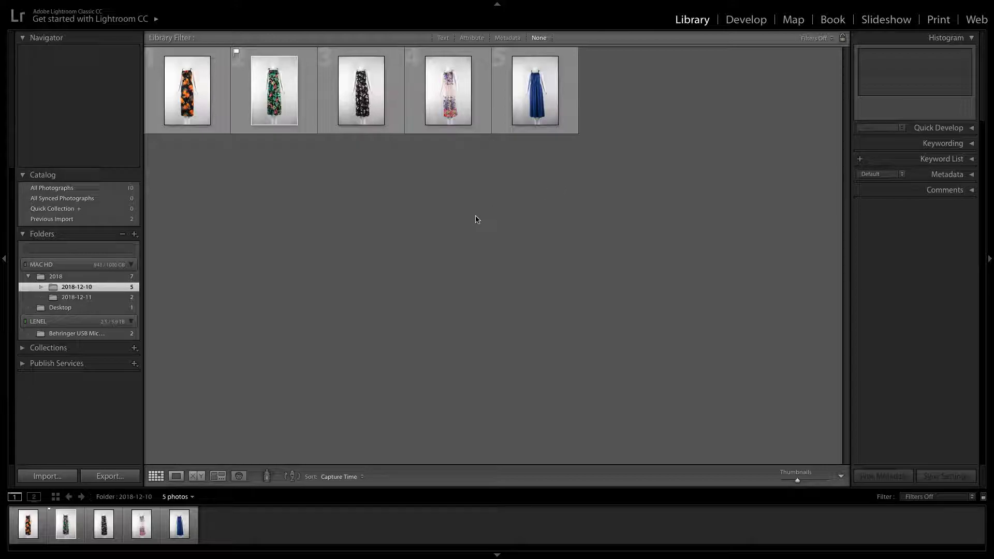
# Preview each of the dress photos in the 2018-12-10 folder, and clear the selection
pyautogui.click(182, 95)
pyautogui.click(255, 107)
pyautogui.click(343, 103)
pyautogui.click(432, 101)
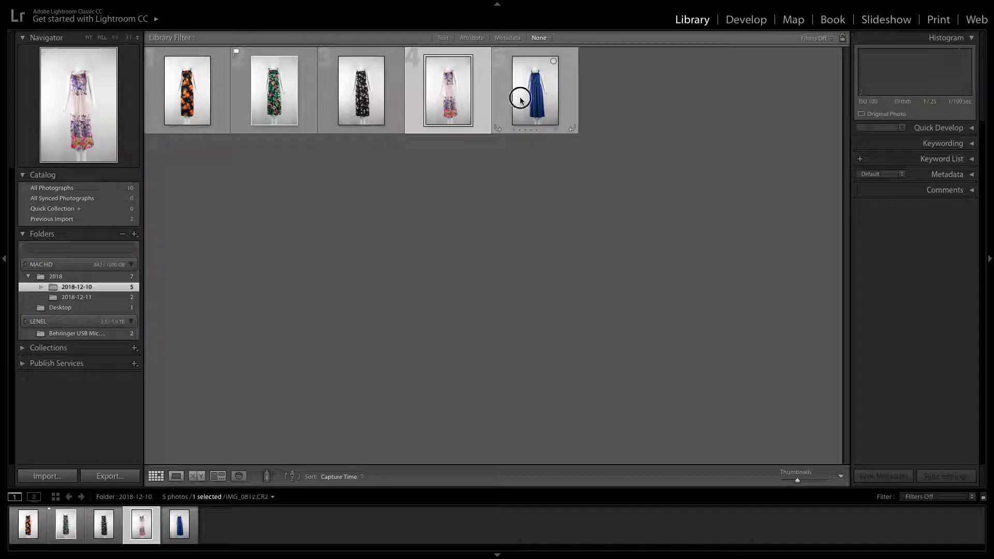
pyautogui.click(520, 99)
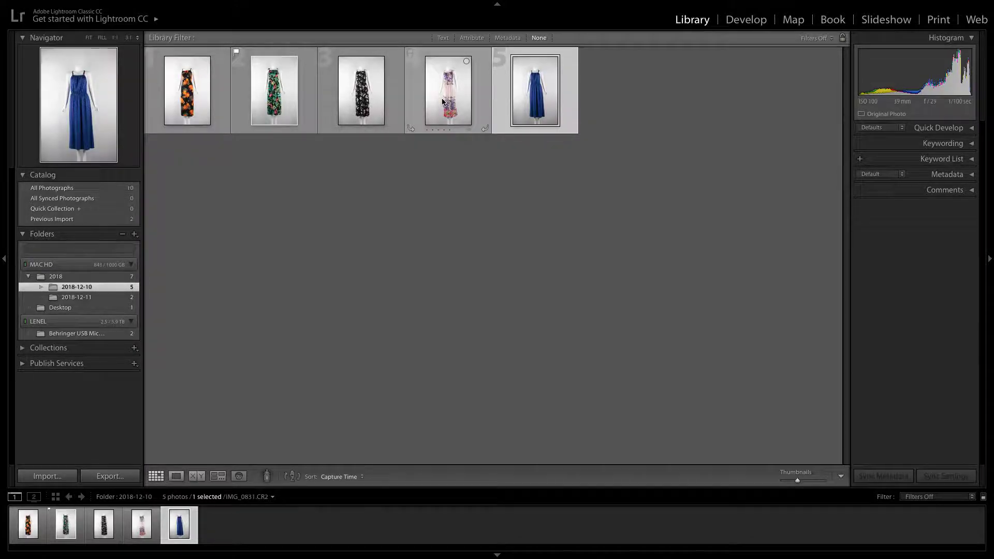
pyautogui.click(357, 97)
pyautogui.click(257, 95)
pyautogui.click(211, 94)
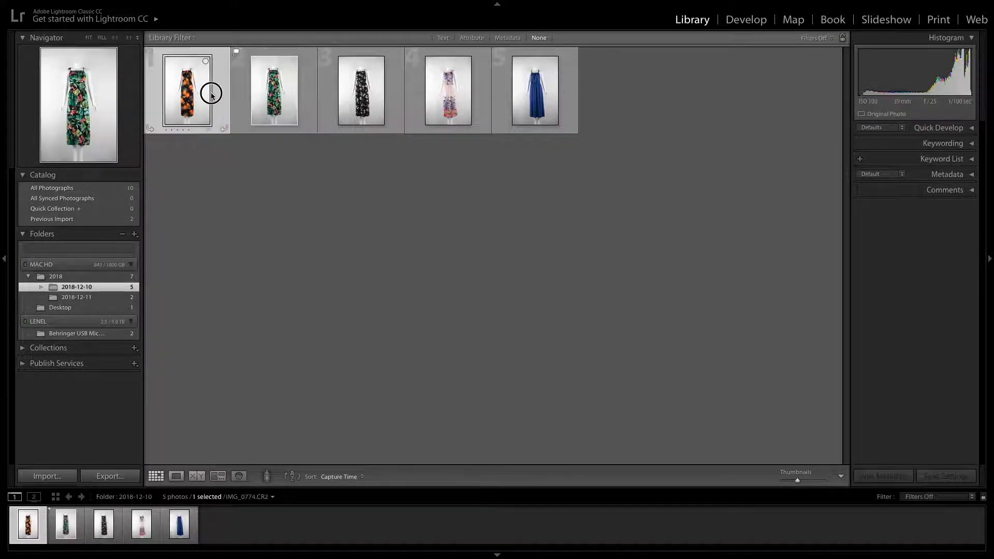
pyautogui.click(298, 242)
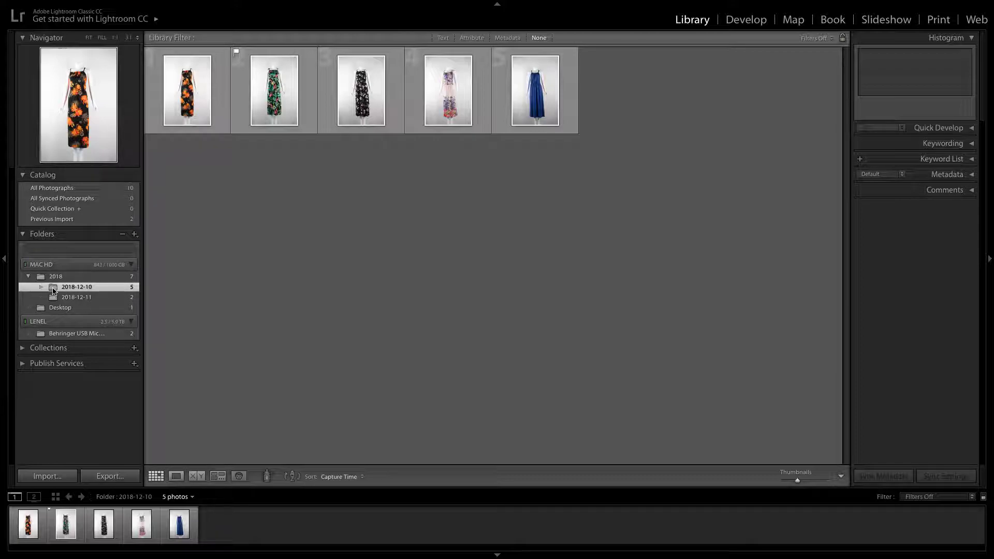
# View the plain orange dress photo in the 2018-12-11 folder, and return to the 2018-12-10 folder
pyautogui.click(55, 299)
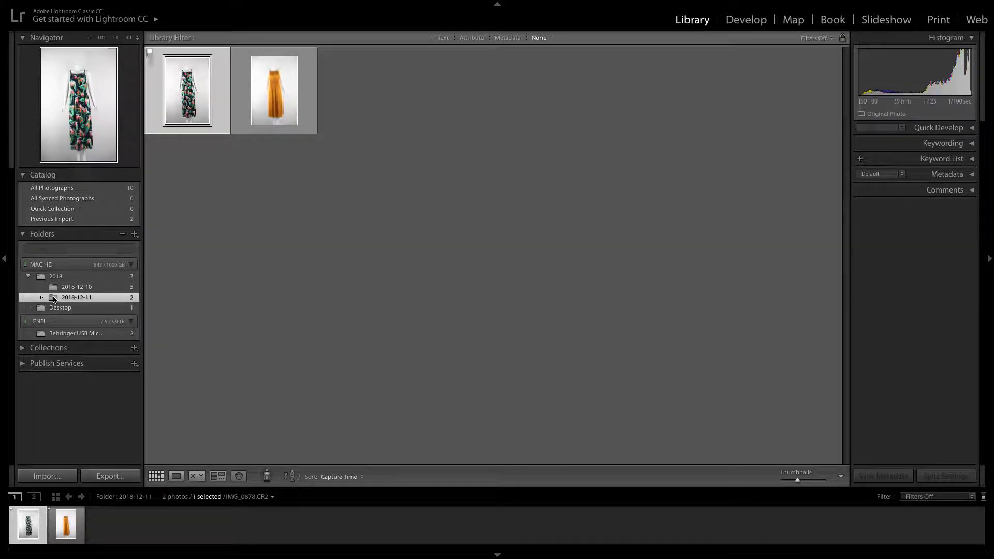
pyautogui.click(234, 96)
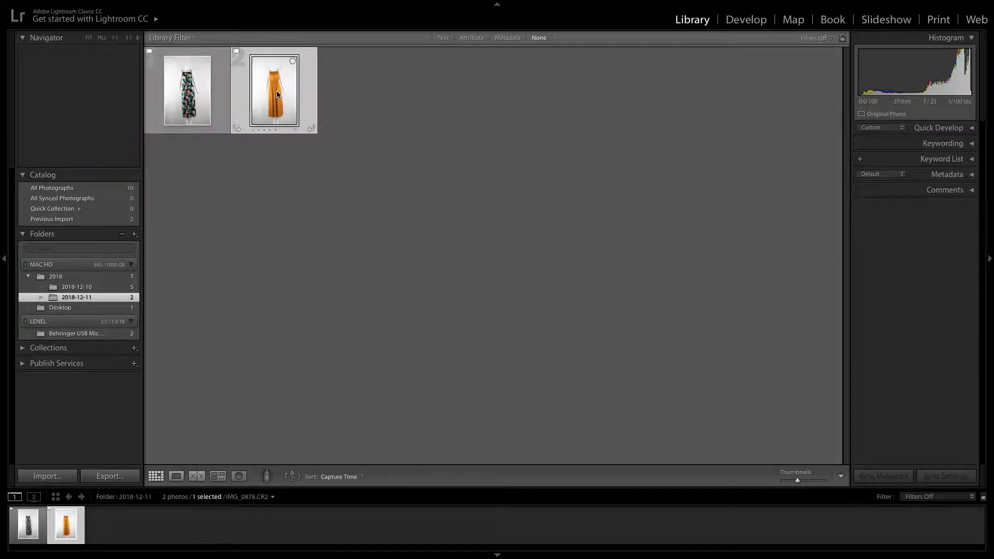
pyautogui.click(88, 288)
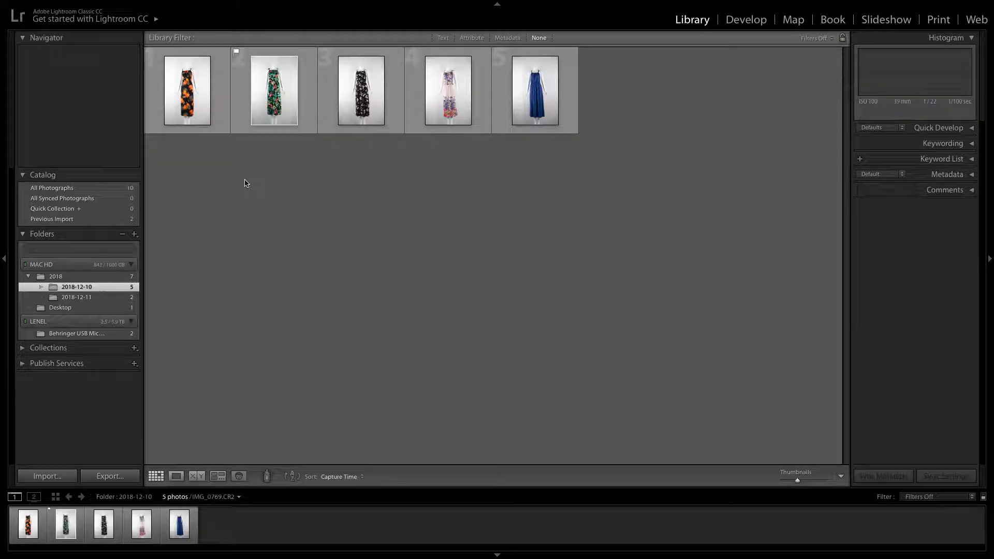
# Show all photos of the parent 2018 folder and preview its first three dresses
pyautogui.click(54, 278)
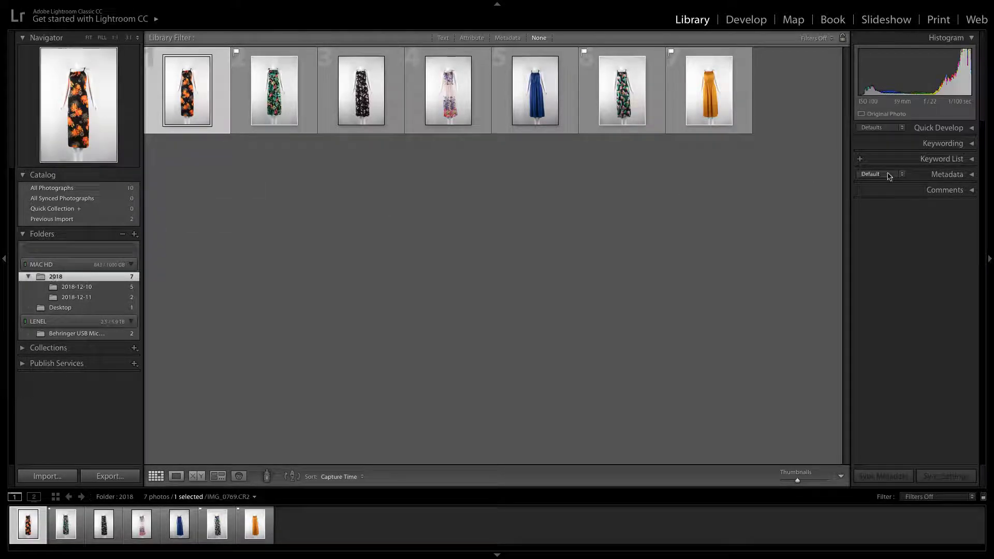
pyautogui.click(489, 188)
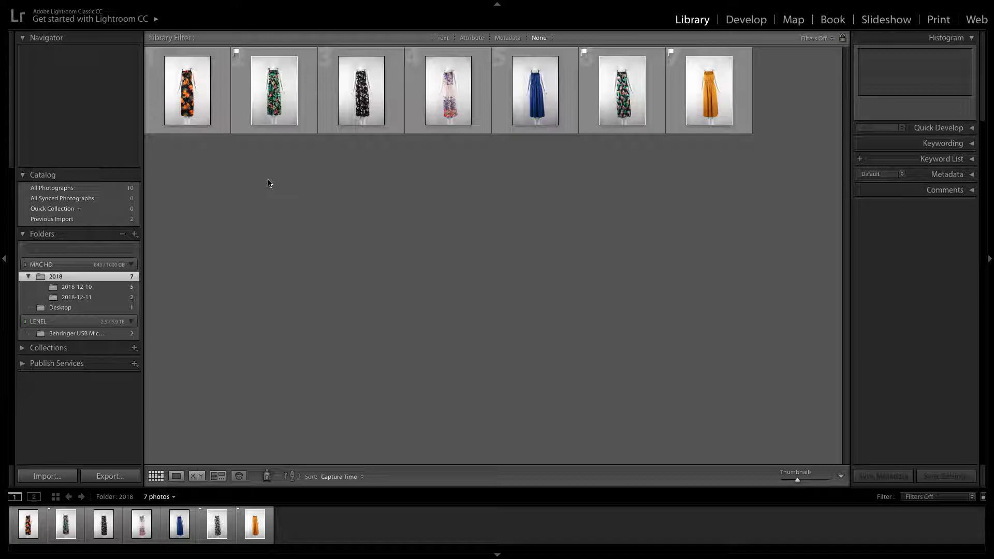
pyautogui.click(195, 98)
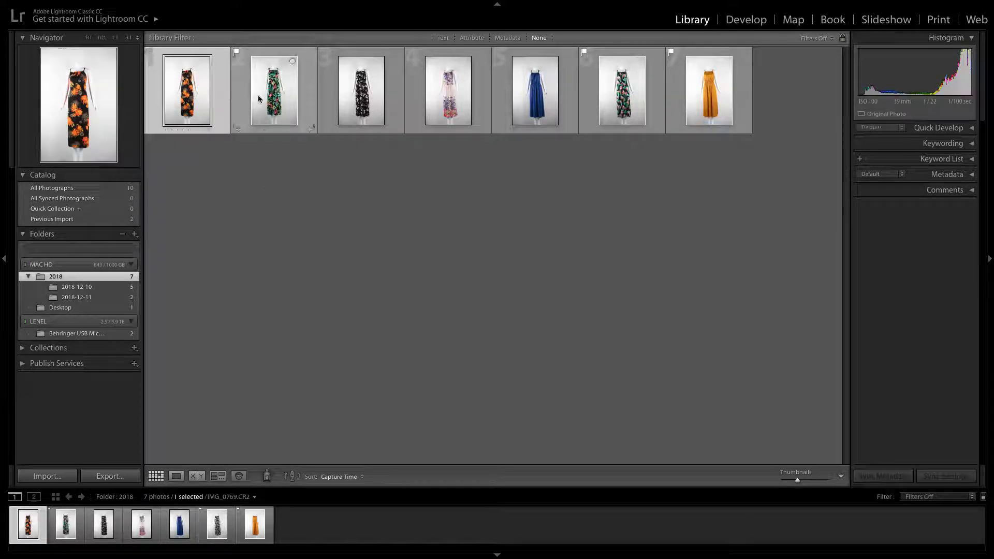
pyautogui.click(258, 99)
pyautogui.click(326, 107)
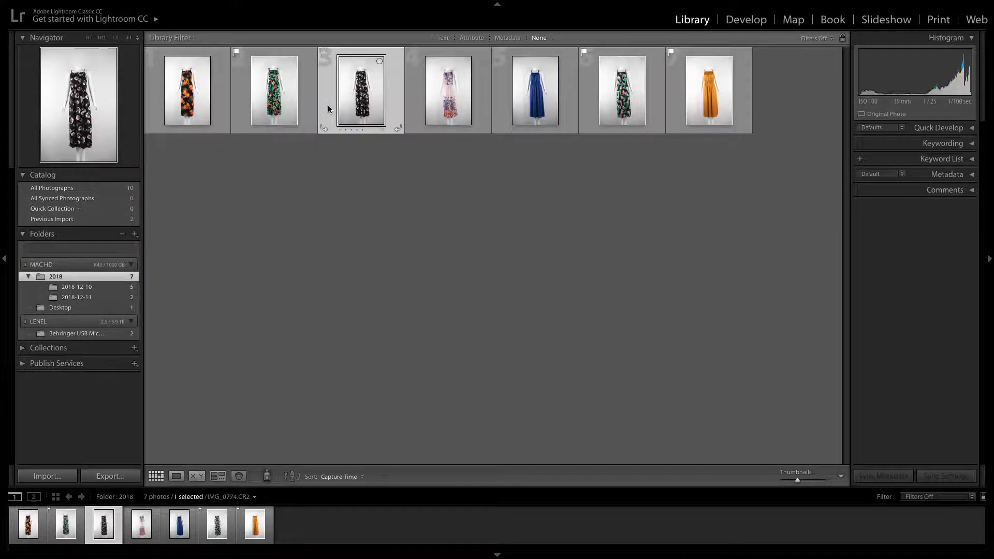
# Filter the photos by metadata, trying the EF-S18-55mm lens and the Canon EOS 1500D camera
pyautogui.click(517, 39)
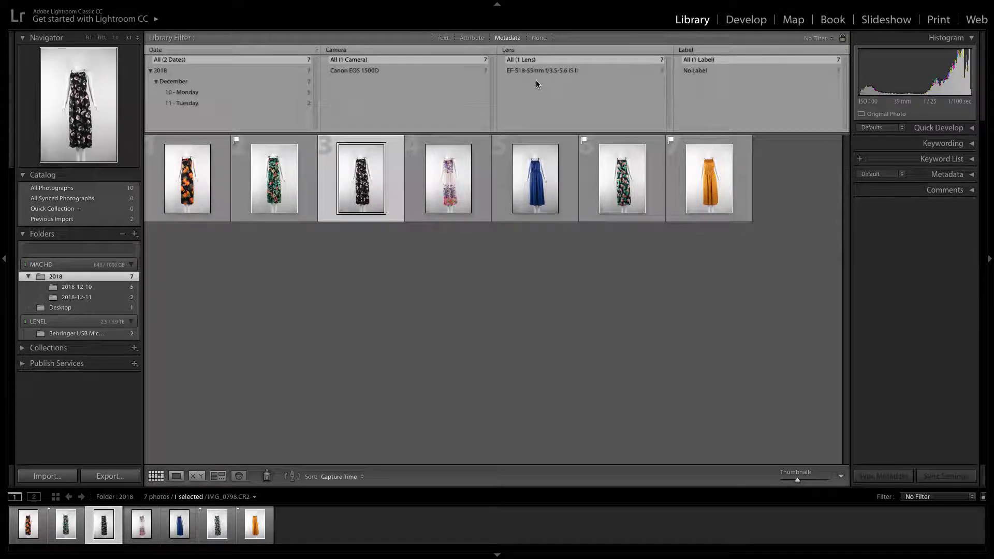
pyautogui.click(534, 72)
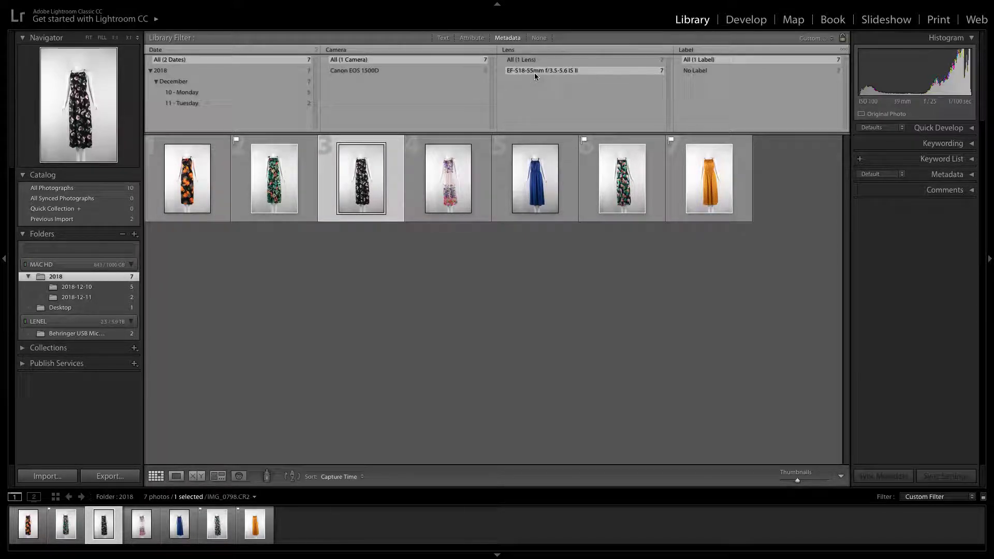
pyautogui.click(356, 72)
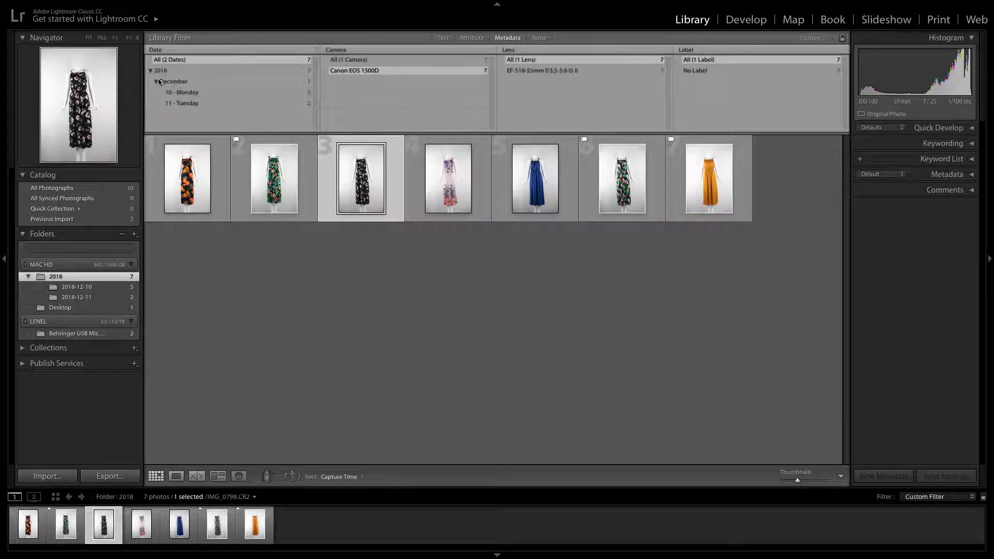
# Filter by attribute to flagged photos only and remove the flags from the plain orange dress and both green floral dresses
pyautogui.click(470, 38)
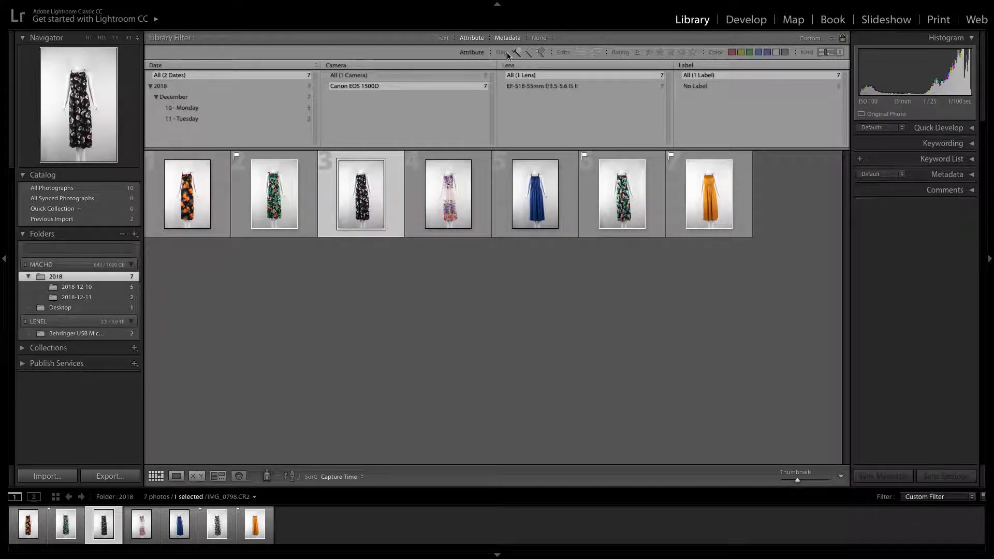
pyautogui.click(518, 53)
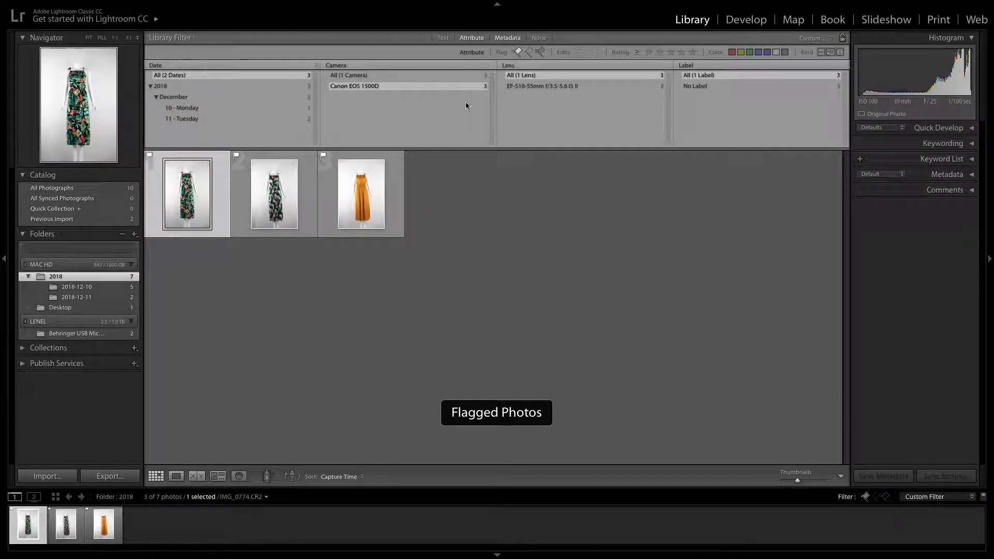
pyautogui.click(323, 155)
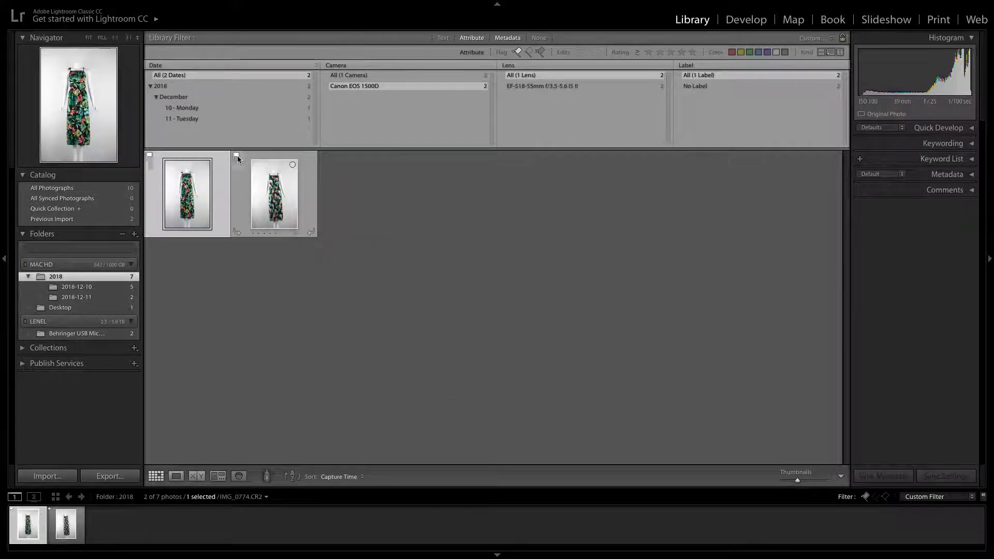
pyautogui.click(518, 53)
pyautogui.click(517, 53)
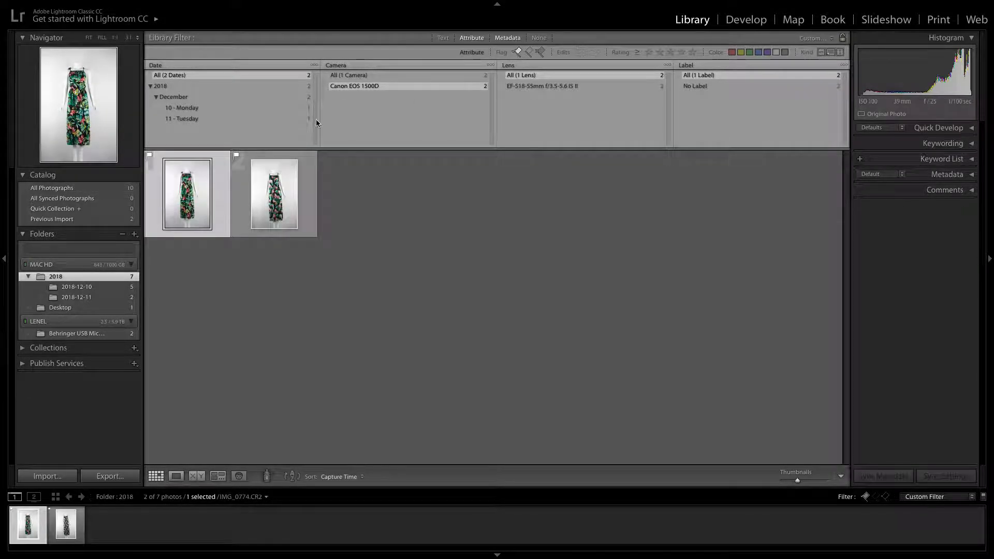
pyautogui.click(235, 155)
pyautogui.click(150, 155)
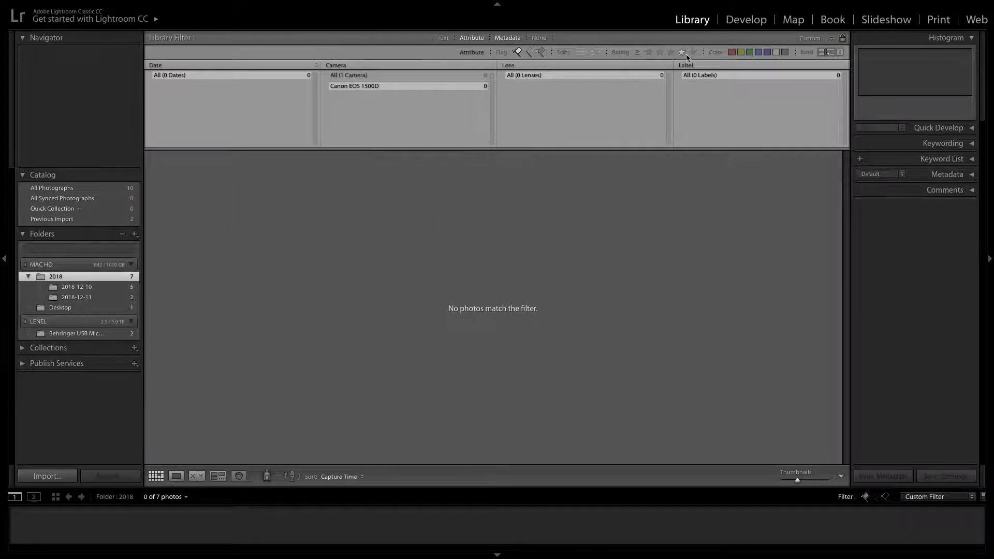
# Try the edited-photos filter, and clear all library filters
pyautogui.click(580, 54)
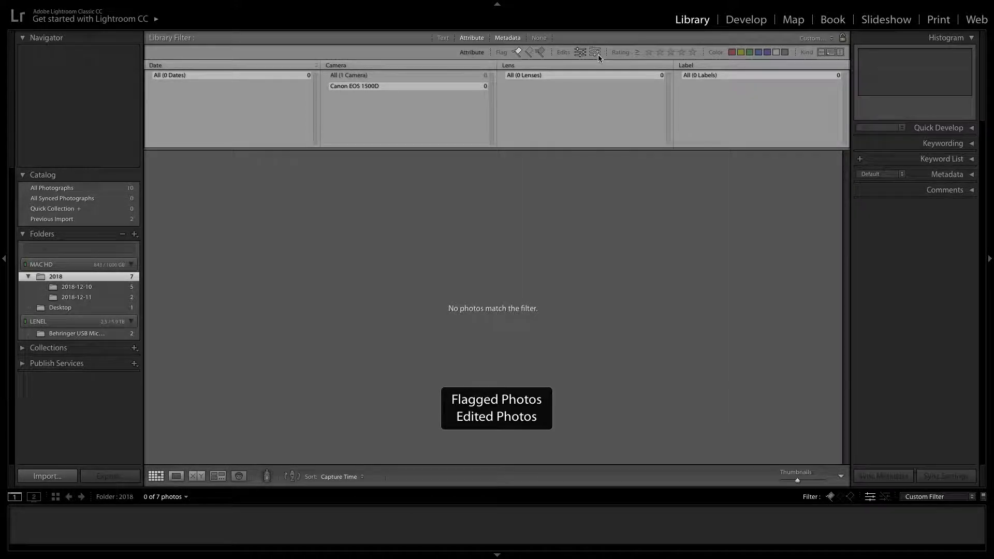
pyautogui.click(580, 54)
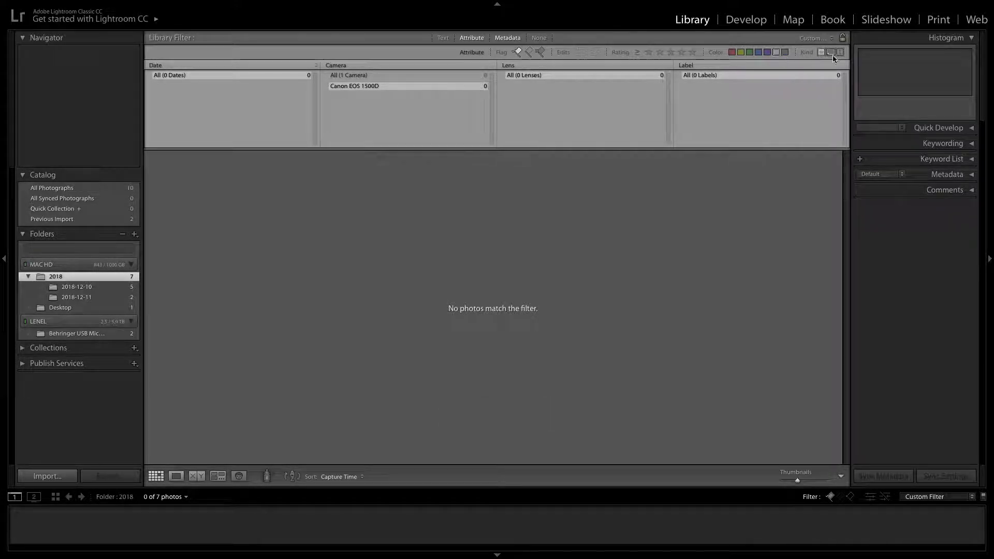
pyautogui.keyDown('shift'); pyautogui.click(446, 39); pyautogui.keyUp('shift')
pyautogui.click(539, 38)
pyautogui.click(418, 184)
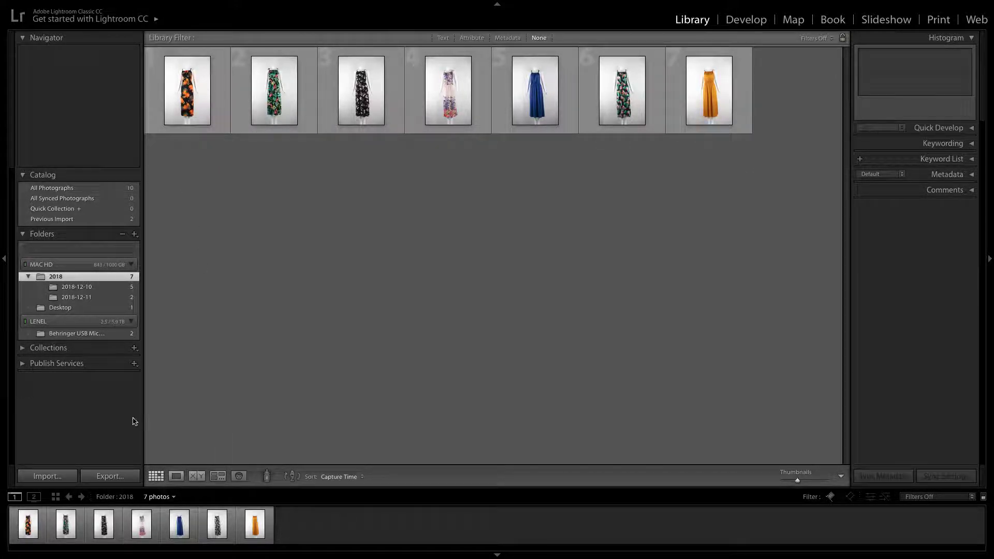
# Alternate between the grid and the enlarged Loupe view of the first dress photo
pyautogui.click(176, 475)
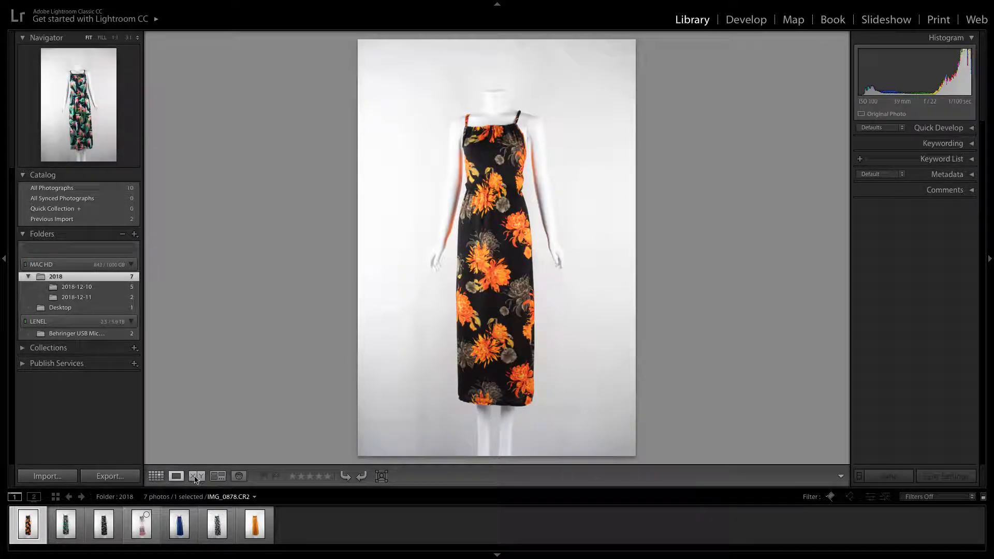
pyautogui.click(156, 476)
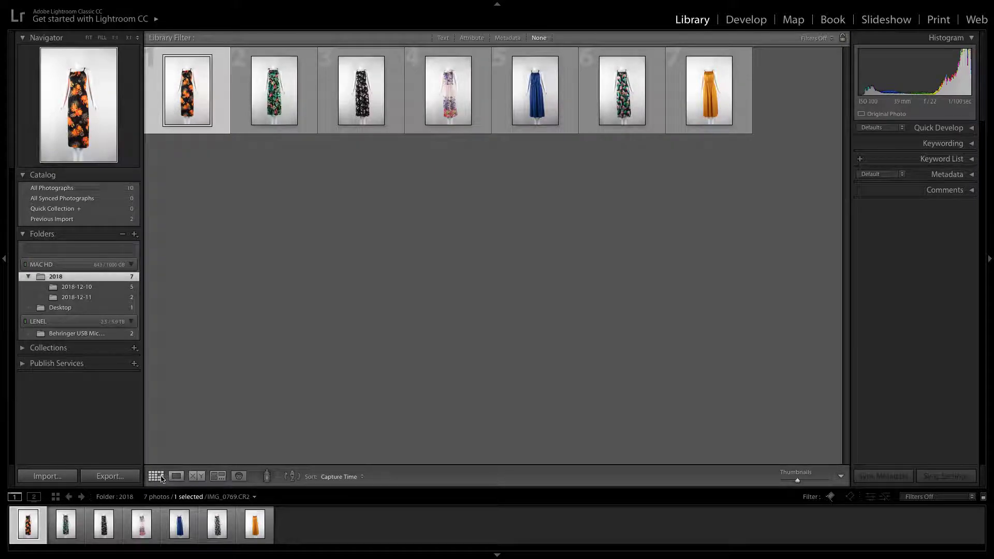
pyautogui.click(218, 326)
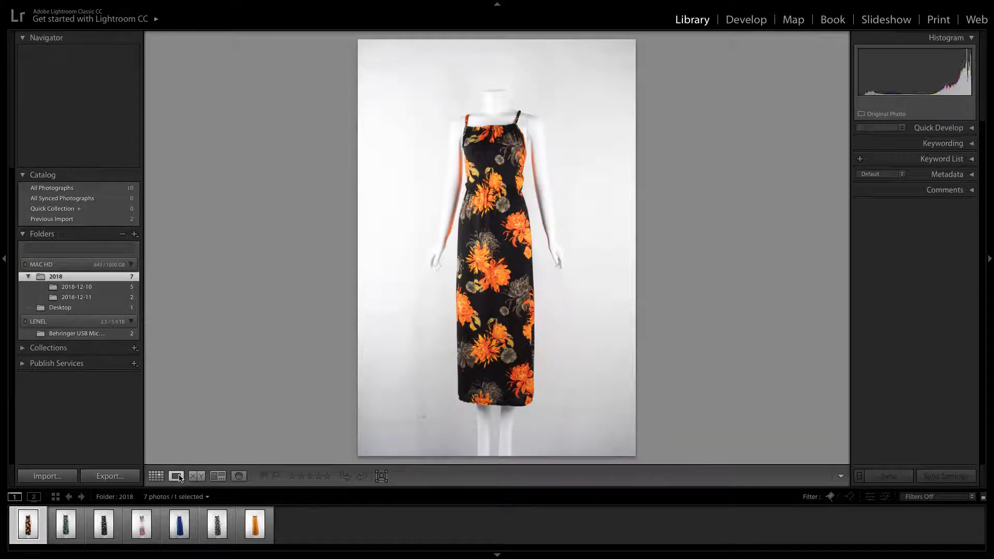
pyautogui.click(176, 476)
pyautogui.click(157, 476)
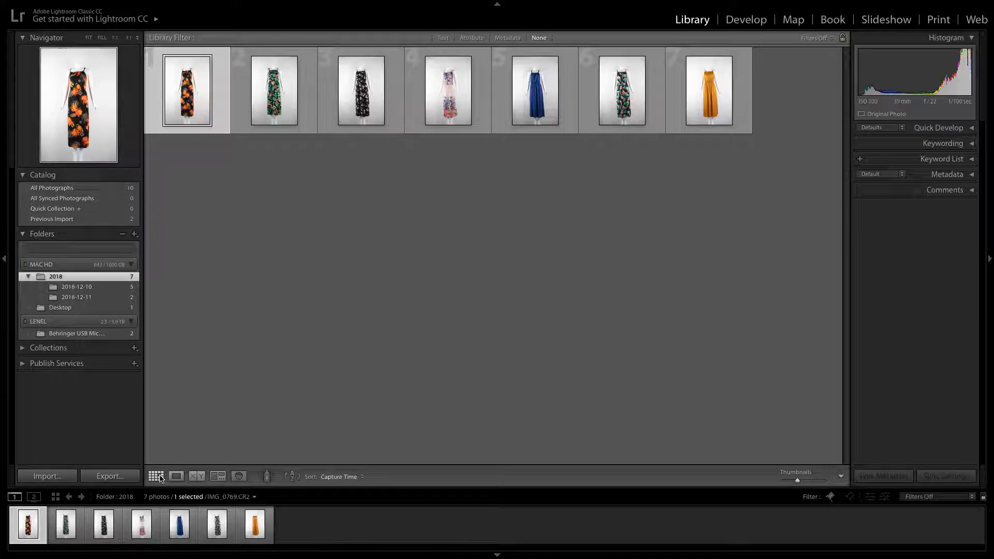
pyautogui.click(176, 476)
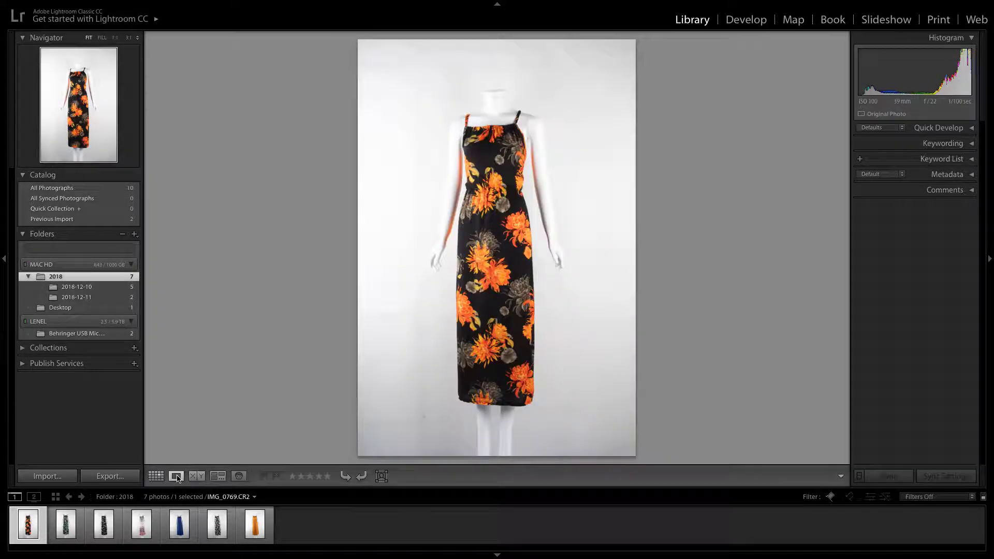
# Compare the first two dress photos side by side, inspect the fabric at 1:1, and return to the grid with nothing selected
pyautogui.click(196, 476)
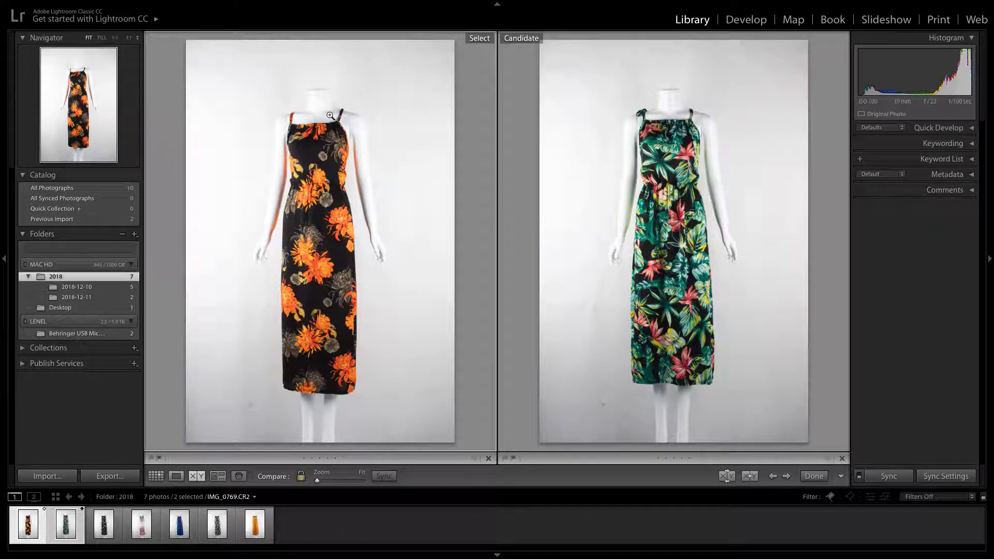
pyautogui.click(312, 158)
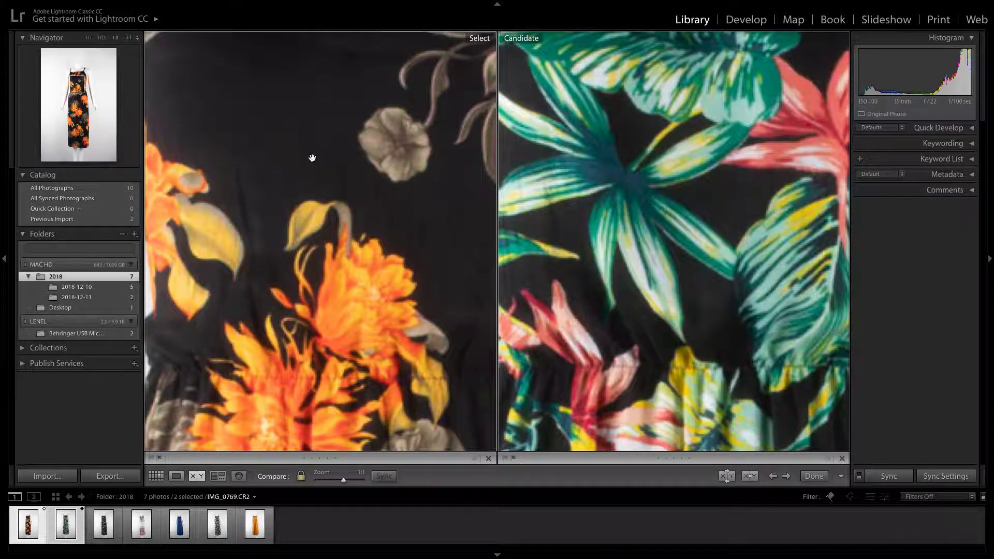
pyautogui.click(313, 159)
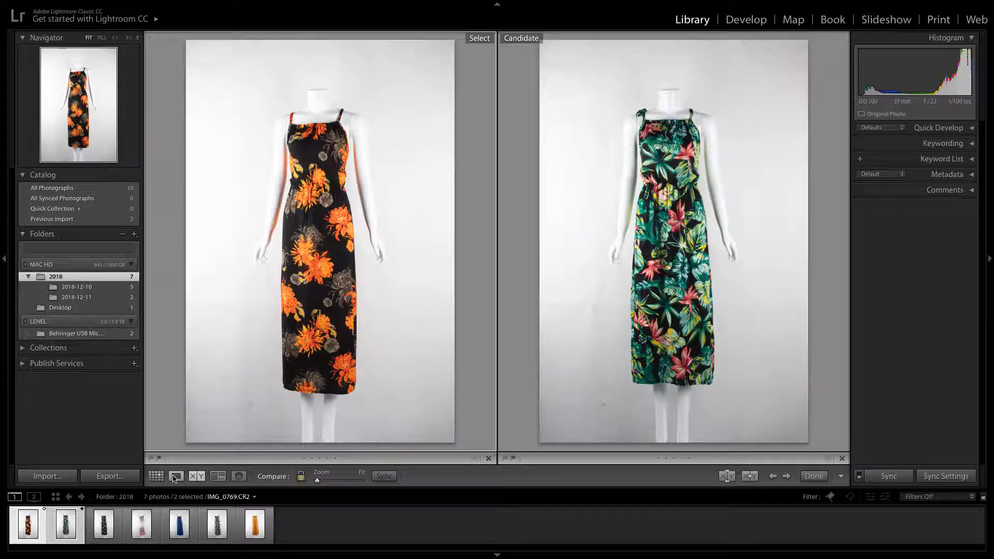
pyautogui.click(157, 477)
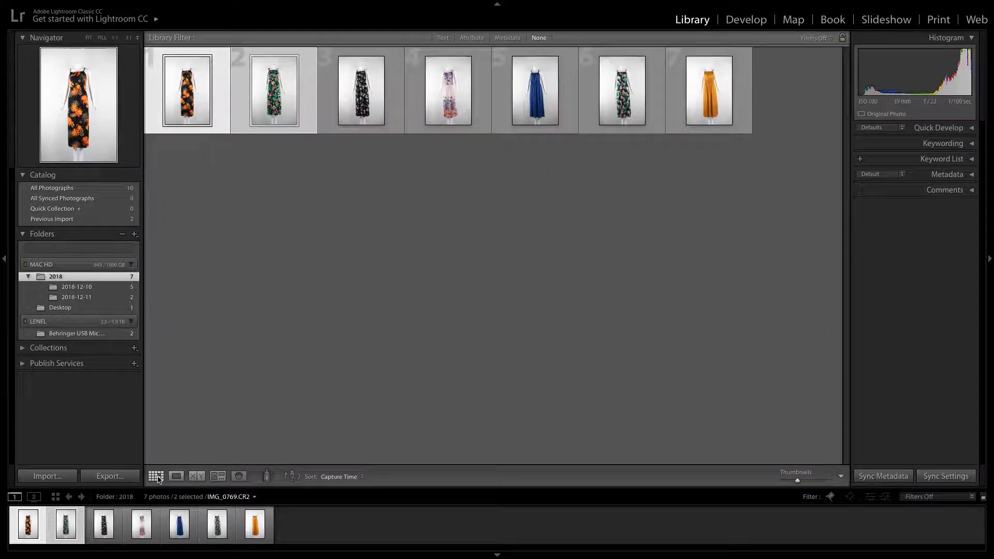
pyautogui.click(234, 203)
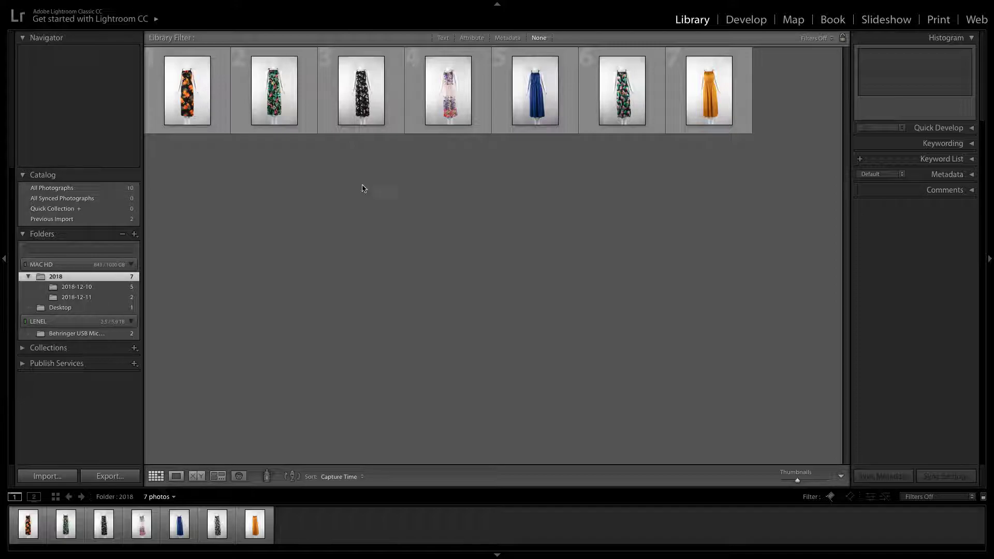
# Enlarge the black dress photo with orange flowers, flag it as a pick and bring it into the Develop module
pyautogui.doubleClick(203, 106)
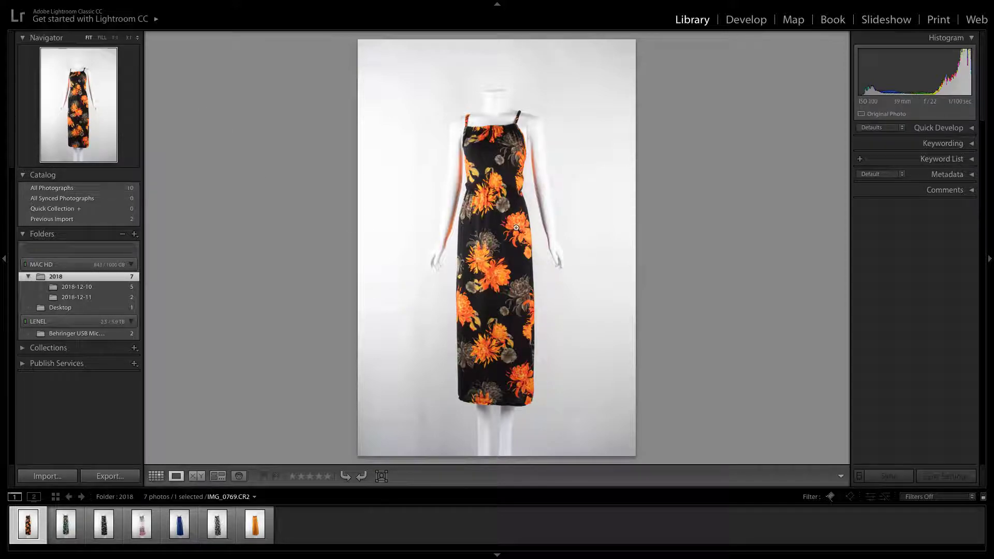
pyautogui.click(266, 477)
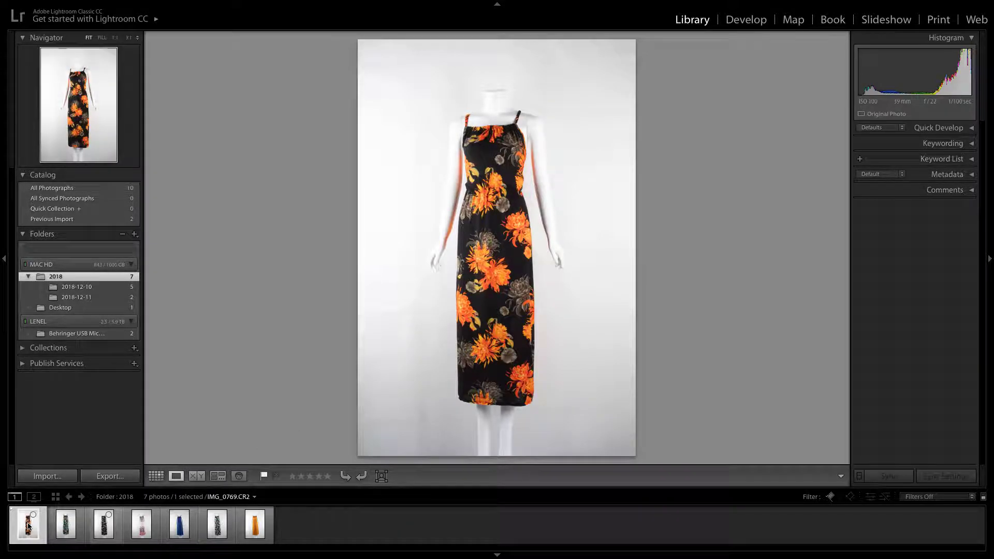
pyautogui.click(754, 24)
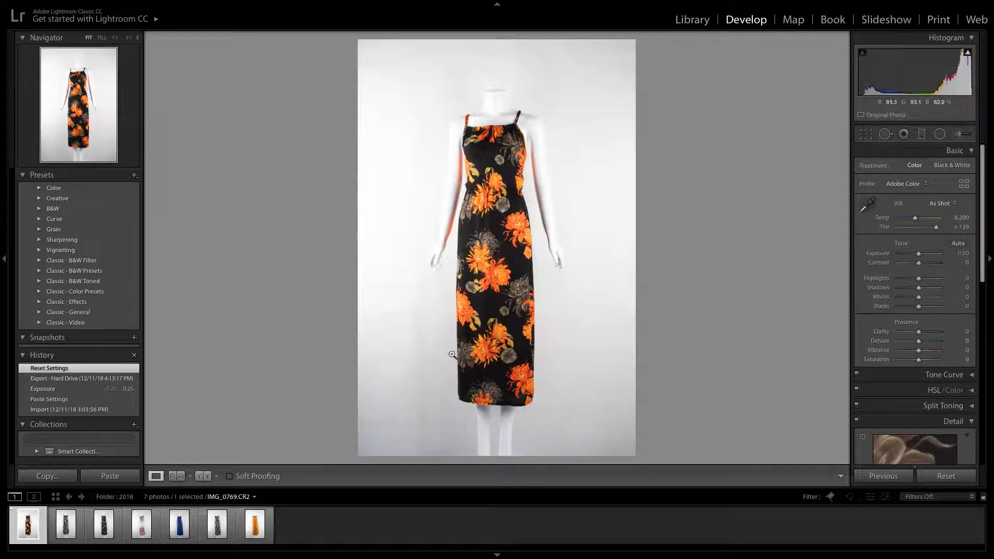
# Collapse the Basic, Detail and Lens Corrections sections so that only the headings of the adjustment sections show
pyautogui.scroll(-3, 921, 293)
pyautogui.scroll(3, 921, 292)
pyautogui.click(972, 151)
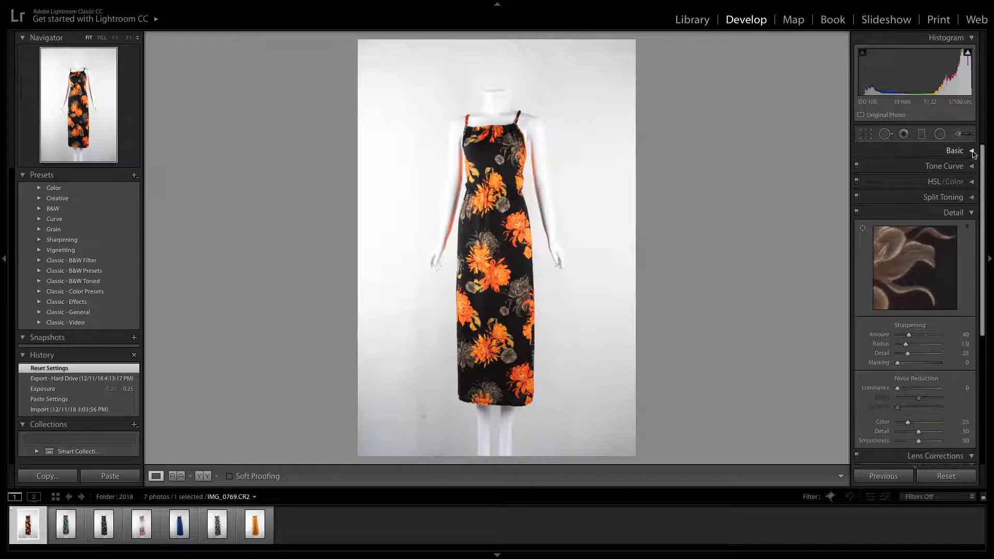
pyautogui.click(972, 214)
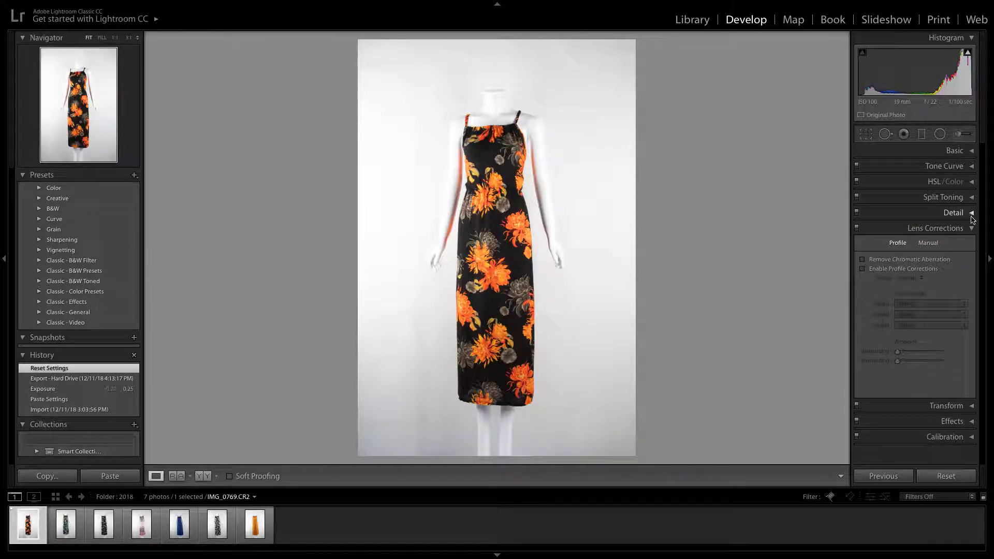
pyautogui.click(960, 228)
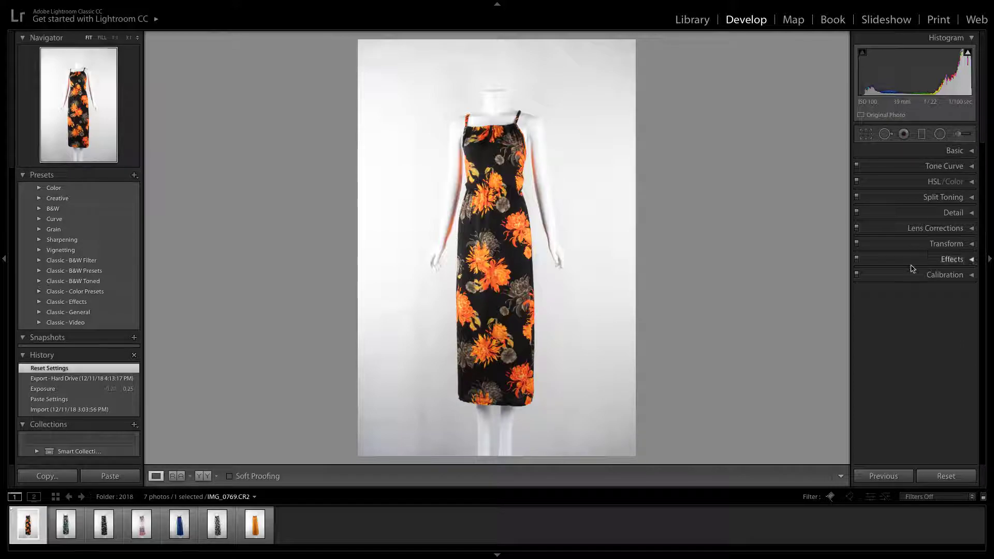
# Enable lens profile corrections for the dress photo, keeping the Canon EF-S 18-55mm f/3.5-5.6 IS II model and its Adobe profile
pyautogui.click(973, 229)
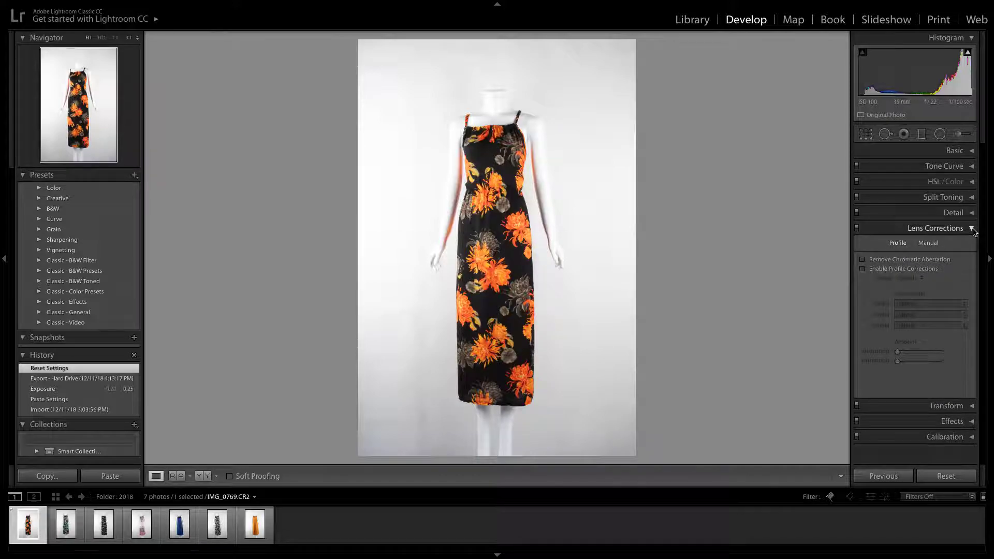
pyautogui.click(863, 269)
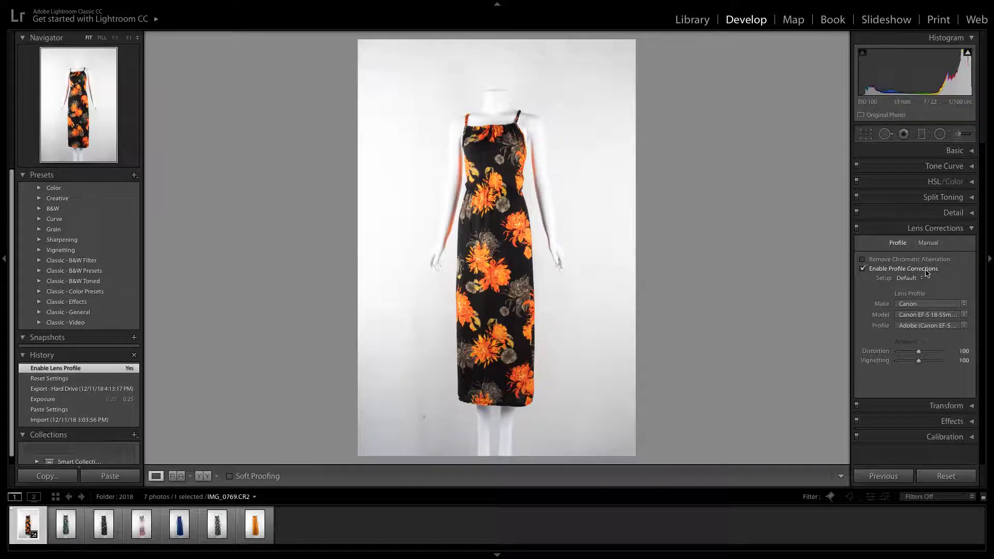
pyautogui.click(951, 315)
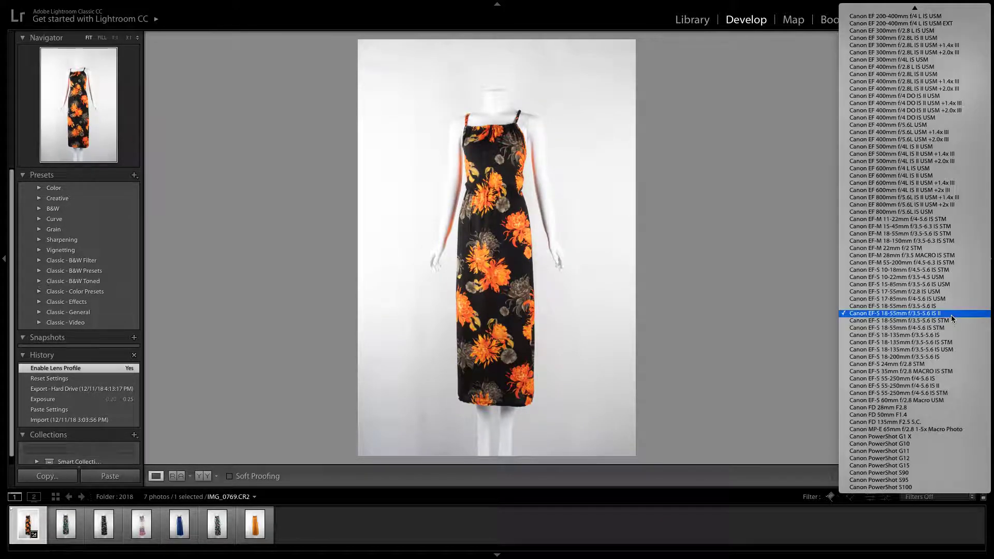
pyautogui.click(952, 315)
pyautogui.click(948, 325)
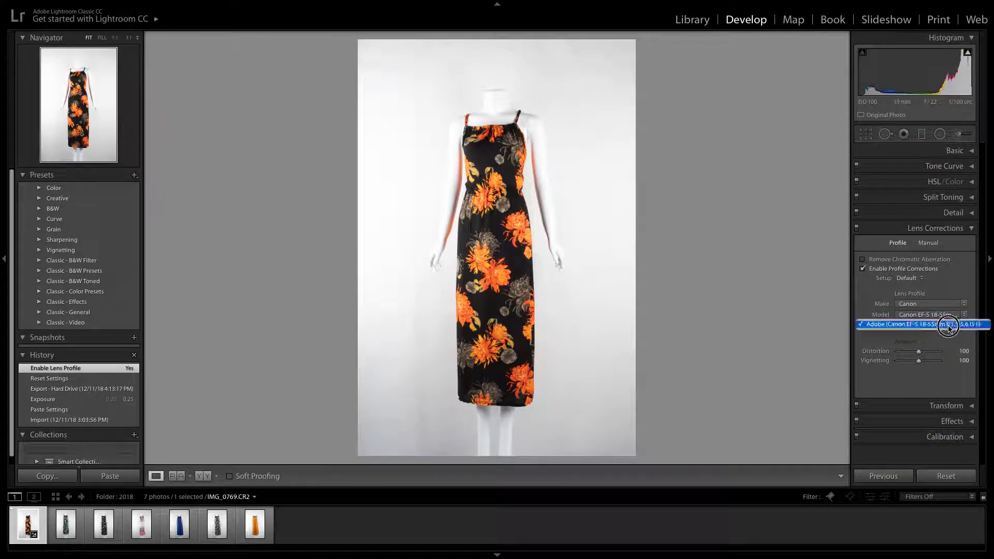
pyautogui.click(949, 325)
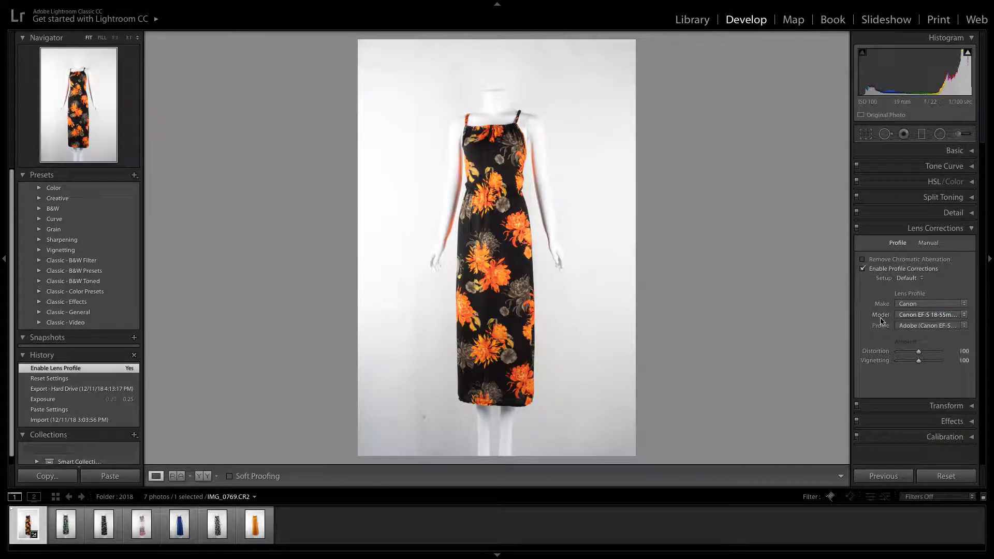
# Compare the photo with and without lens profile corrections several times, leaving the corrections enabled
pyautogui.click(864, 271)
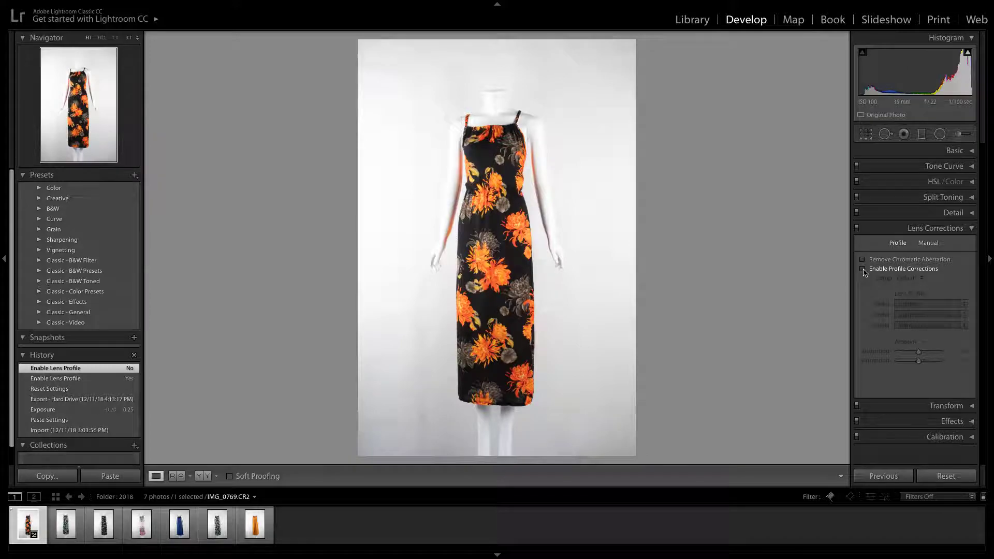
pyautogui.click(863, 269)
pyautogui.click(863, 269)
pyautogui.click(863, 269)
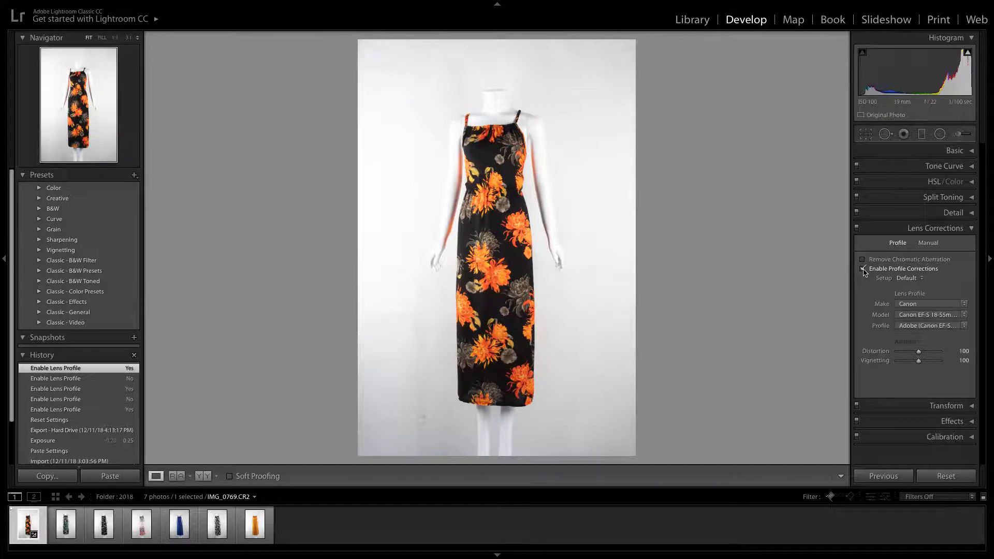
pyautogui.click(863, 270)
pyautogui.click(862, 270)
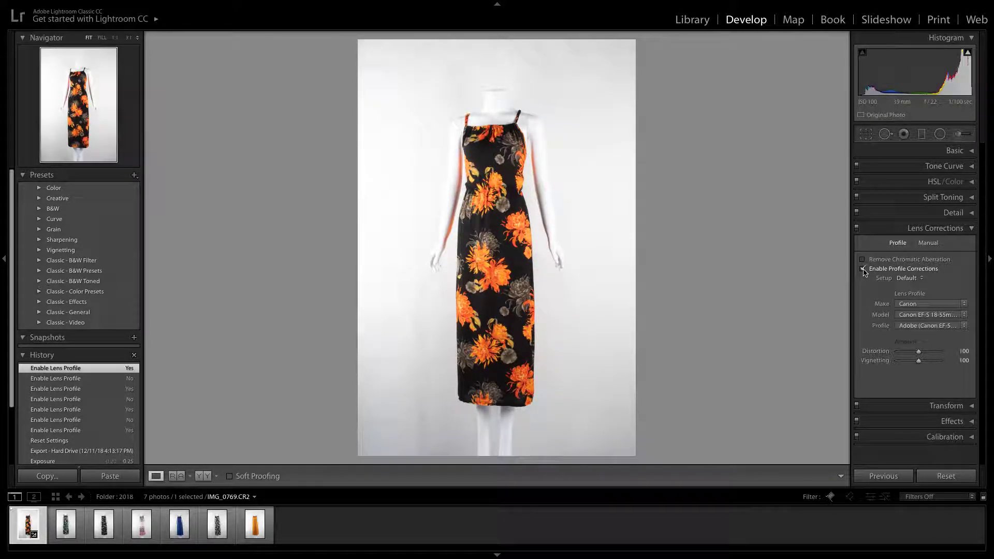
pyautogui.click(863, 269)
pyautogui.click(862, 270)
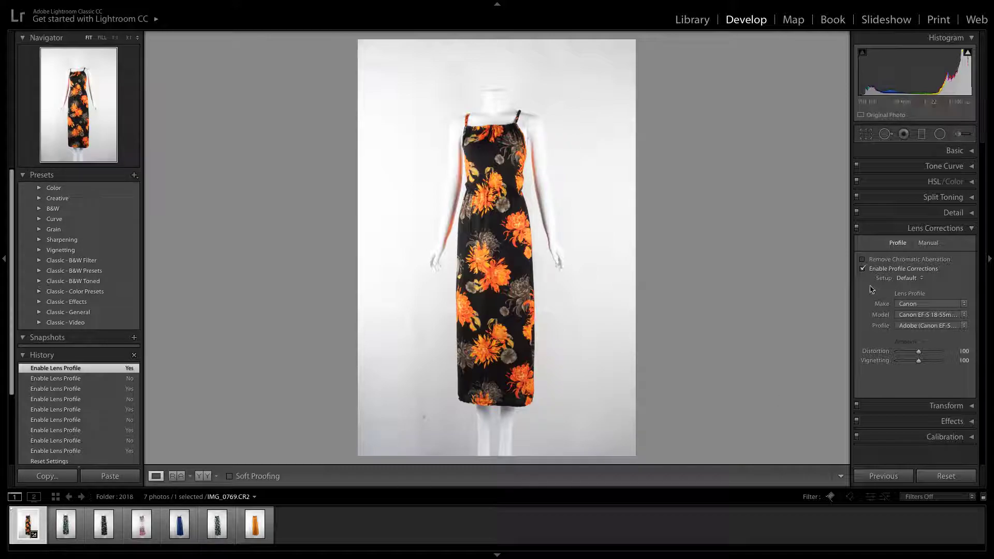
pyautogui.click(862, 270)
pyautogui.click(862, 269)
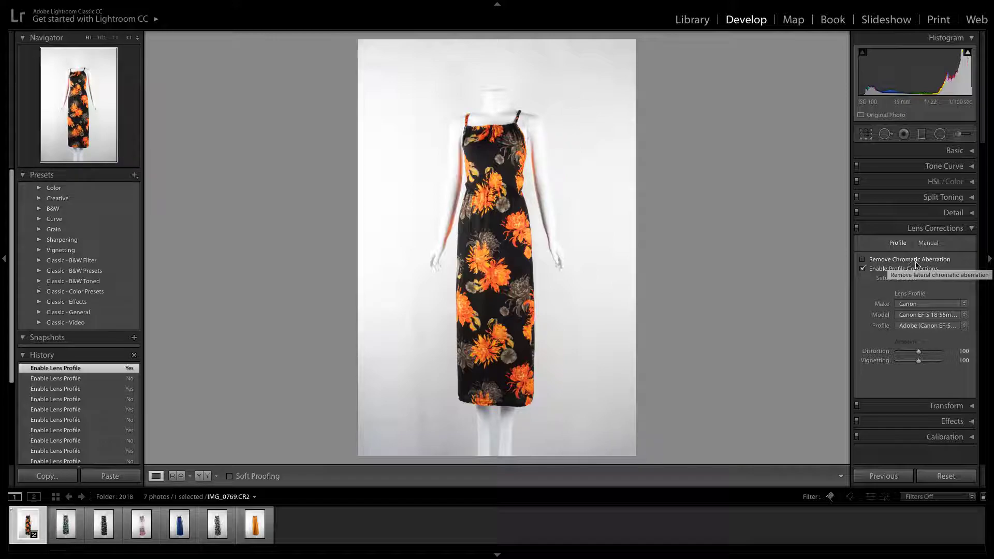
# Turn on chromatic aberration removal, inspect the mannequin's arm edge at 1:1, and collapse the Lens Corrections section
pyautogui.click(862, 260)
pyautogui.click(863, 260)
pyautogui.click(862, 260)
pyautogui.click(863, 260)
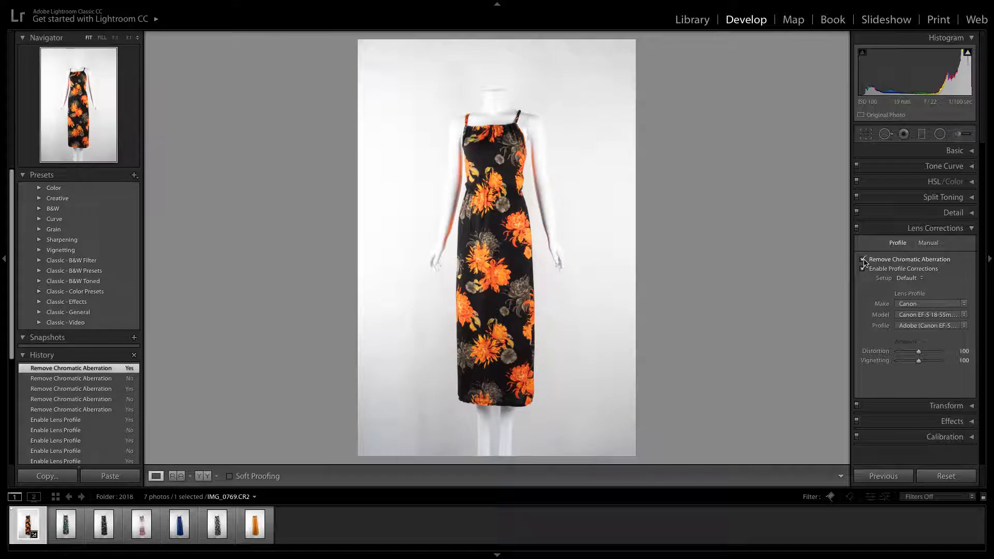
pyautogui.click(543, 213)
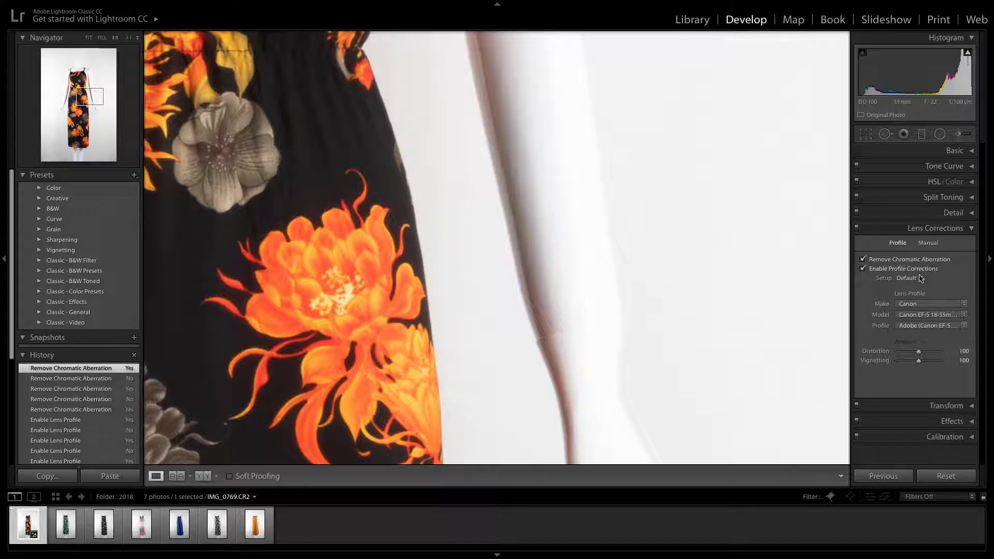
pyautogui.click(557, 270)
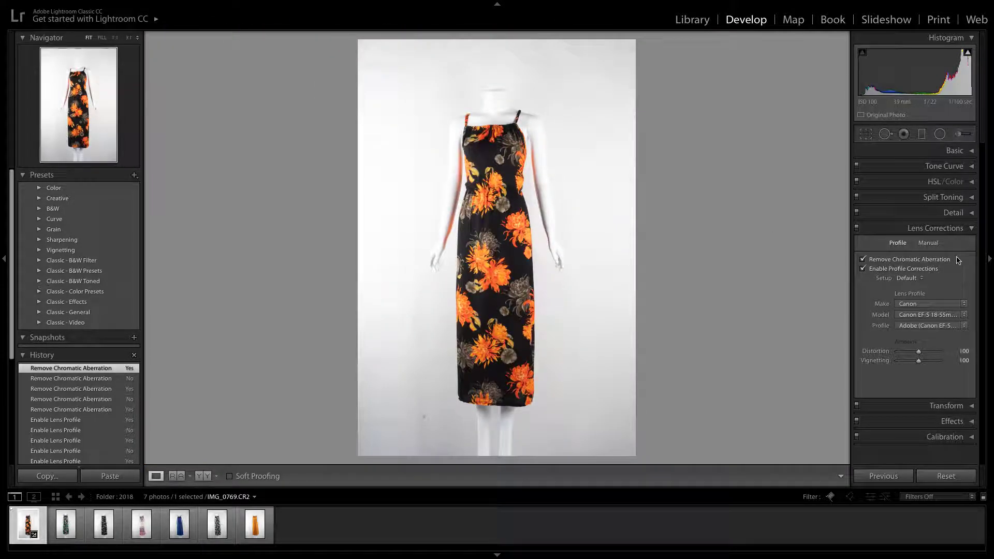
pyautogui.click(971, 231)
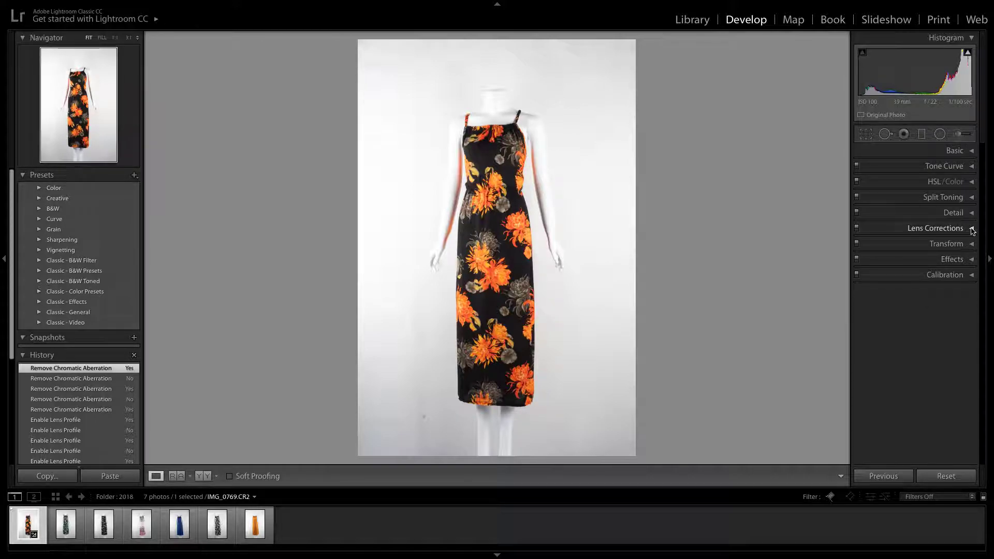
# Expand the Detail section and position its magnified preview on the petals of an orange flower
pyautogui.click(963, 212)
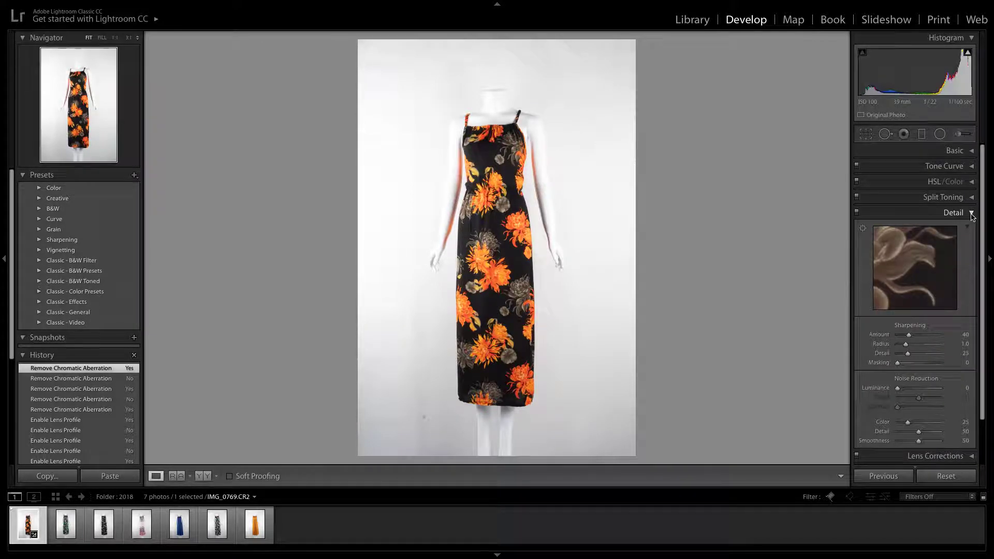
pyautogui.moveTo(930, 280); pyautogui.dragTo(901, 262)
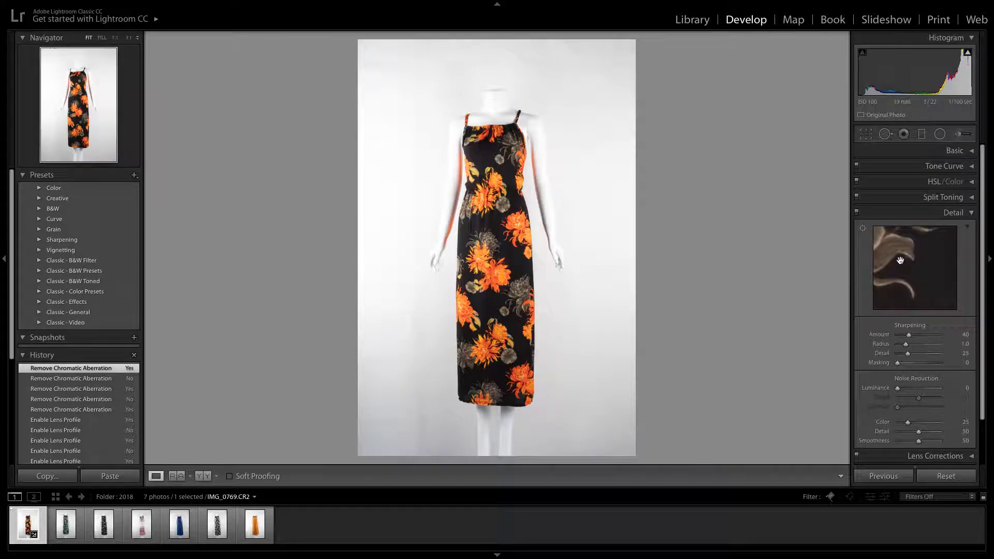
pyautogui.click(531, 229)
pyautogui.click(531, 229)
pyautogui.click(942, 265)
pyautogui.click(941, 264)
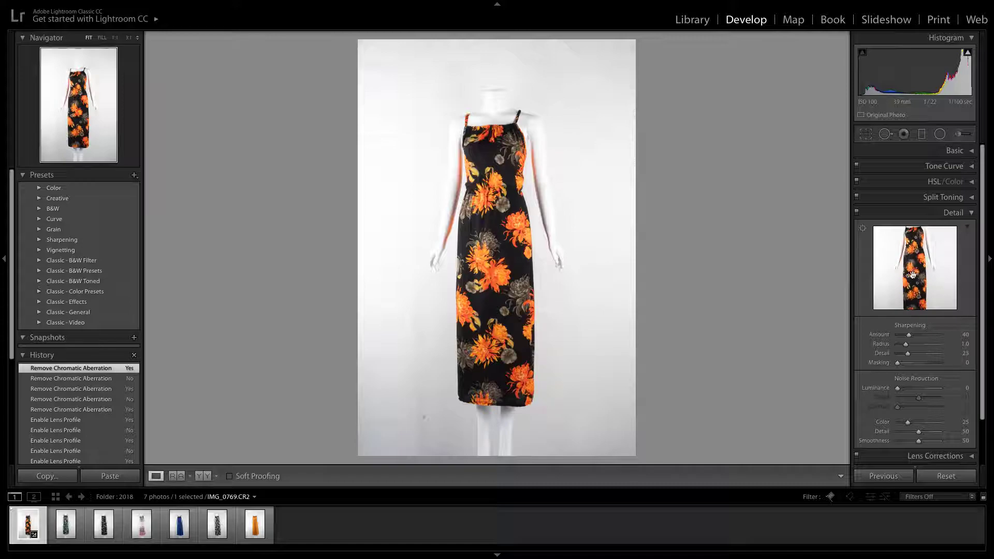
pyautogui.click(910, 274)
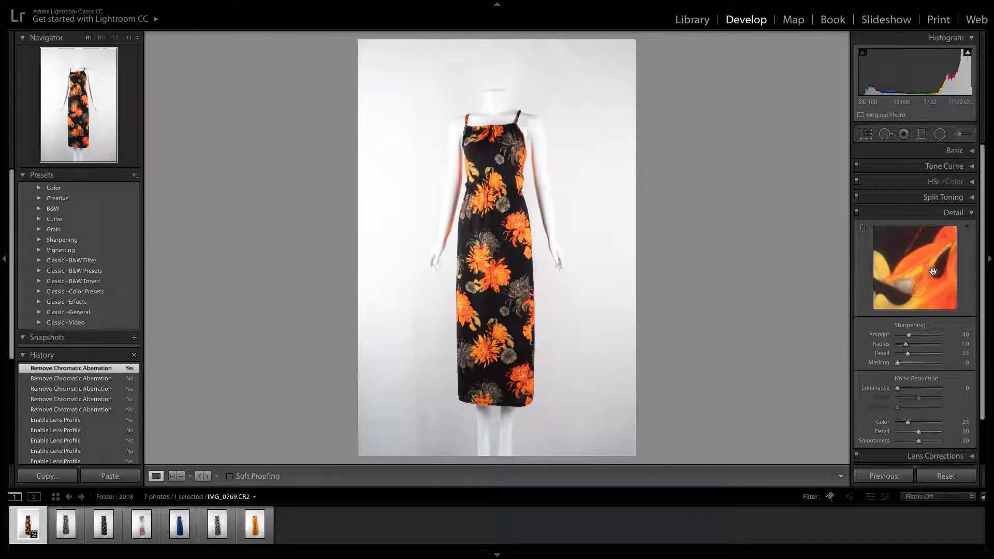
pyautogui.moveTo(903, 267); pyautogui.dragTo(917, 273)
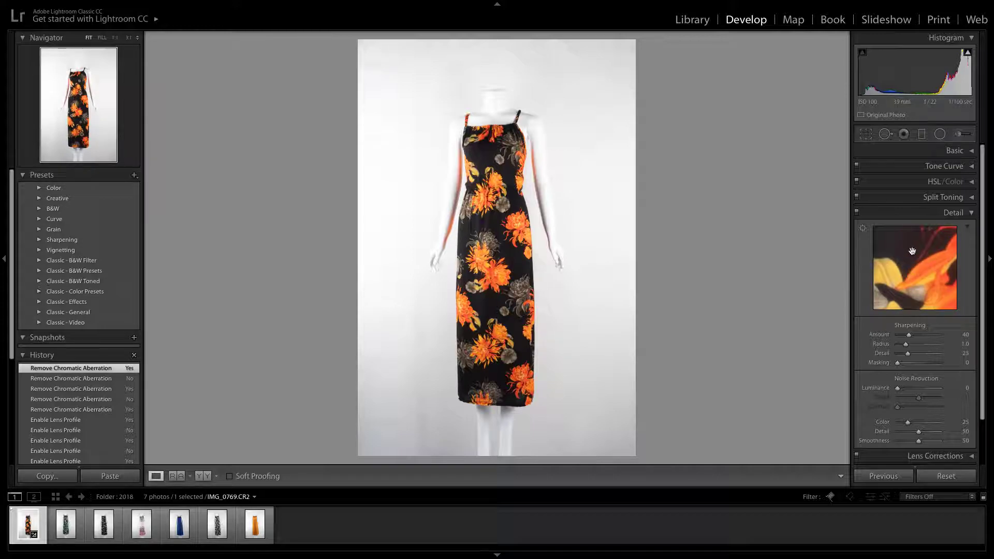
pyautogui.click(912, 251)
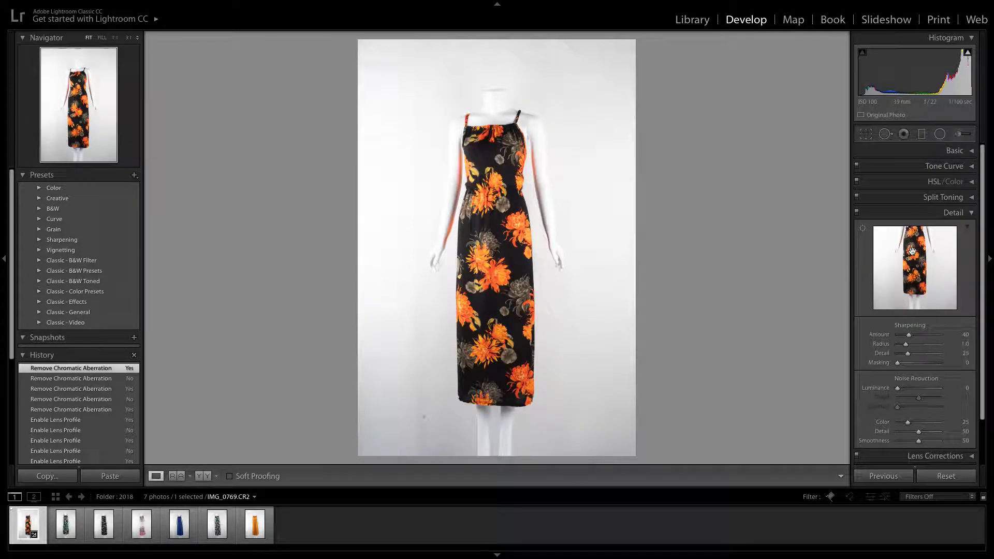
pyautogui.click(912, 251)
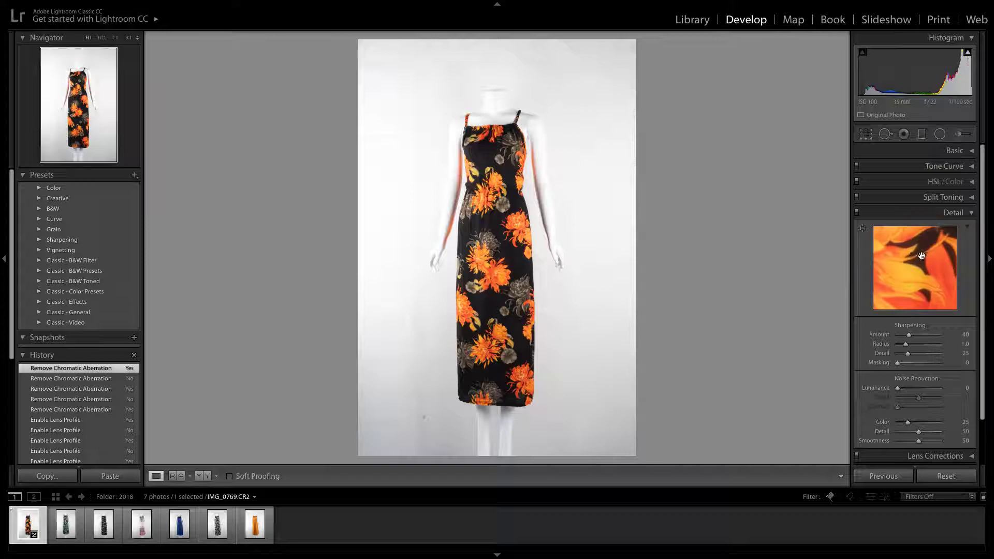
pyautogui.moveTo(923, 252)
pyautogui.mouseDown()
pyautogui.moveTo(893, 280)
pyautogui.moveTo(918, 268)
pyautogui.mouseUp()
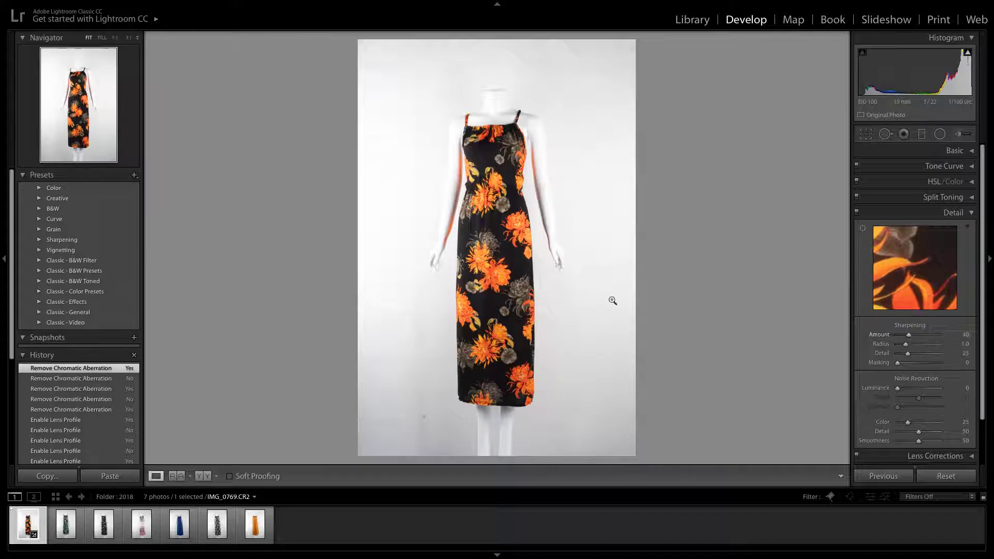
# Inspect the dress at 1:1 while trying a sharpening Radius of 2.5 and an Amount of 0, and return to the full view
pyautogui.click(520, 231)
pyautogui.moveTo(909, 336)
pyautogui.mouseDown()
pyautogui.moveTo(934, 340)
pyautogui.moveTo(906, 345)
pyautogui.moveTo(930, 349)
pyautogui.moveTo(898, 337)
pyautogui.moveTo(923, 336)
pyautogui.moveTo(897, 336)
pyautogui.mouseUp()
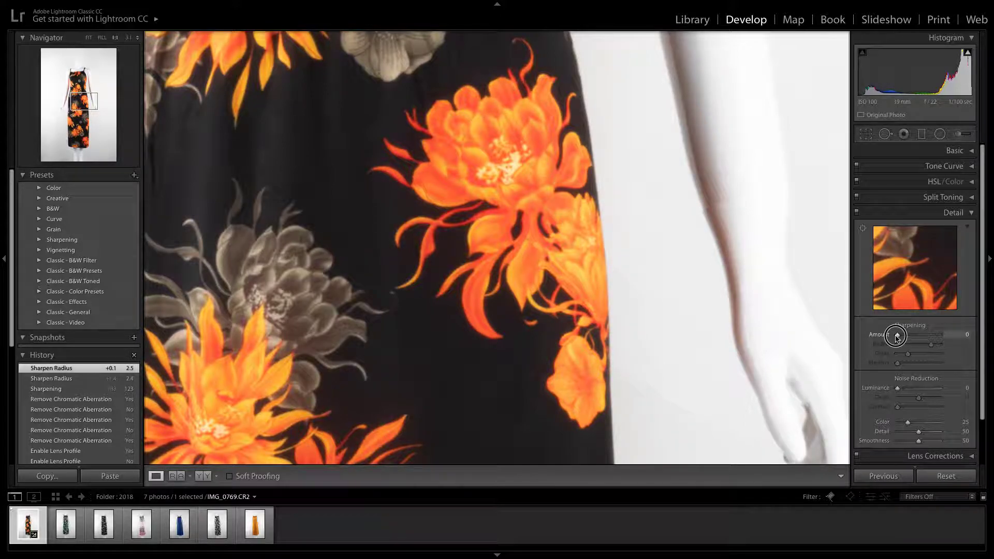
pyautogui.moveTo(897, 336); pyautogui.dragTo(897, 336)
pyautogui.click(508, 264)
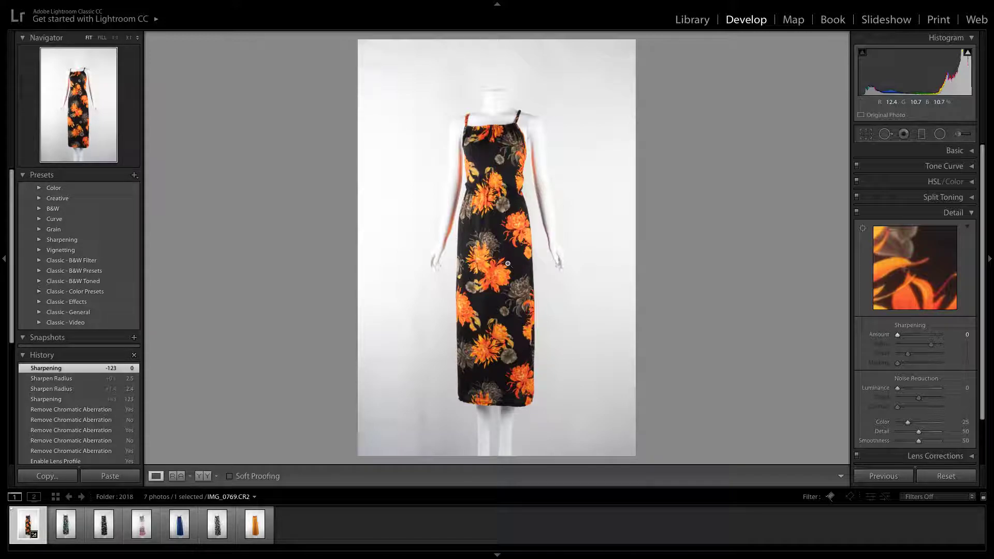
# Zoom in on the orange flower and try a sharpening Amount of 125 with Detail at 42, inspecting the fabric pattern
pyautogui.click(530, 234)
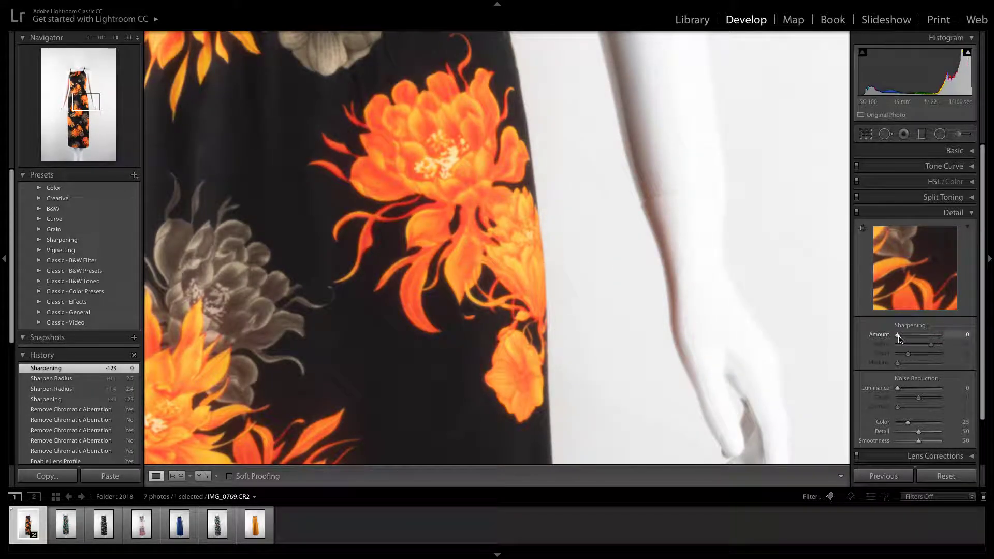
pyautogui.moveTo(898, 337); pyautogui.dragTo(915, 356)
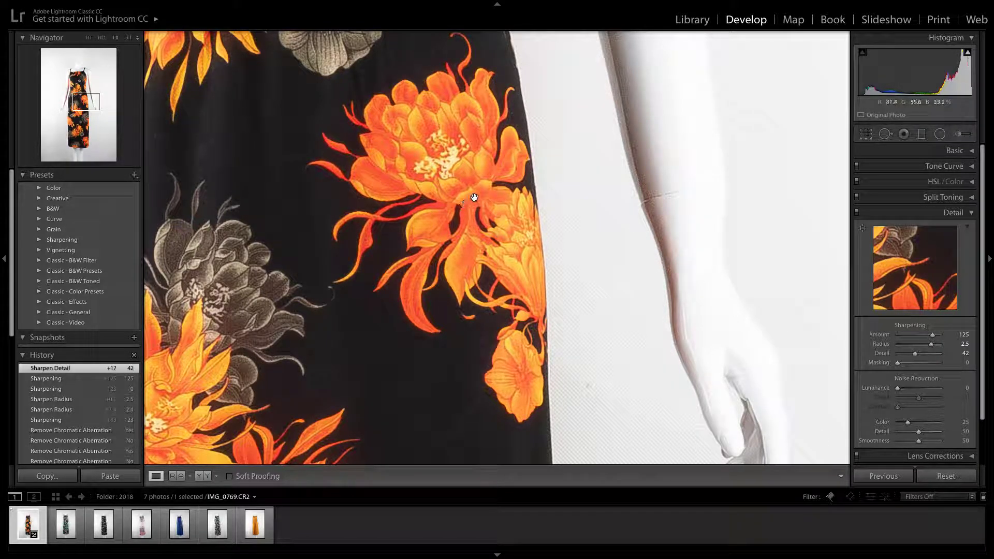
pyautogui.moveTo(470, 197); pyautogui.dragTo(473, 290)
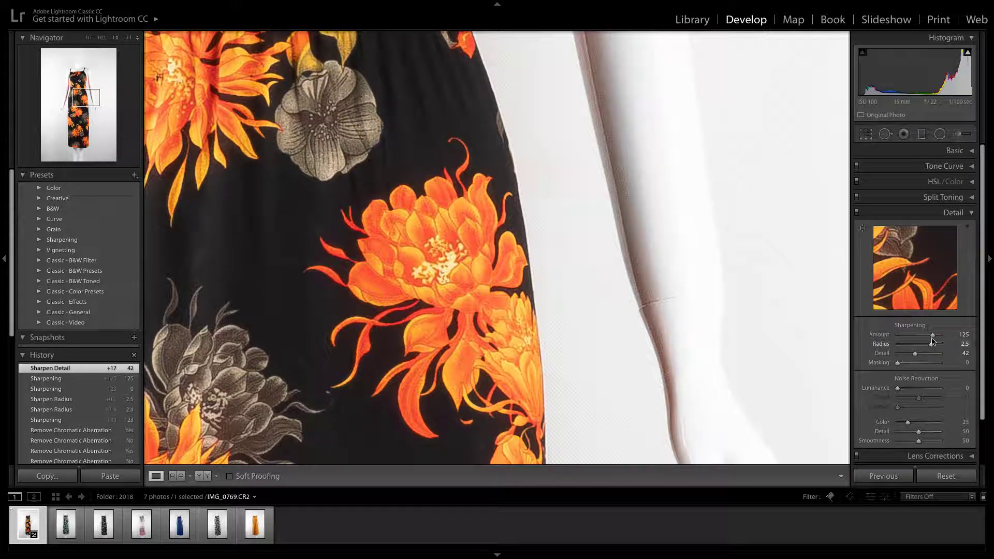
# Set the sharpening Amount to 115, Radius to 2.5 and Detail to 75
pyautogui.click(905, 335)
pyautogui.moveTo(906, 335); pyautogui.dragTo(931, 337)
pyautogui.click(930, 335)
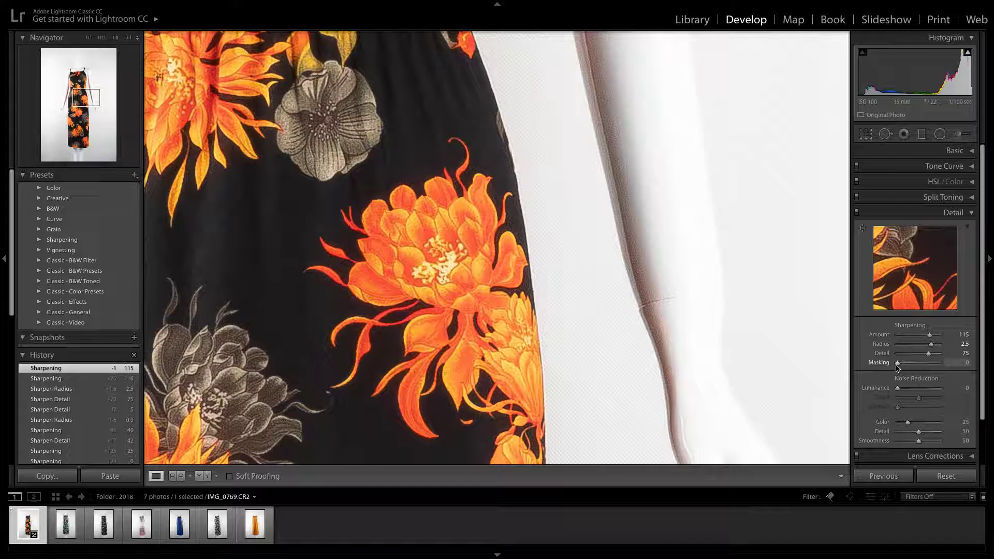
# Try a sharpening Masking of 90 using the black-and-white edge mask preview, and lower Masking to 9
pyautogui.press('alt')
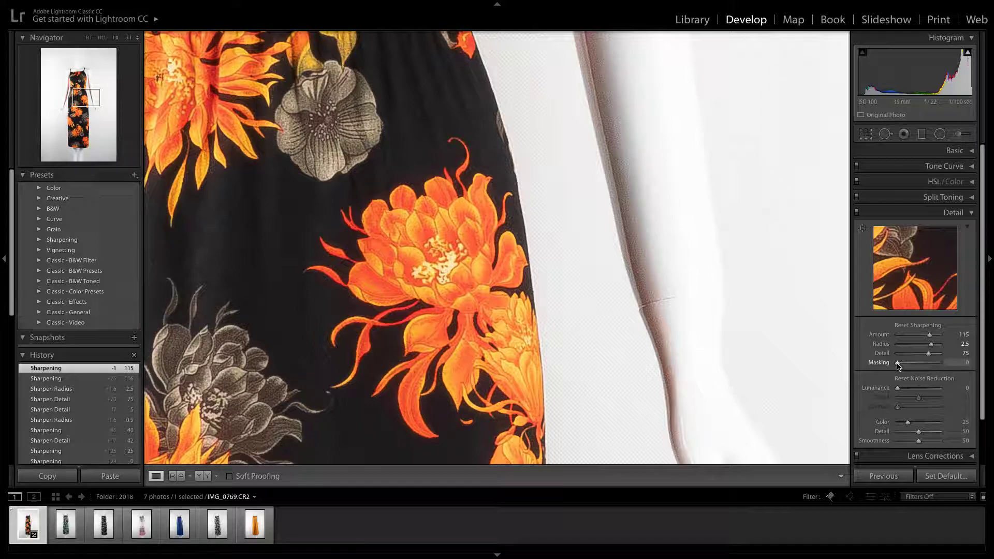
pyautogui.moveTo(899, 365); pyautogui.dragTo(940, 367)
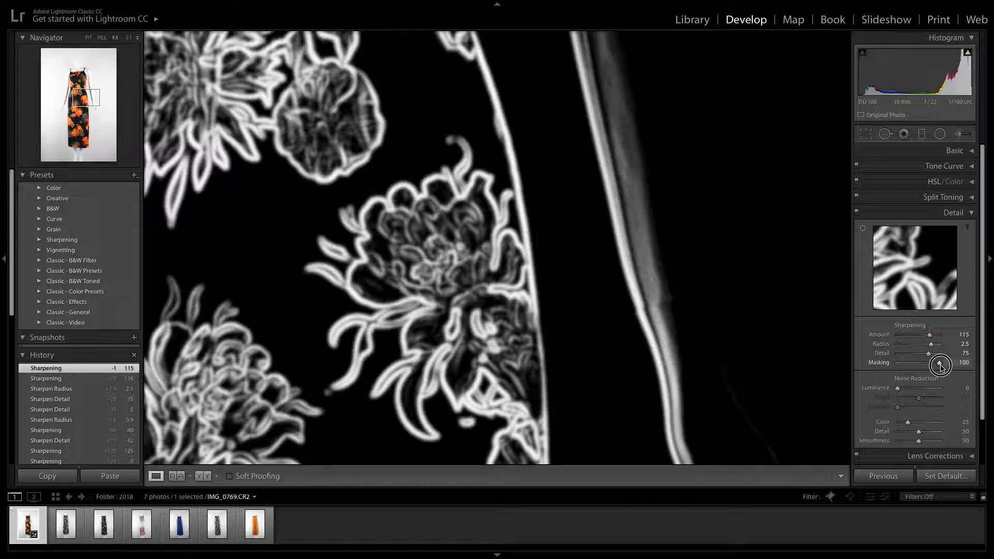
pyautogui.moveTo(940, 367); pyautogui.dragTo(944, 367)
pyautogui.moveTo(943, 366); pyautogui.dragTo(936, 367)
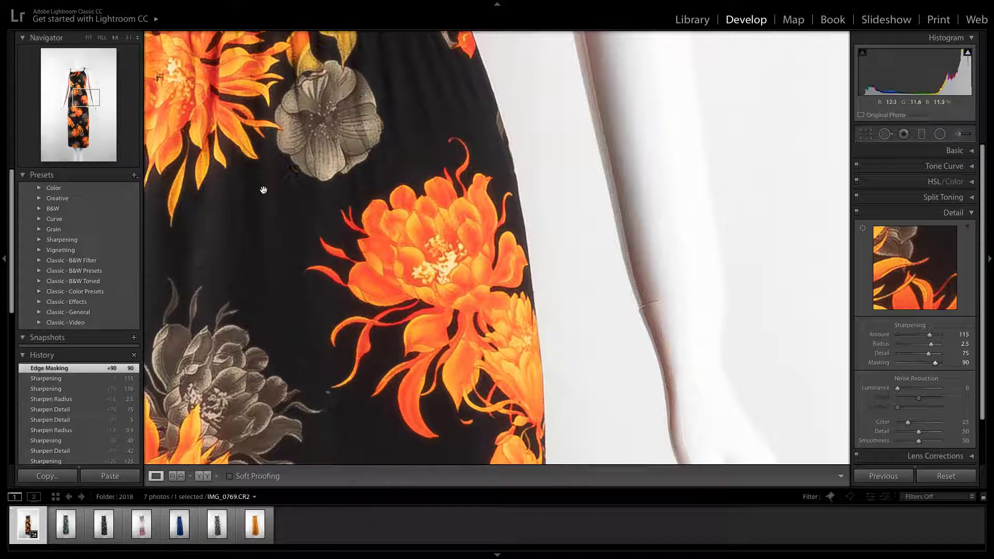
pyautogui.moveTo(936, 366); pyautogui.dragTo(901, 366)
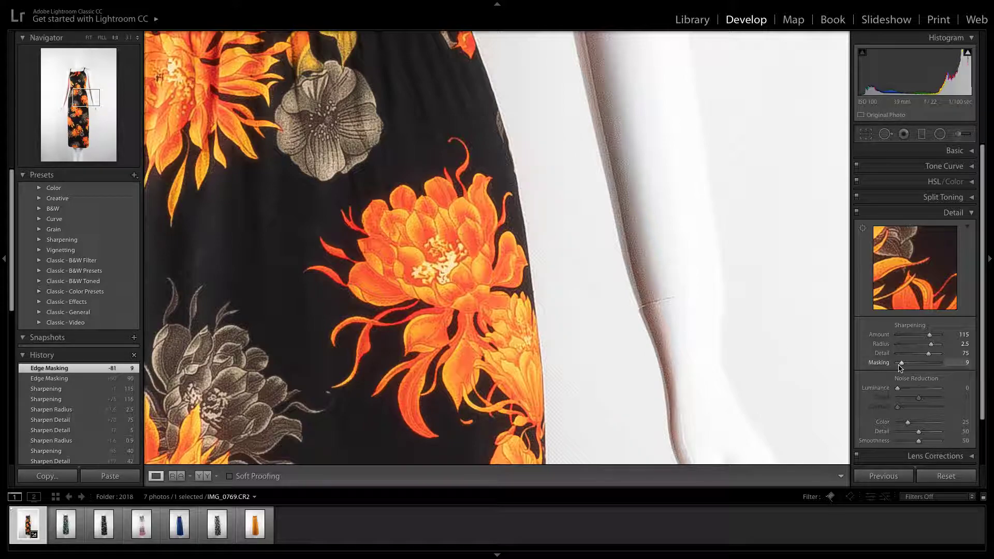
# Set the sharpening Masking to 100 and inspect the fabric from the skirt up to the straps and bodice
pyautogui.moveTo(901, 365); pyautogui.dragTo(950, 368)
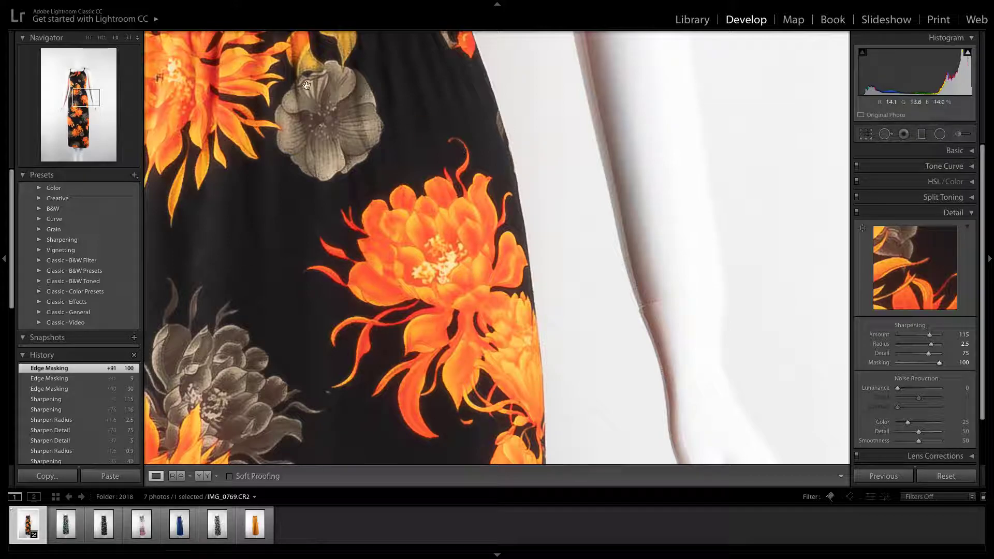
pyautogui.moveTo(324, 138); pyautogui.dragTo(624, 236)
pyautogui.moveTo(296, 213); pyautogui.dragTo(461, 211)
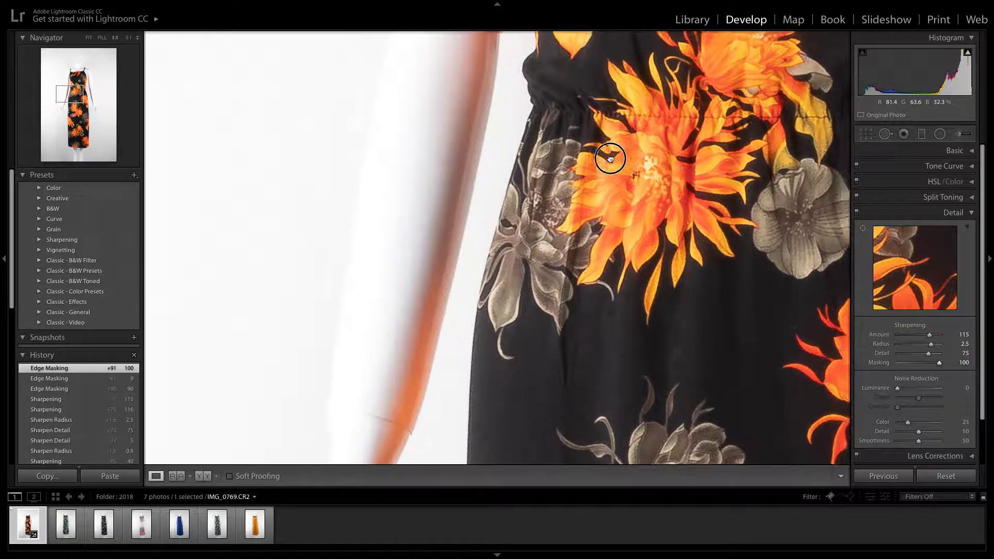
pyautogui.moveTo(610, 158); pyautogui.dragTo(503, 255)
pyautogui.moveTo(592, 121); pyautogui.dragTo(479, 238)
pyautogui.moveTo(510, 132); pyautogui.dragTo(437, 239)
pyautogui.moveTo(415, 100); pyautogui.dragTo(423, 248)
pyautogui.moveTo(433, 159); pyautogui.dragTo(443, 280)
pyautogui.moveTo(355, 47); pyautogui.dragTo(434, 118)
pyautogui.moveTo(565, 290); pyautogui.dragTo(523, 148)
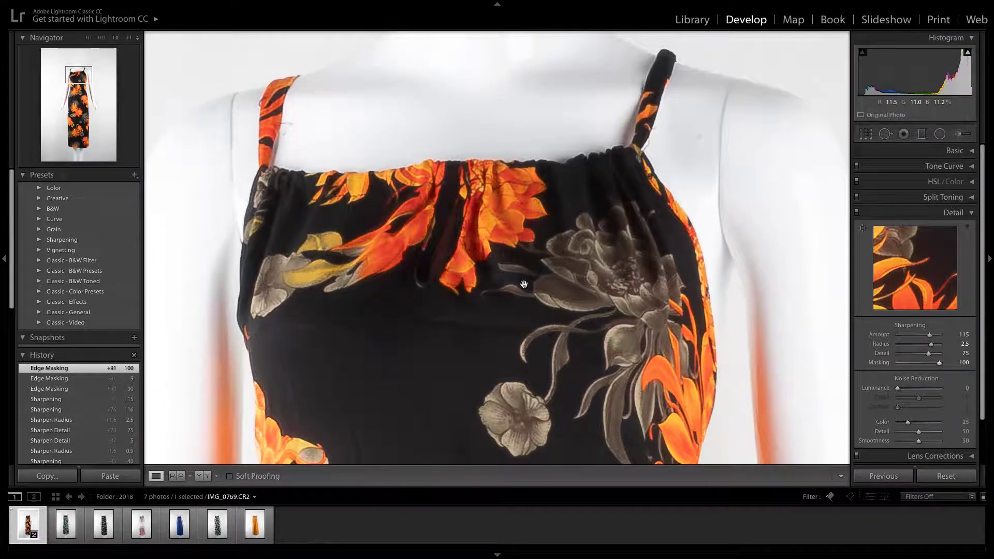
pyautogui.moveTo(522, 329); pyautogui.dragTo(516, 148)
pyautogui.moveTo(485, 228); pyautogui.dragTo(450, 274)
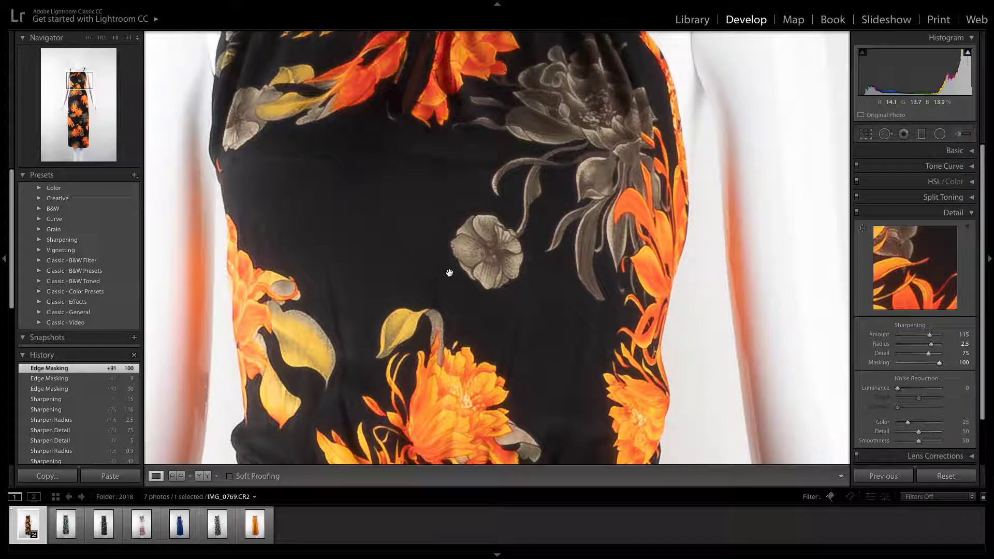
# Return to the full view of the dress and switch from the Detail settings to the Basic adjustments
pyautogui.click(972, 214)
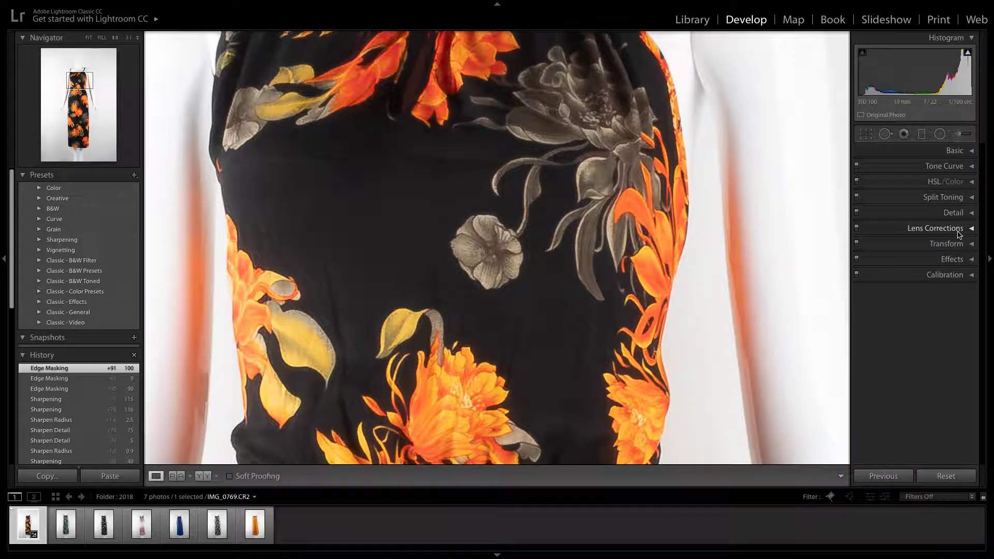
pyautogui.click(487, 244)
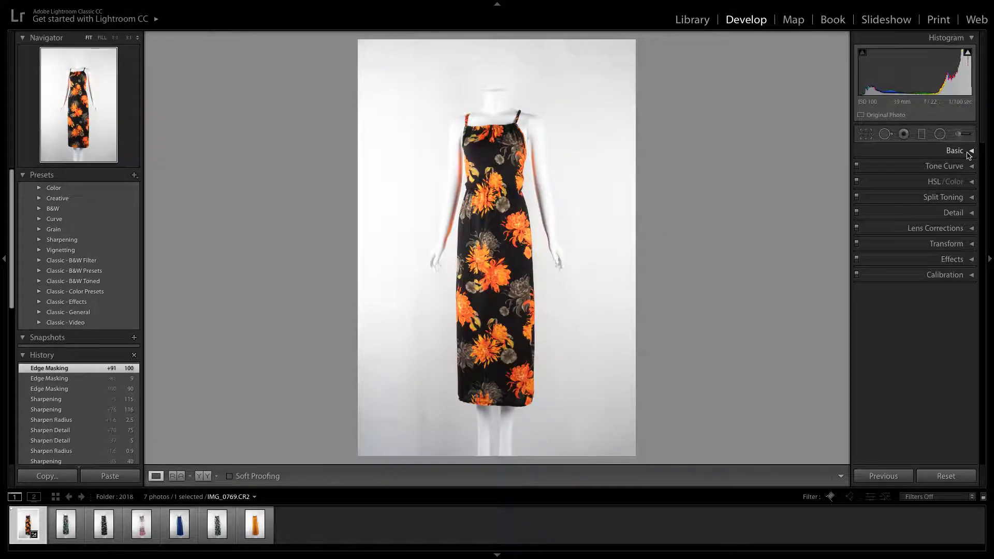
pyautogui.click(971, 152)
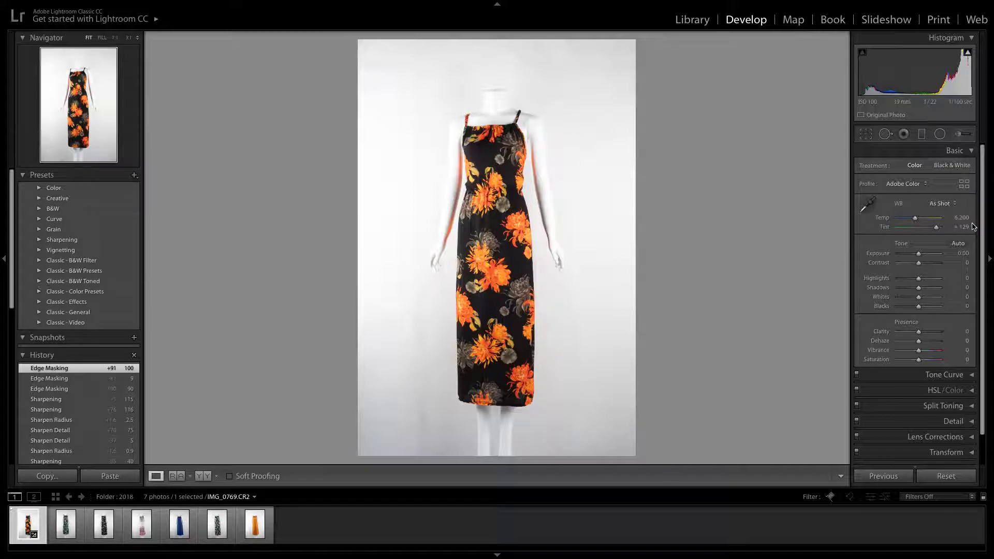
# Review the white balance presets, try a custom Temp of 7,264 and undo it
pyautogui.click(941, 203)
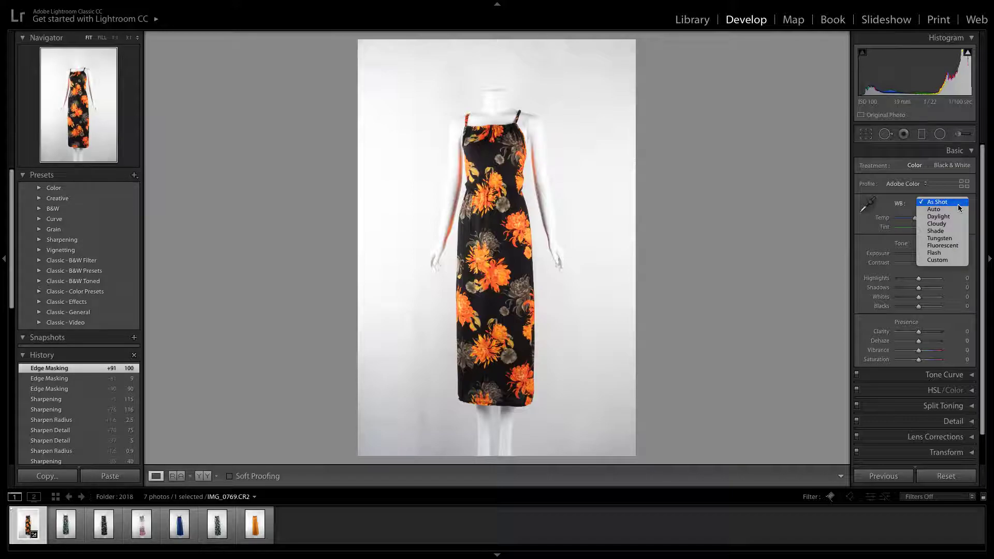
pyautogui.click(902, 215)
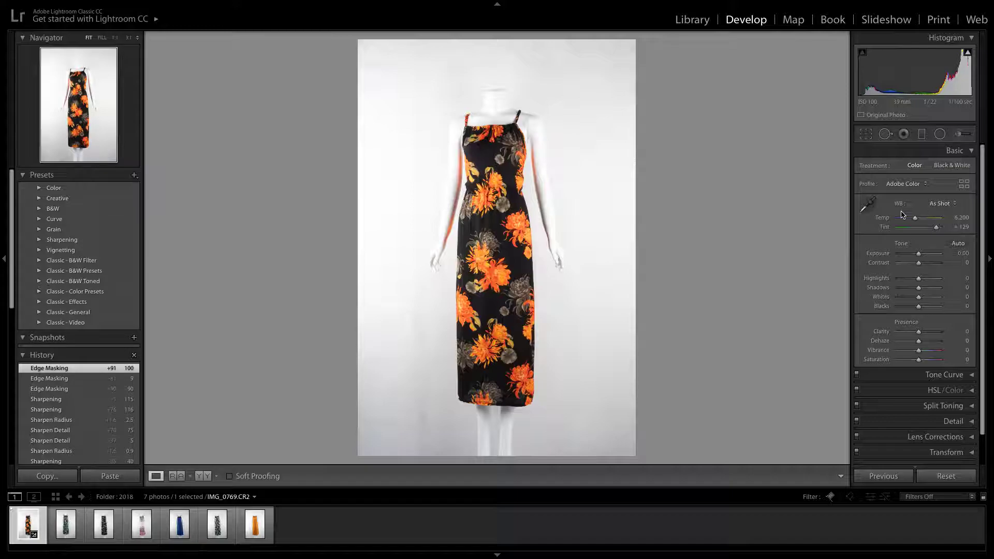
pyautogui.click(958, 218)
pyautogui.click(924, 210)
pyautogui.moveTo(916, 220)
pyautogui.mouseDown()
pyautogui.moveTo(907, 220)
pyautogui.moveTo(941, 223)
pyautogui.moveTo(919, 223)
pyautogui.mouseUp()
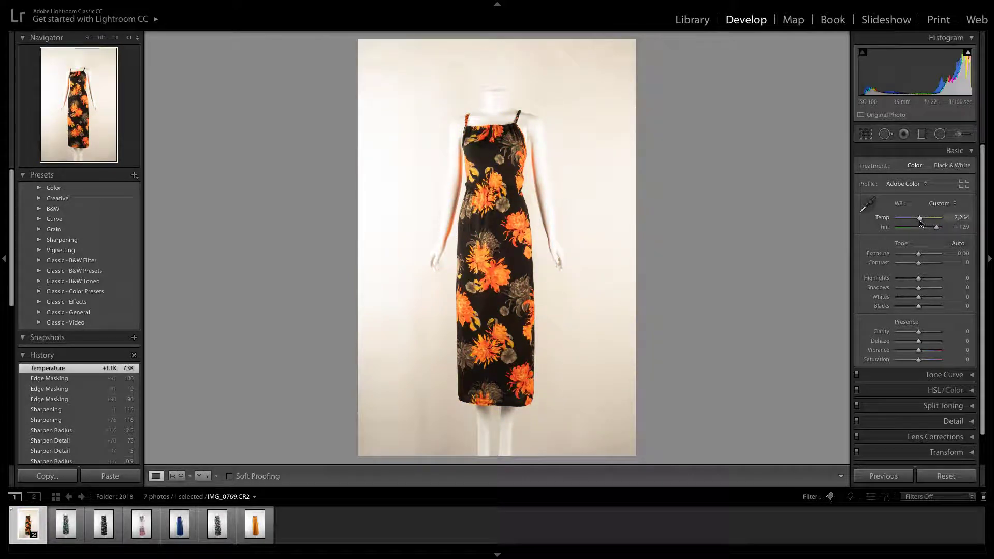
pyautogui.hotkey('ctrl', 'z')
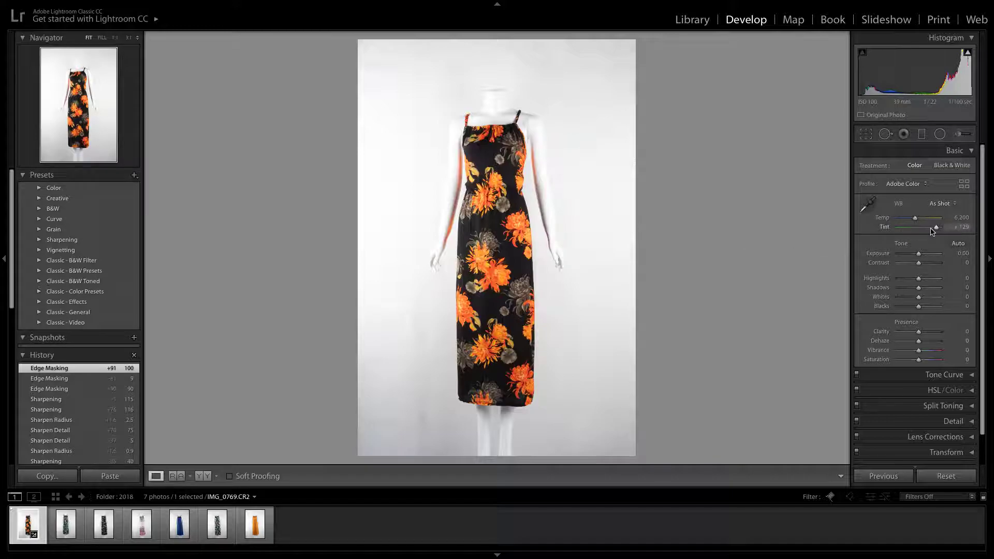
# Try a lower Tint and the automatic tone settings on the photo, undoing each change
pyautogui.moveTo(935, 227)
pyautogui.mouseDown()
pyautogui.moveTo(887, 226)
pyautogui.moveTo(938, 229)
pyautogui.moveTo(894, 227)
pyautogui.moveTo(937, 228)
pyautogui.moveTo(914, 228)
pyautogui.moveTo(929, 229)
pyautogui.mouseUp()
pyautogui.hotkey('ctrl', 'z')
pyautogui.click(958, 243)
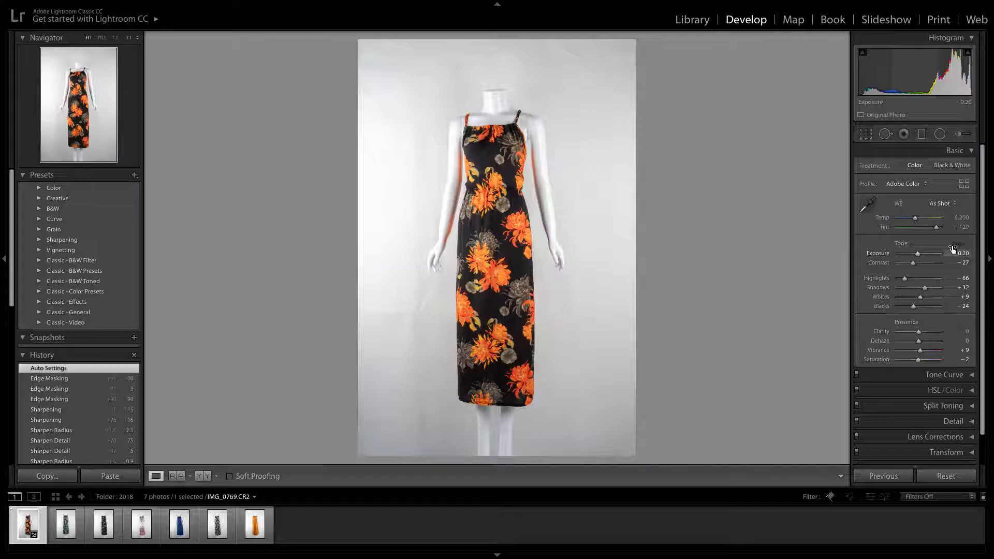
pyautogui.hotkey('ctrl', 'z')
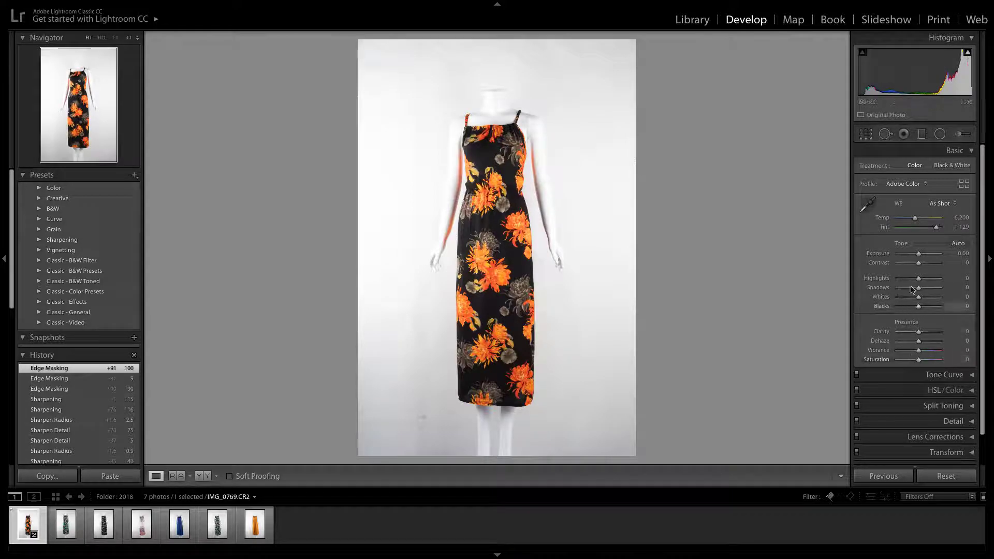
# Set the photo's Contrast to +44 and its Exposure to +0.10
pyautogui.moveTo(918, 256); pyautogui.dragTo(920, 254)
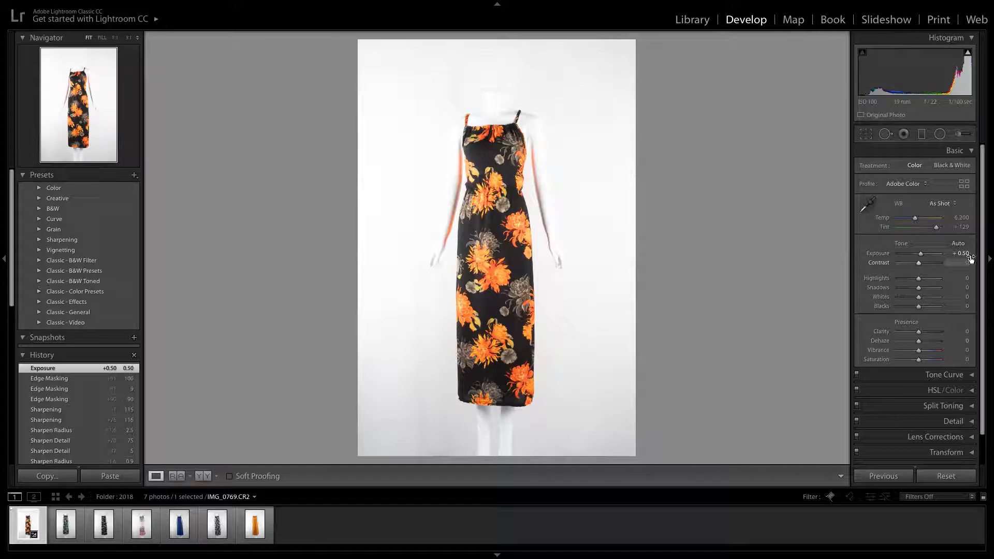
pyautogui.click(922, 255)
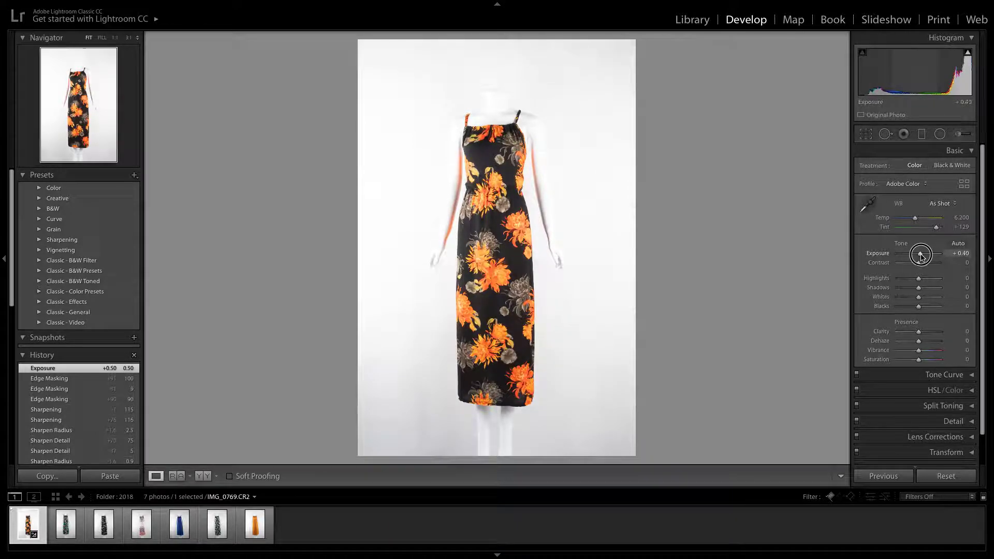
pyautogui.moveTo(921, 255); pyautogui.dragTo(929, 265)
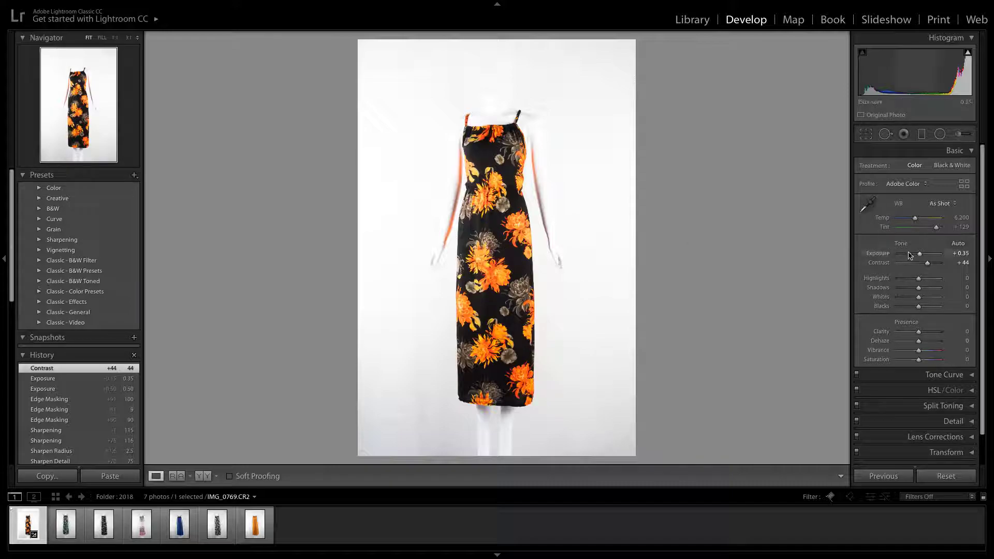
pyautogui.moveTo(920, 255); pyautogui.dragTo(918, 257)
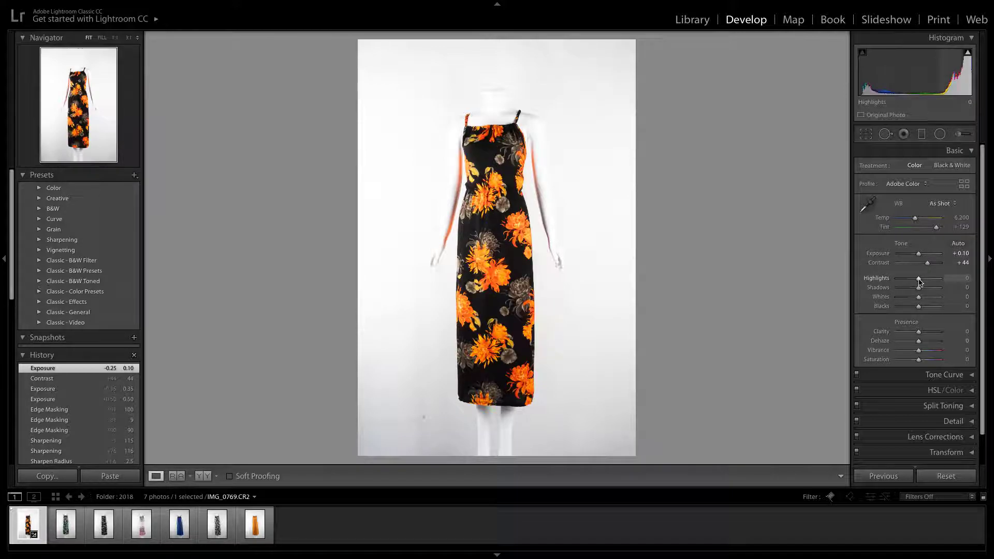
# Set Highlights to -58, Shadows to +24, Whites to -18 and Blacks to -38
pyautogui.moveTo(919, 280)
pyautogui.mouseDown()
pyautogui.moveTo(887, 280)
pyautogui.moveTo(904, 280)
pyautogui.mouseUp()
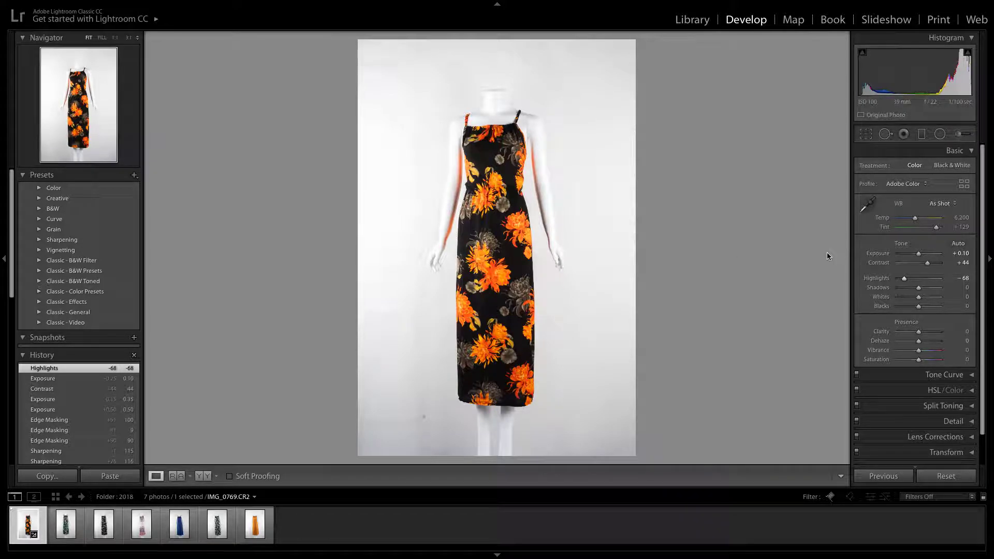
pyautogui.moveTo(904, 278)
pyautogui.mouseDown()
pyautogui.moveTo(893, 281)
pyautogui.moveTo(915, 279)
pyautogui.moveTo(891, 281)
pyautogui.moveTo(917, 280)
pyautogui.moveTo(899, 280)
pyautogui.mouseUp()
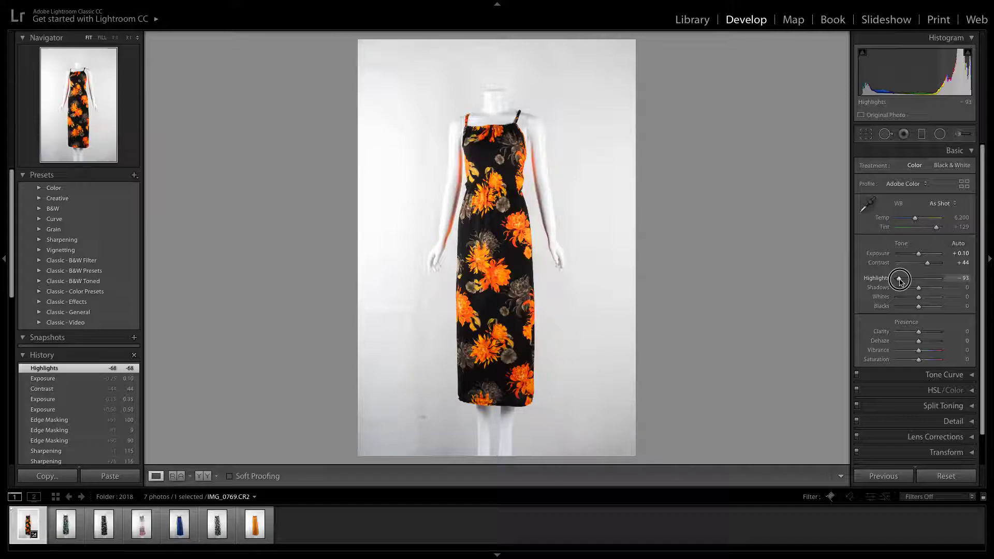
pyautogui.moveTo(899, 280)
pyautogui.mouseDown()
pyautogui.moveTo(945, 282)
pyautogui.moveTo(898, 282)
pyautogui.moveTo(907, 283)
pyautogui.mouseUp()
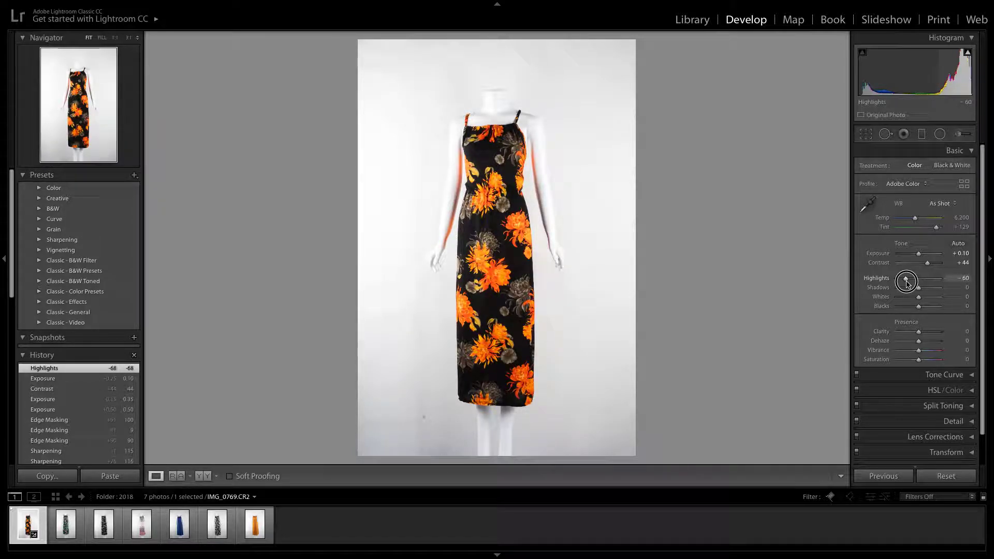
pyautogui.moveTo(906, 282); pyautogui.dragTo(907, 283)
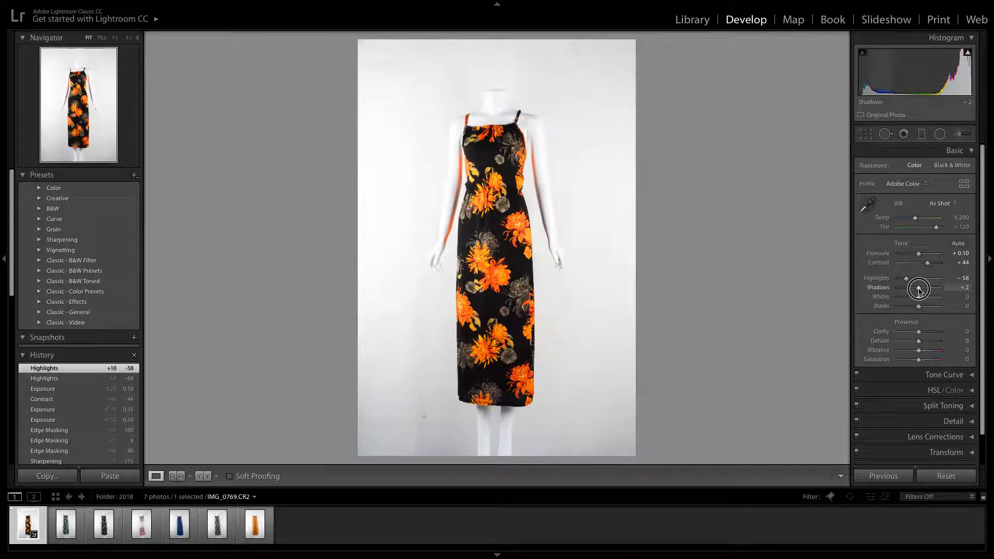
pyautogui.moveTo(918, 290)
pyautogui.mouseDown()
pyautogui.moveTo(925, 299)
pyautogui.moveTo(911, 299)
pyautogui.moveTo(926, 308)
pyautogui.moveTo(911, 308)
pyautogui.moveTo(914, 298)
pyautogui.mouseUp()
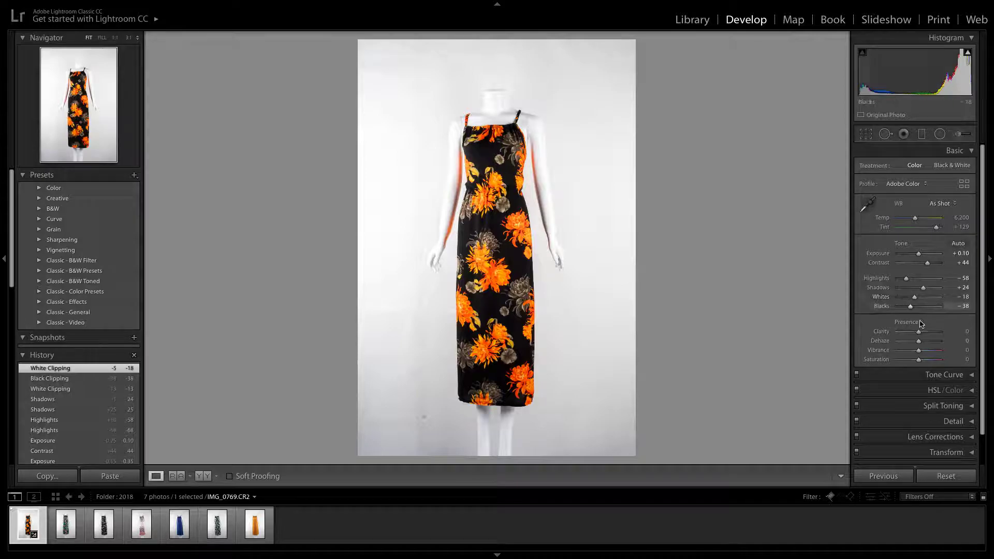
# Set the Clarity to +24, checking its effect on the floral fabric up close and in the full view
pyautogui.click(519, 233)
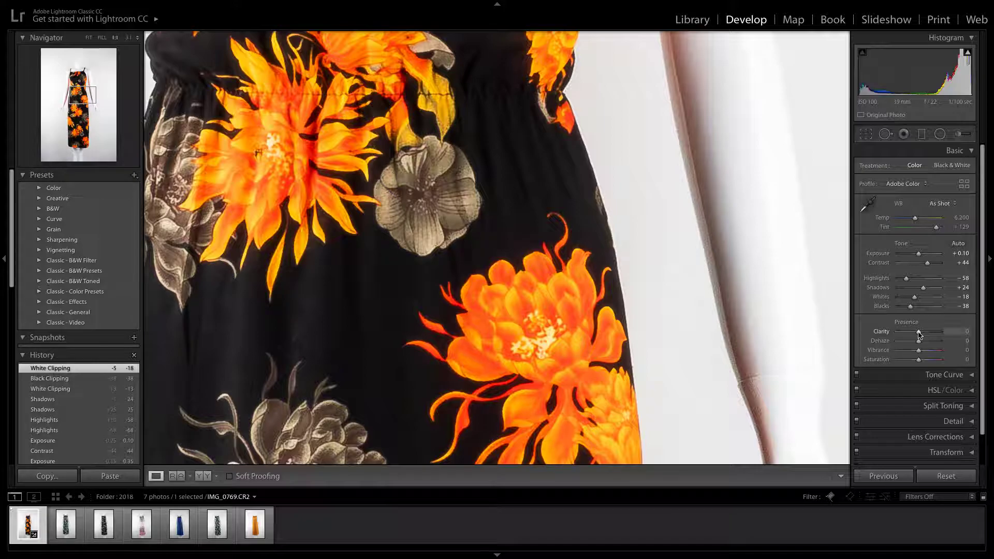
pyautogui.moveTo(918, 334); pyautogui.dragTo(924, 335)
pyautogui.press('z')
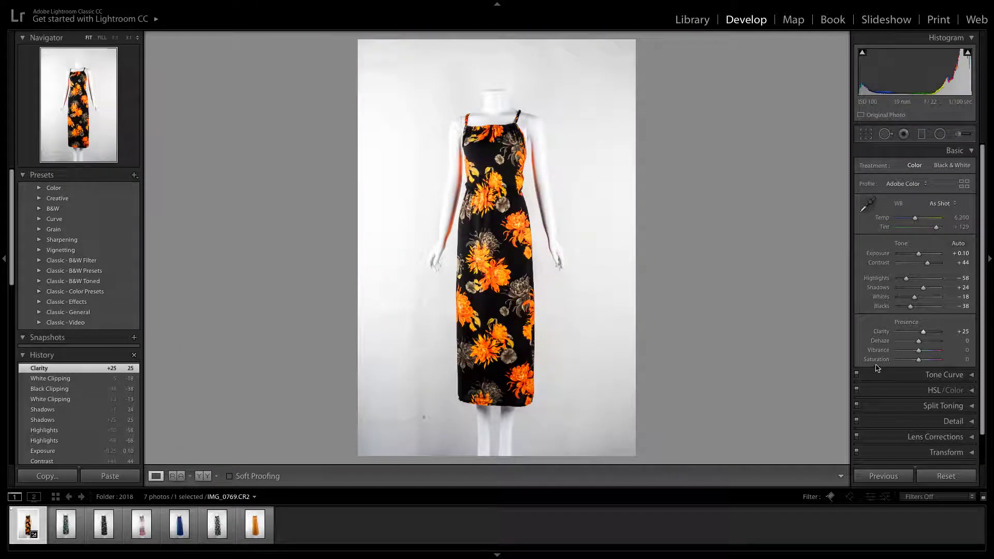
pyautogui.moveTo(921, 335); pyautogui.dragTo(920, 335)
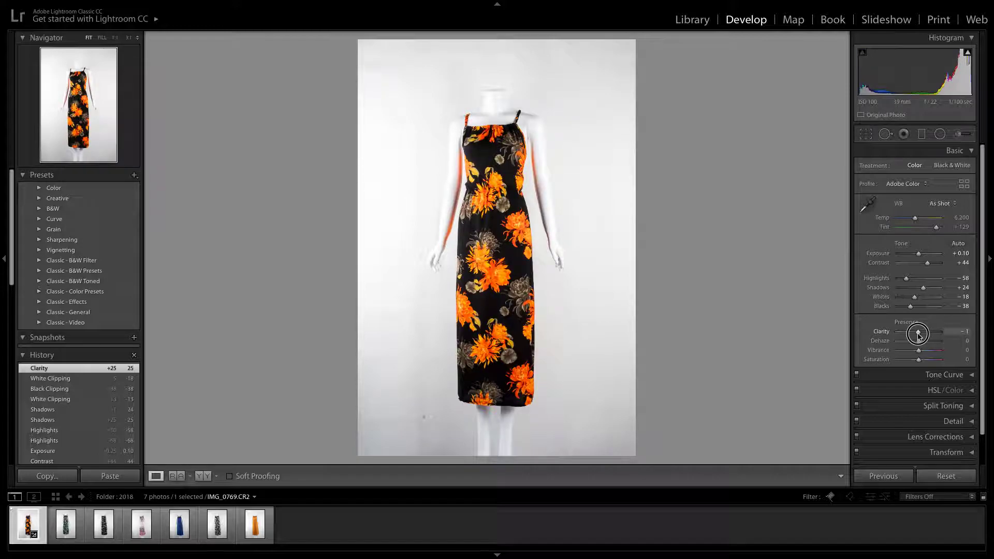
pyautogui.moveTo(918, 336); pyautogui.dragTo(928, 336)
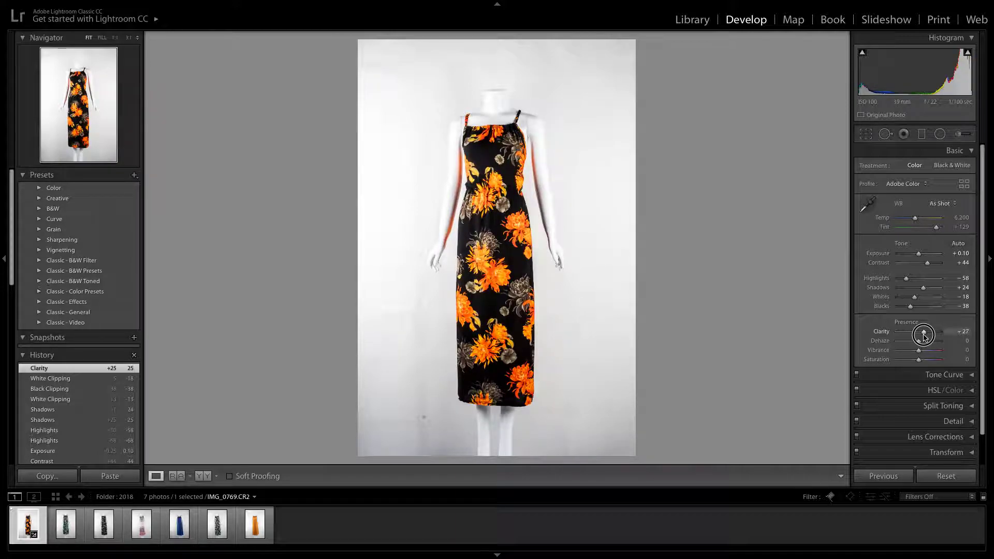
pyautogui.moveTo(924, 336); pyautogui.dragTo(923, 336)
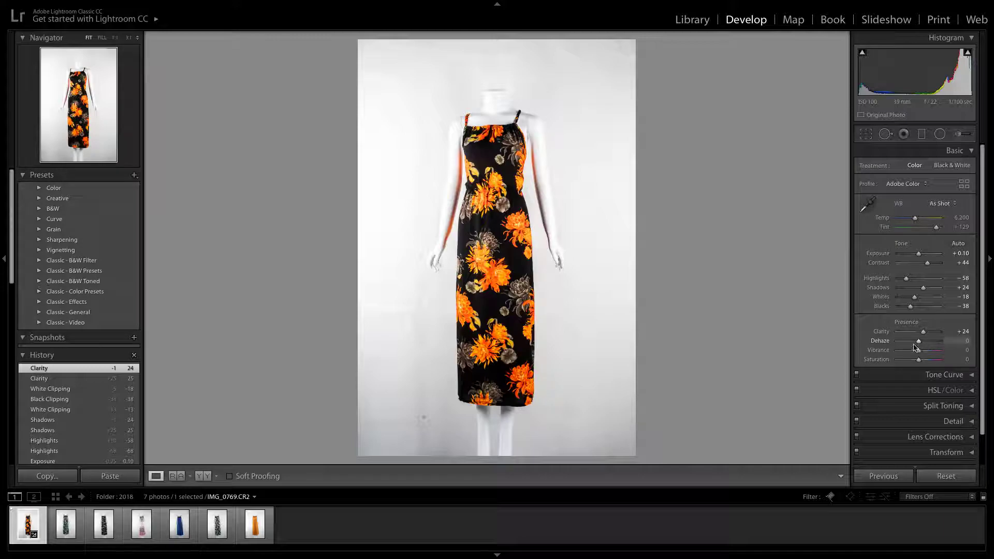
# Try a Dehaze of +71 on the photo and reset it to 0
pyautogui.moveTo(919, 344)
pyautogui.mouseDown()
pyautogui.moveTo(950, 337)
pyautogui.moveTo(874, 342)
pyautogui.moveTo(934, 344)
pyautogui.mouseUp()
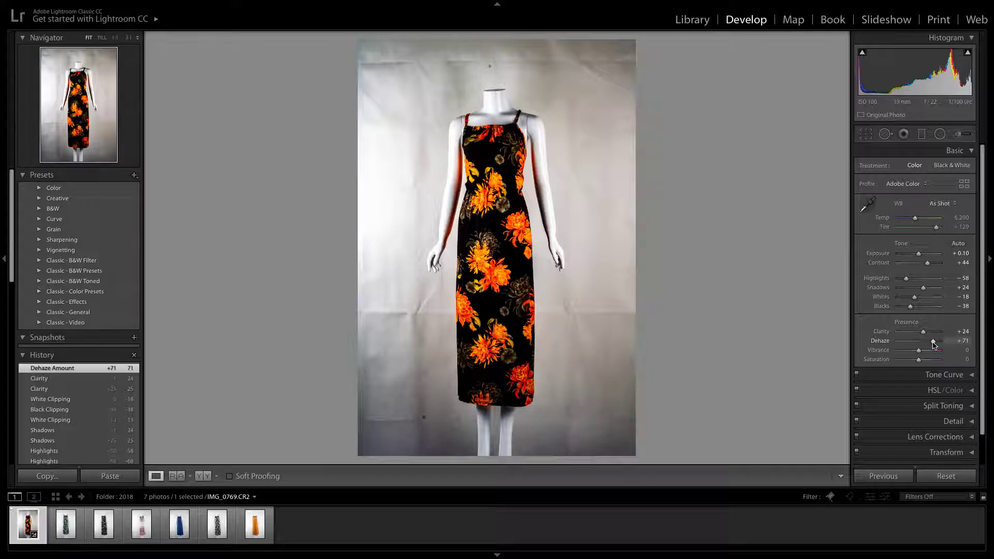
pyautogui.click(965, 342)
pyautogui.write('0')
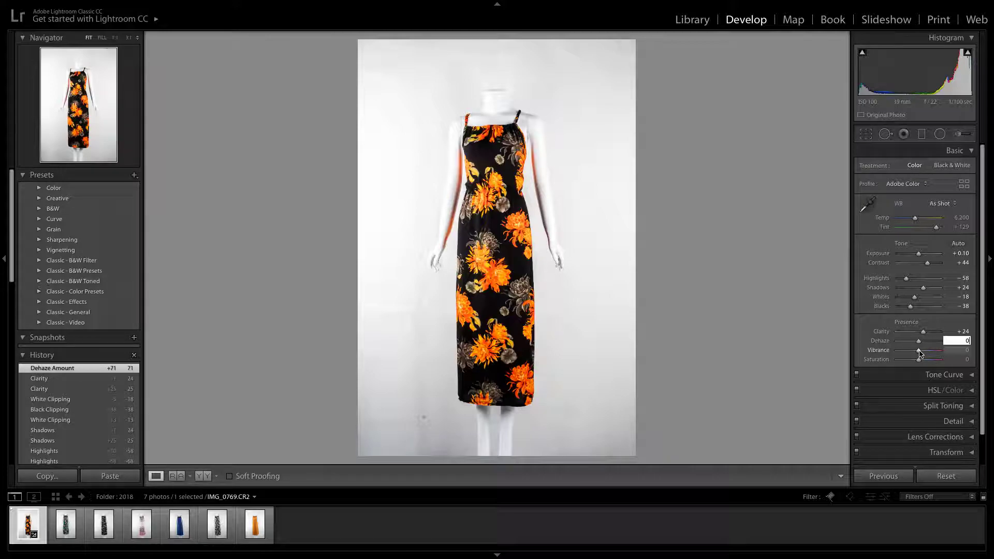
# Try a Vibrance of +65 and a Saturation of +56, and reset both to 0
pyautogui.moveTo(920, 354)
pyautogui.mouseDown()
pyautogui.moveTo(934, 353)
pyautogui.moveTo(930, 361)
pyautogui.mouseUp()
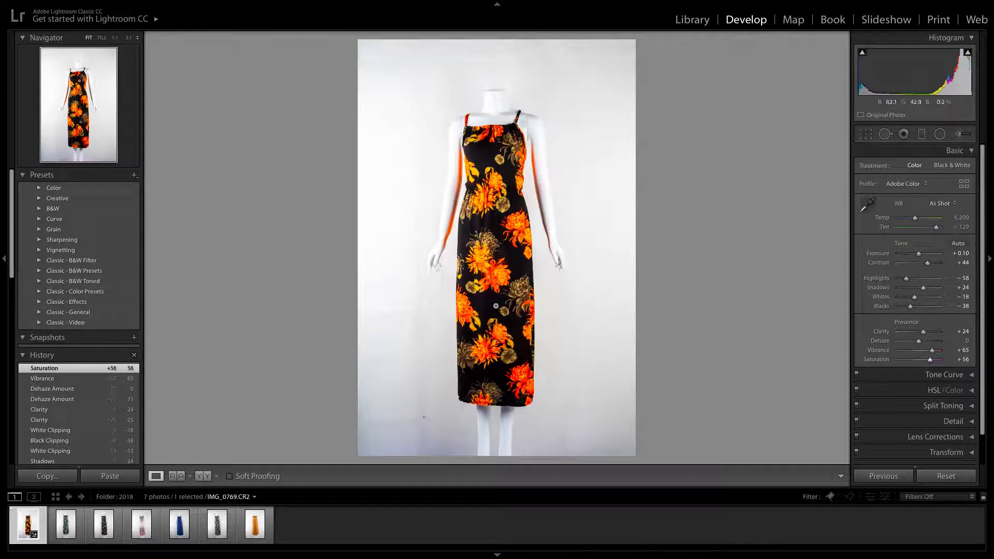
pyautogui.click(961, 350)
pyautogui.click(964, 360)
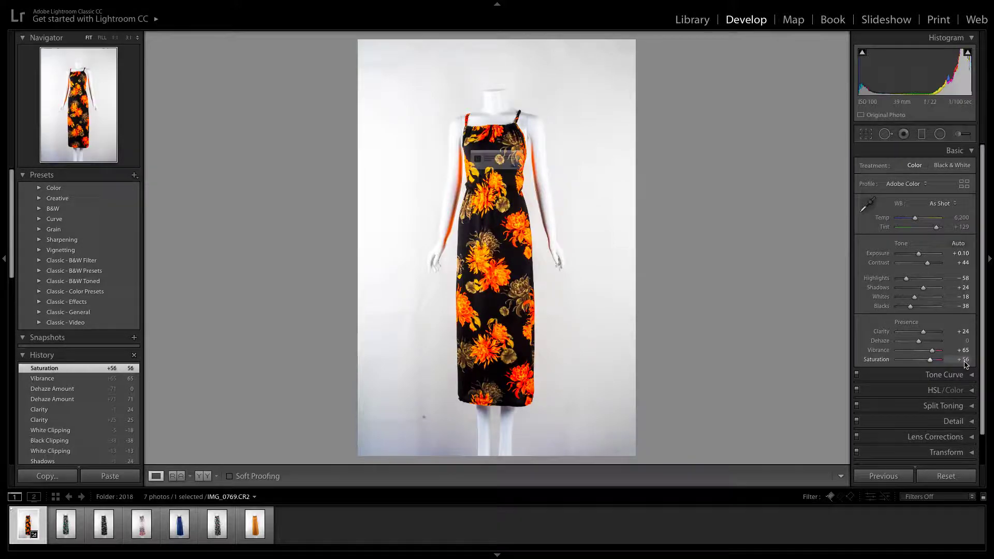
pyautogui.press('BackSpace')
pyautogui.click(591, 228)
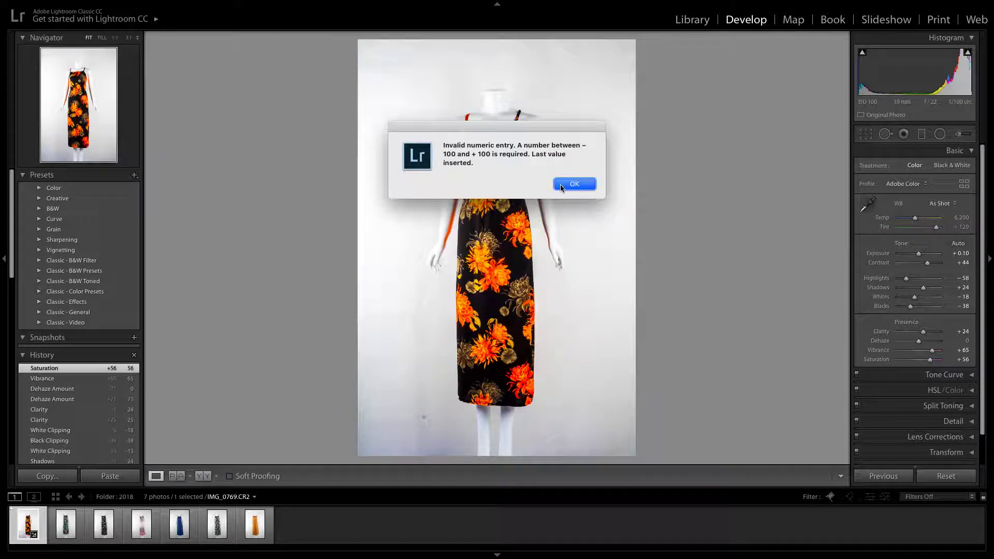
pyautogui.click(574, 186)
pyautogui.write('0')
pyautogui.hotkey('shift', 'Tab')
pyautogui.write('0')
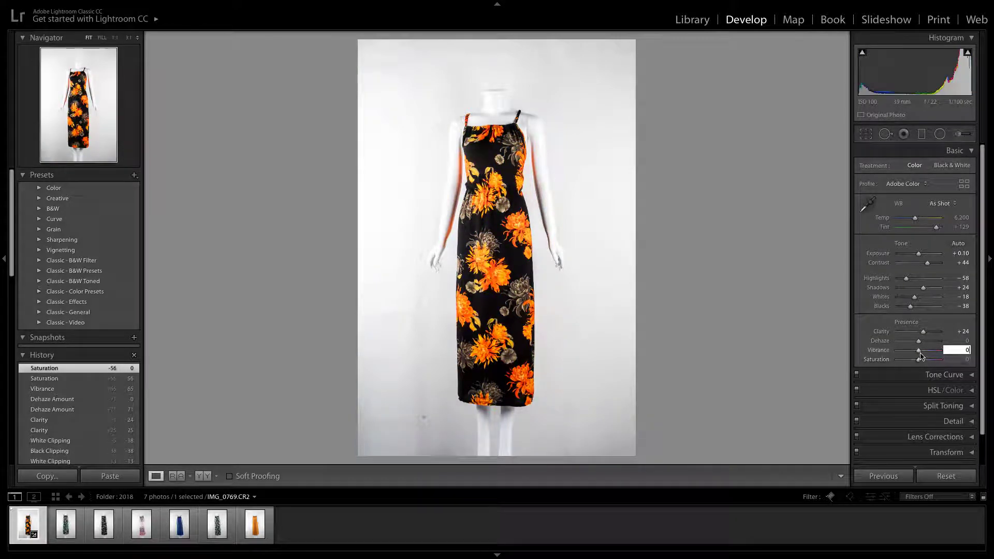
# Set the Vibrance to +3 and the Saturation to +10 for a subtle colour boost
pyautogui.click(919, 351)
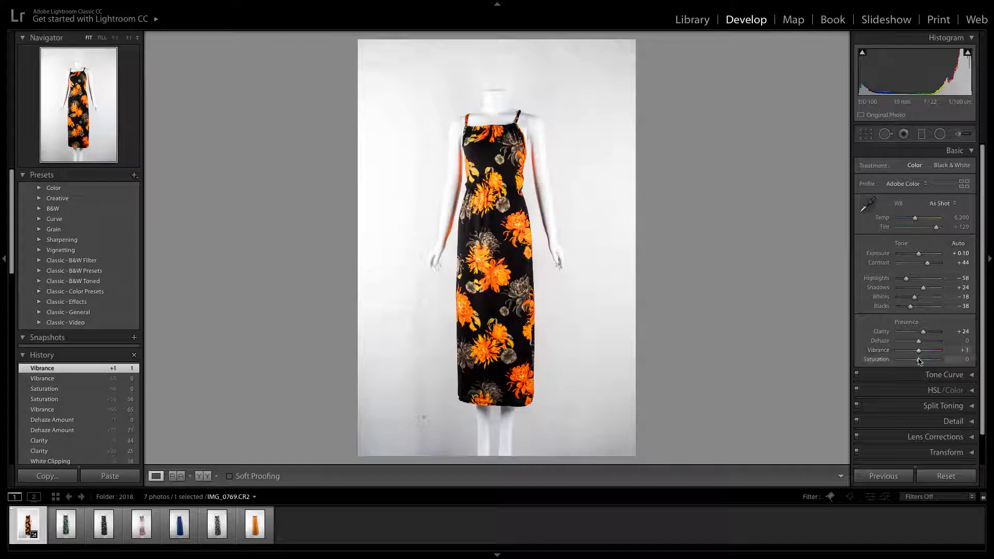
pyautogui.click(919, 361)
pyautogui.moveTo(919, 360); pyautogui.dragTo(922, 361)
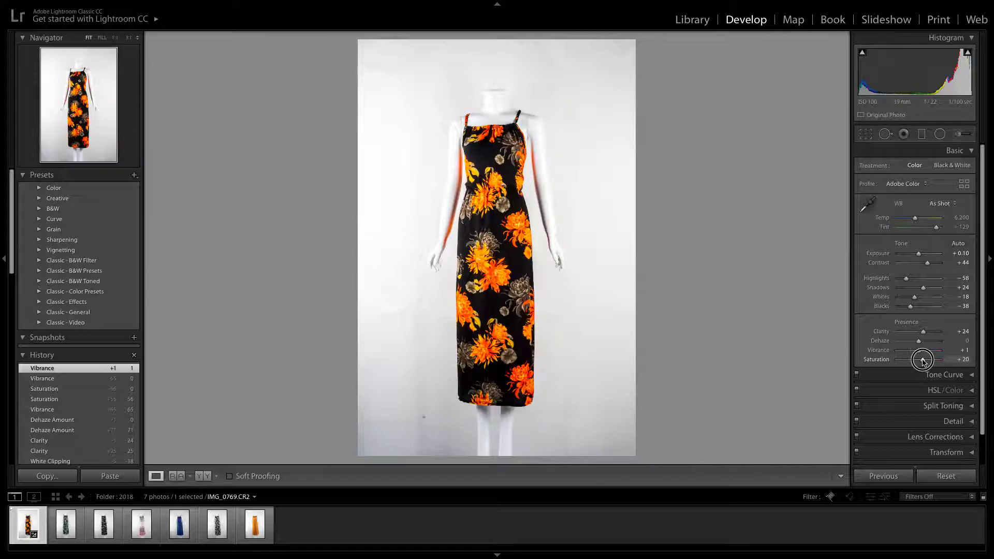
pyautogui.moveTo(923, 361)
pyautogui.mouseDown()
pyautogui.moveTo(921, 349)
pyautogui.moveTo(899, 347)
pyautogui.moveTo(919, 353)
pyautogui.mouseUp()
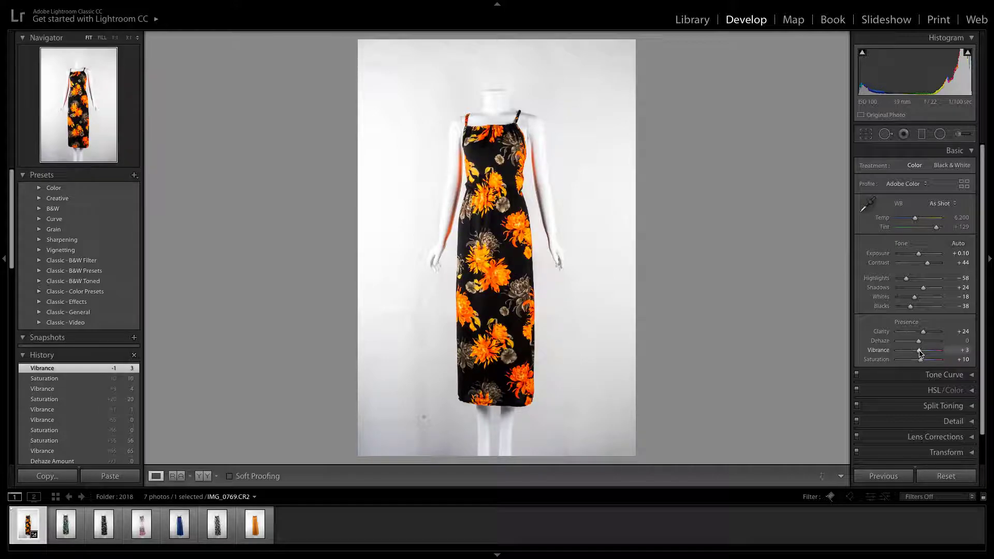
# Check the floral fabric up close and set the Vibrance to +8, finishing the Basic adjustments
pyautogui.click(554, 212)
pyautogui.moveTo(279, 274); pyautogui.dragTo(559, 290)
pyautogui.moveTo(920, 351); pyautogui.dragTo(921, 354)
pyautogui.click(536, 302)
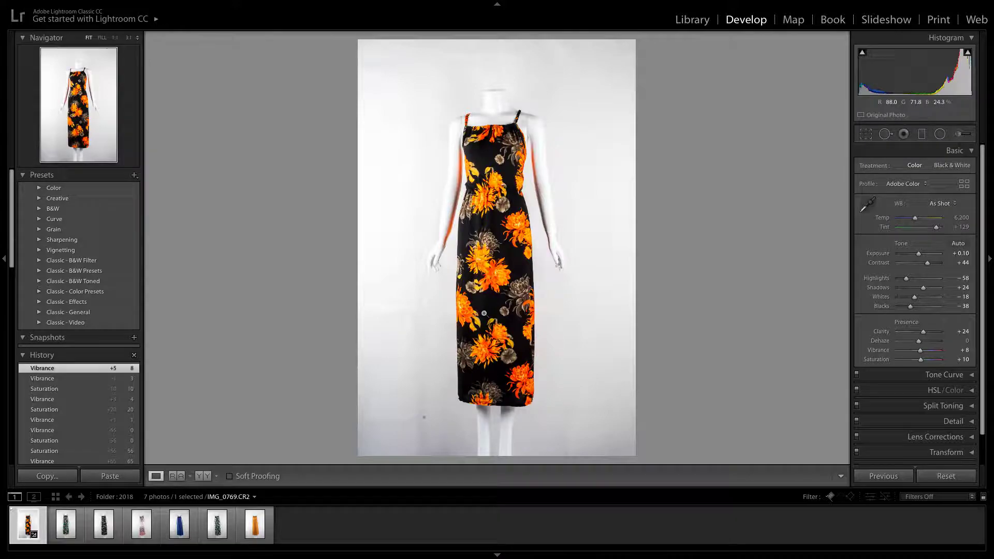
pyautogui.click(970, 151)
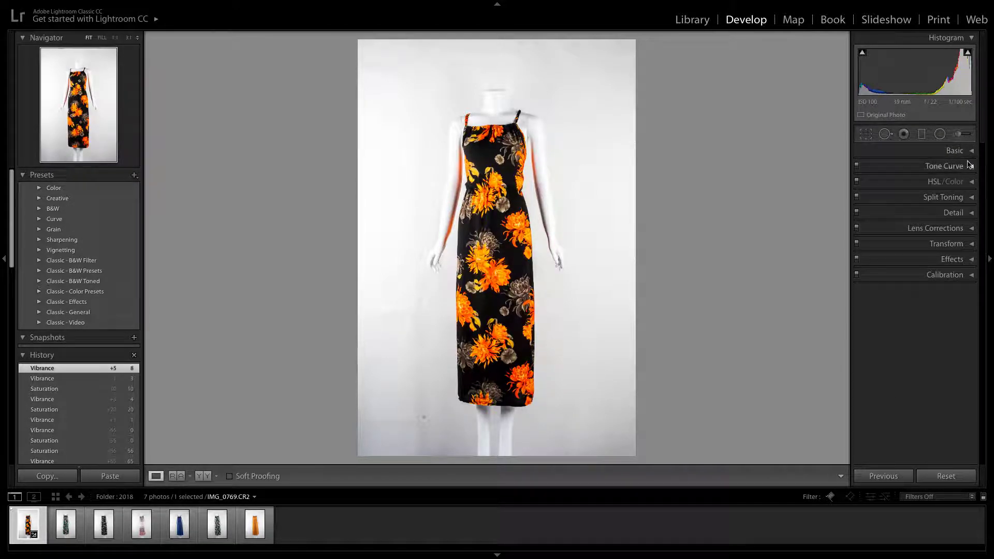
# Look through the HSL hue, saturation and luminance adjustments for the individual colours
pyautogui.click(934, 182)
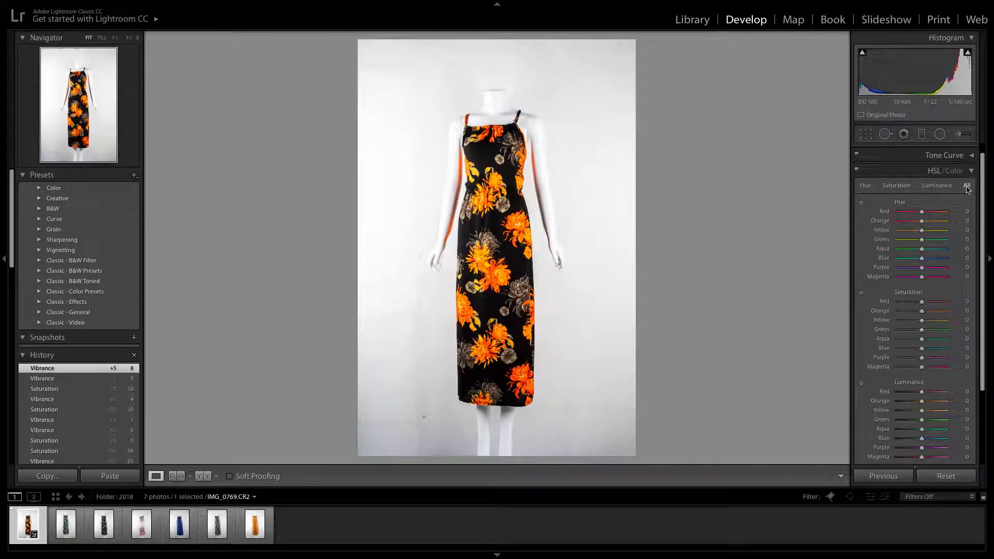
pyautogui.click(938, 186)
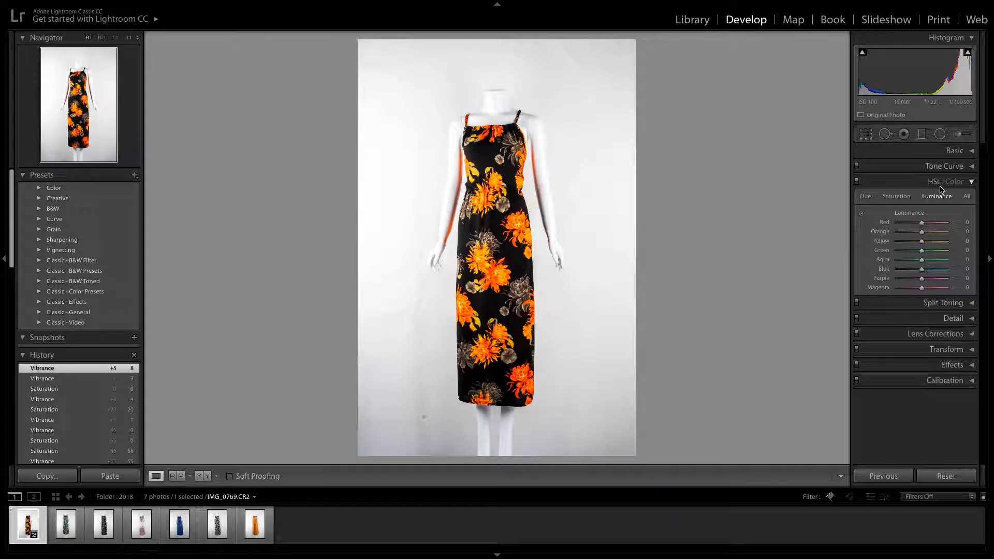
pyautogui.click(896, 197)
pyautogui.click(862, 198)
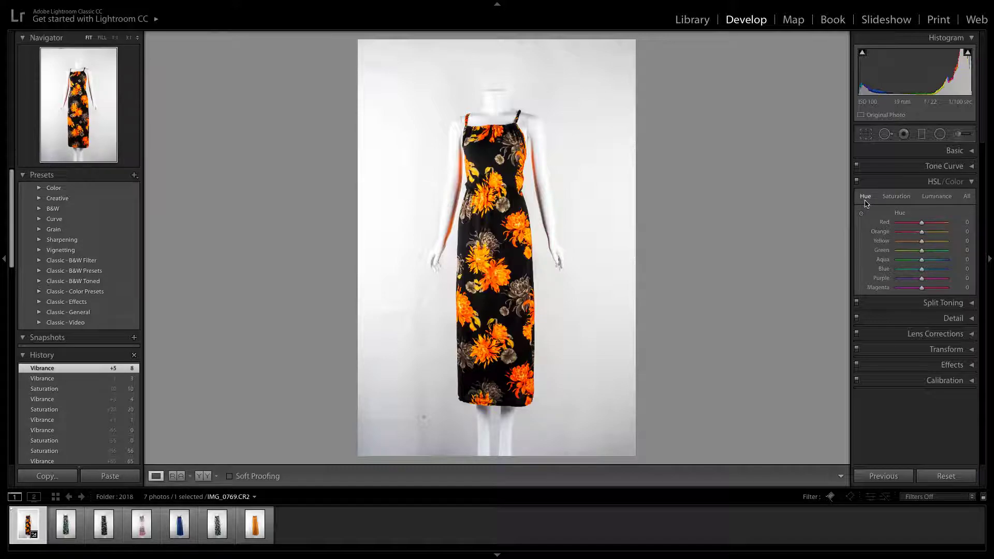
pyautogui.click(895, 198)
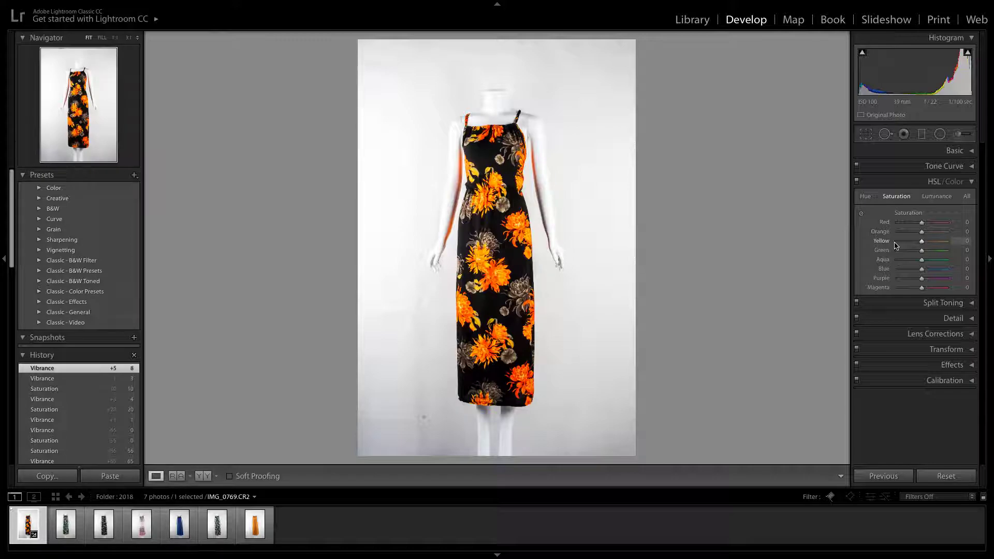
pyautogui.click(937, 198)
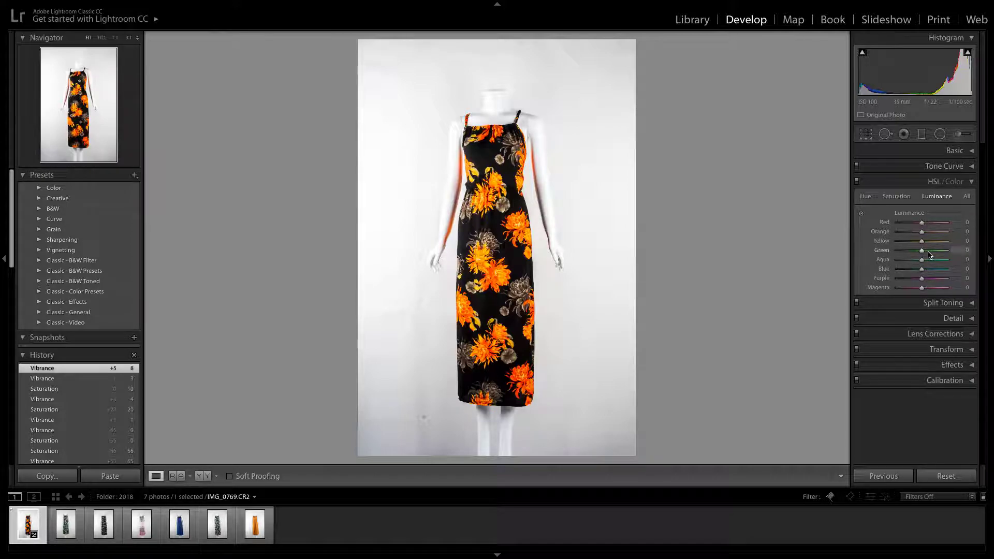
# Zoom in on the orange flowers, try a yellow Luminance of +70 and settle on −9
pyautogui.click(525, 235)
pyautogui.moveTo(506, 170); pyautogui.dragTo(544, 324)
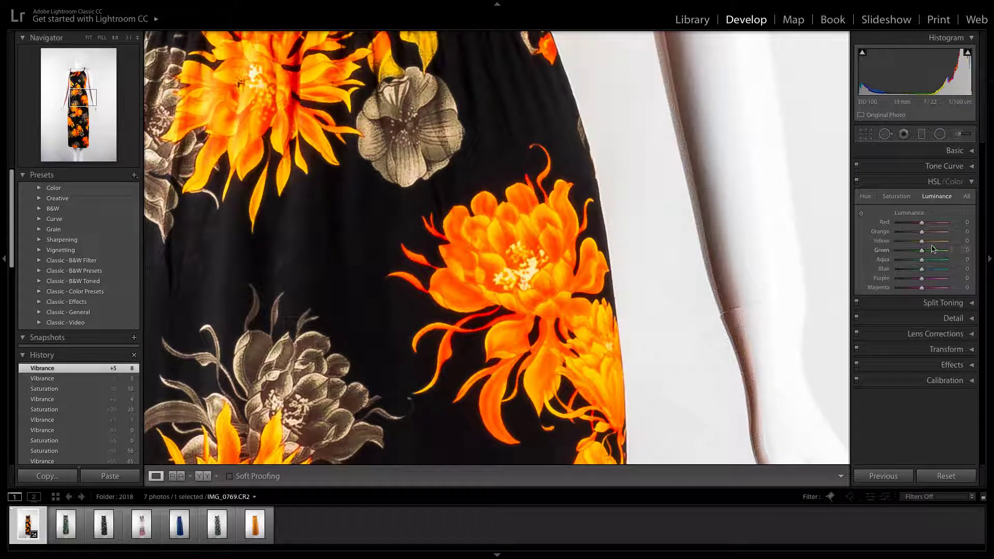
pyautogui.moveTo(925, 243); pyautogui.dragTo(939, 243)
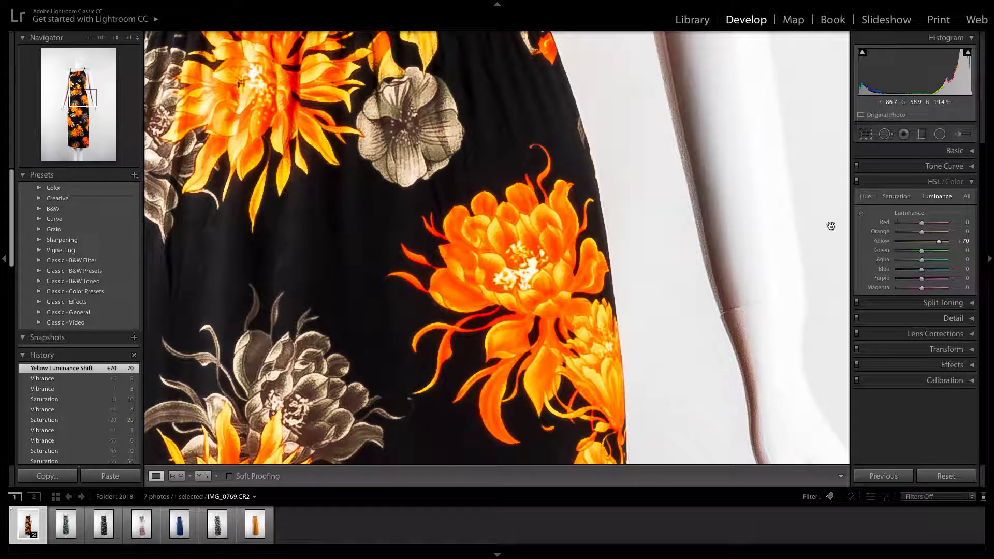
pyautogui.moveTo(941, 244); pyautogui.dragTo(919, 242)
# Set the yellow Saturation to +5 and check the flowers up close and in the full view
pyautogui.click(905, 200)
pyautogui.moveTo(922, 242)
pyautogui.mouseDown()
pyautogui.moveTo(932, 243)
pyautogui.moveTo(897, 242)
pyautogui.moveTo(922, 243)
pyautogui.mouseUp()
pyautogui.click(935, 200)
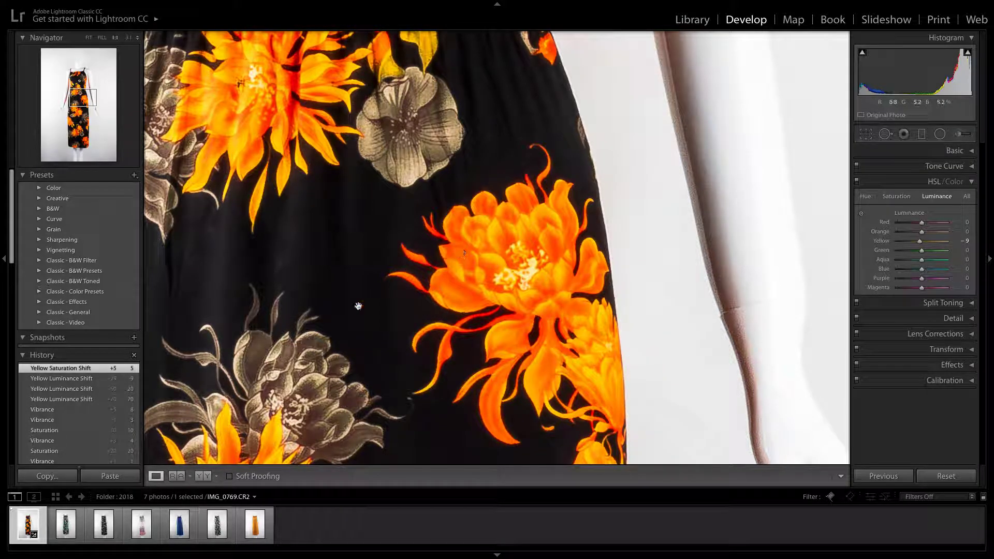
pyautogui.moveTo(353, 346); pyautogui.dragTo(570, 237)
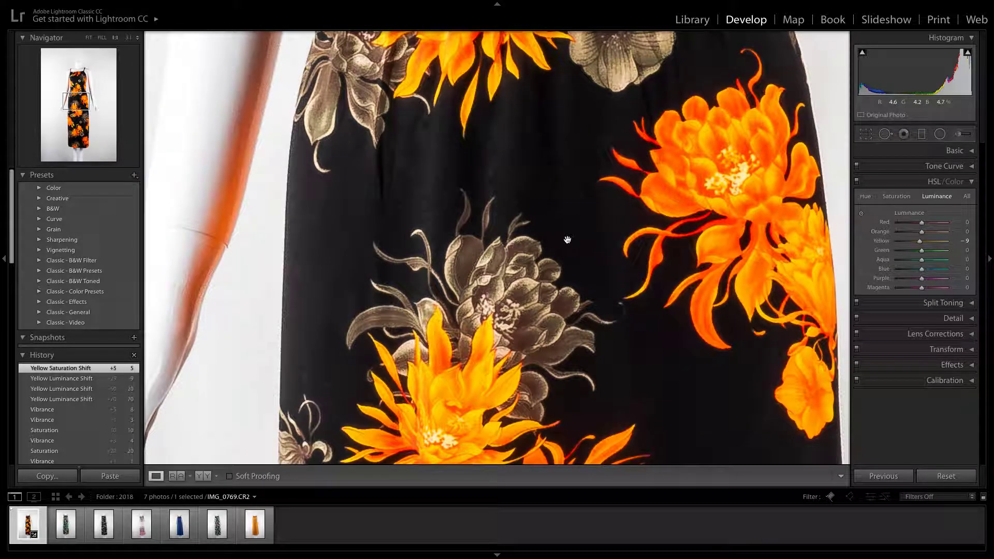
pyautogui.click(583, 266)
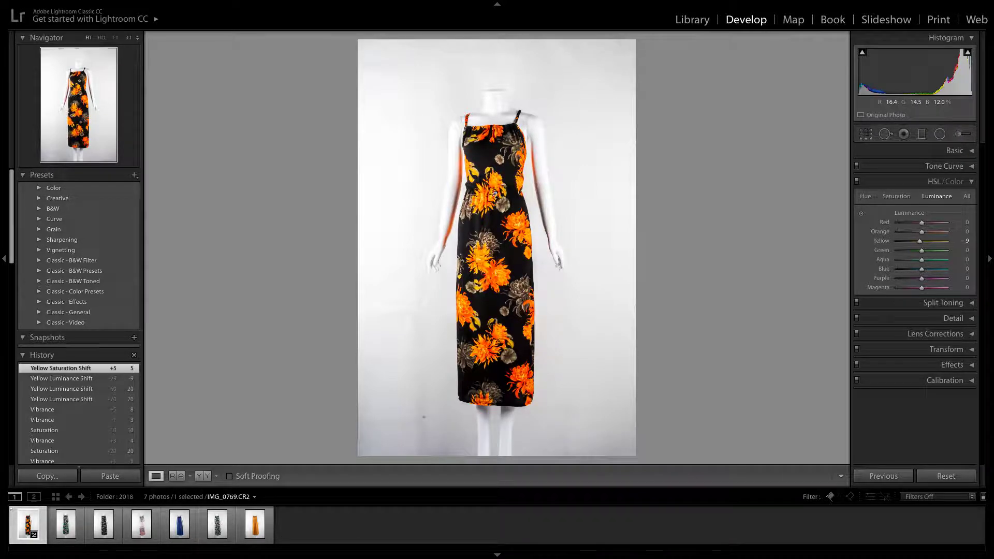
pyautogui.click(971, 182)
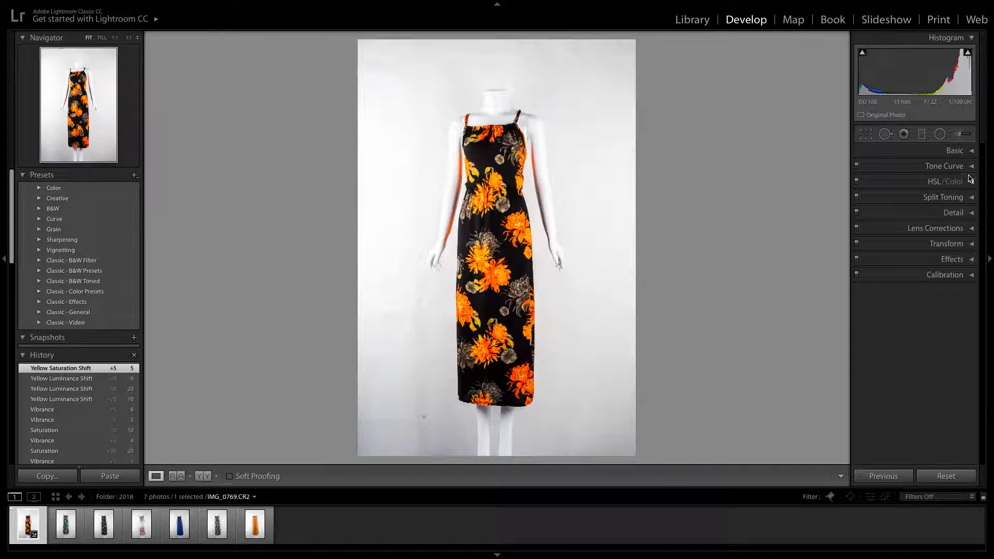
# Try a tone curve with Highlights −1, Lights −3 and Darks +20, and reset all three to 0
pyautogui.click(971, 166)
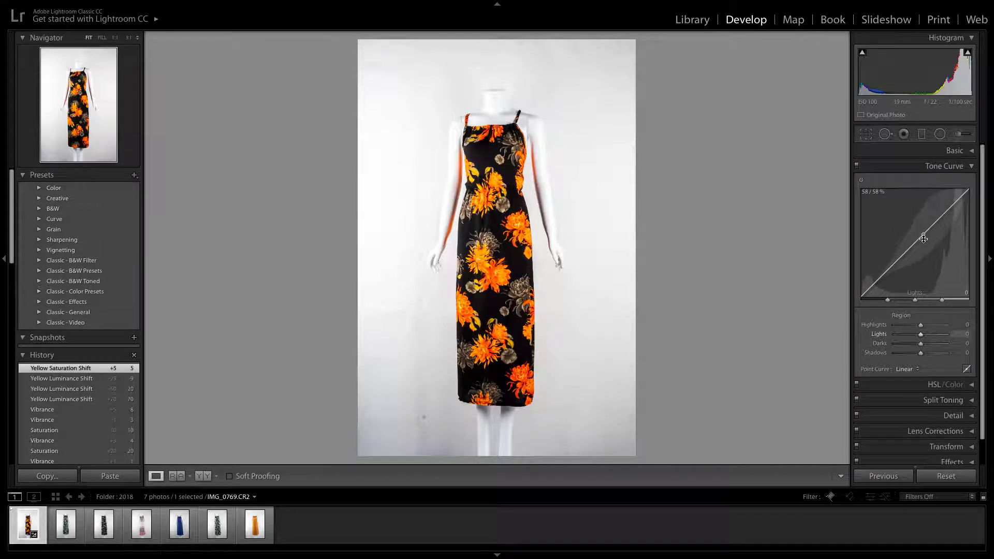
pyautogui.click(954, 151)
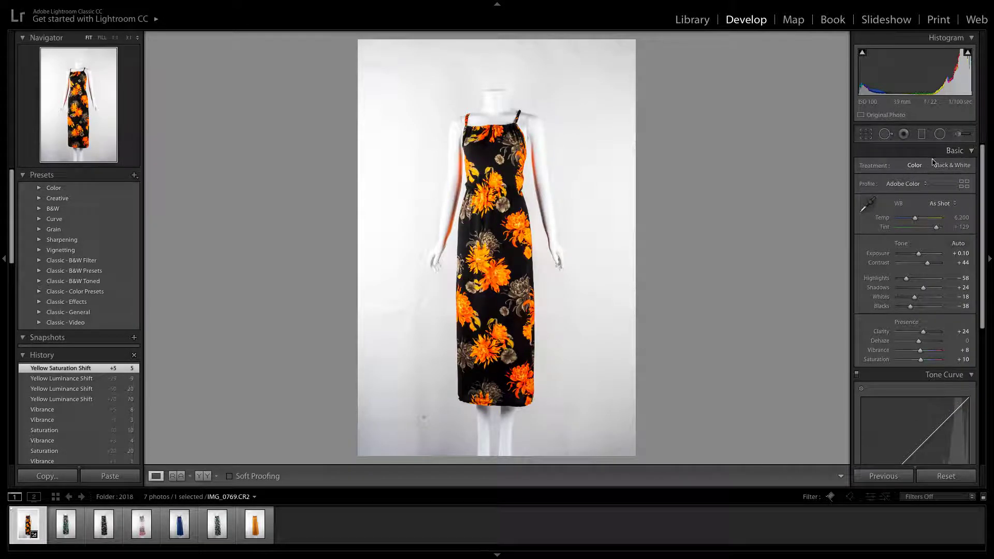
pyautogui.click(970, 151)
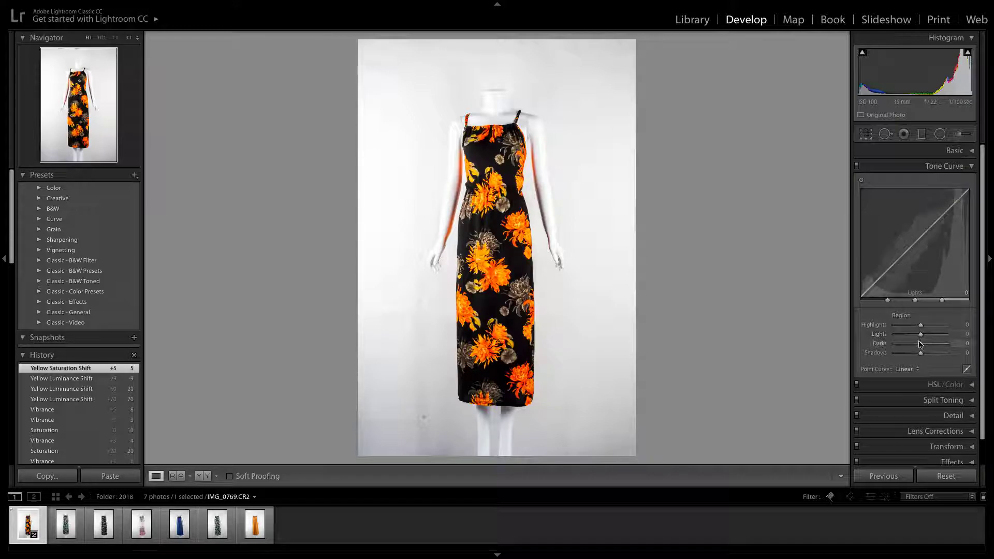
pyautogui.moveTo(916, 241); pyautogui.dragTo(888, 266)
pyautogui.moveTo(943, 216); pyautogui.dragTo(944, 213)
pyautogui.moveTo(890, 262); pyautogui.dragTo(890, 264)
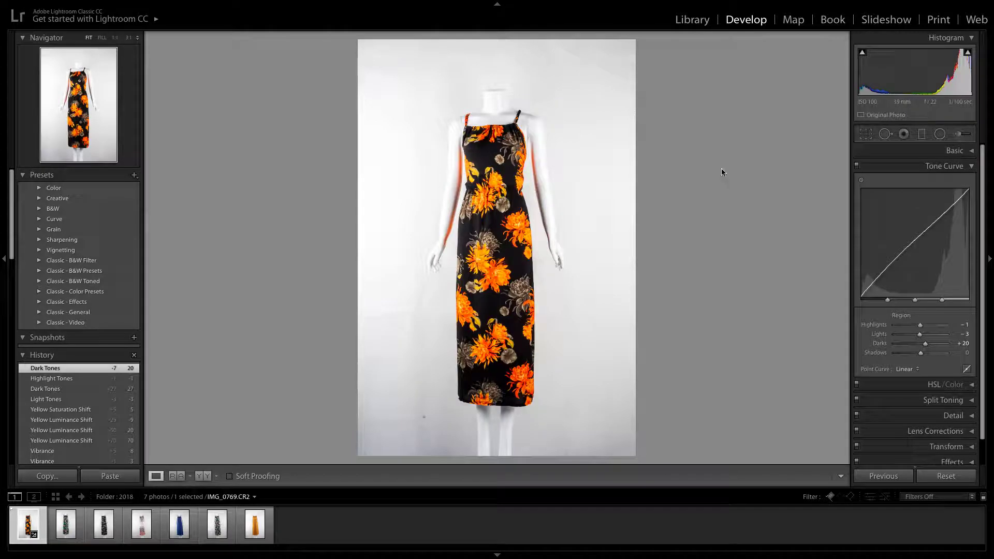
pyautogui.write('0')
pyautogui.click(965, 334)
pyautogui.write('0')
pyautogui.click(966, 325)
pyautogui.write('0')
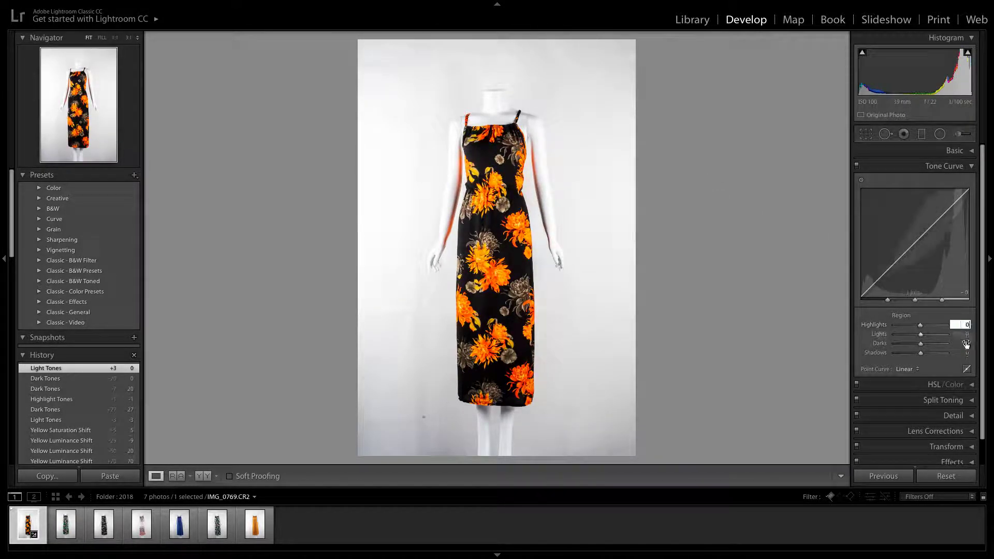
# Reset the tone curve's Highlights to 0 after trying −12, and set Lights to −12 and Darks to +13
pyautogui.click(922, 326)
pyautogui.moveTo(922, 328)
pyautogui.mouseDown()
pyautogui.moveTo(912, 326)
pyautogui.moveTo(931, 328)
pyautogui.moveTo(918, 327)
pyautogui.mouseUp()
pyautogui.press('0')
pyautogui.click(959, 325)
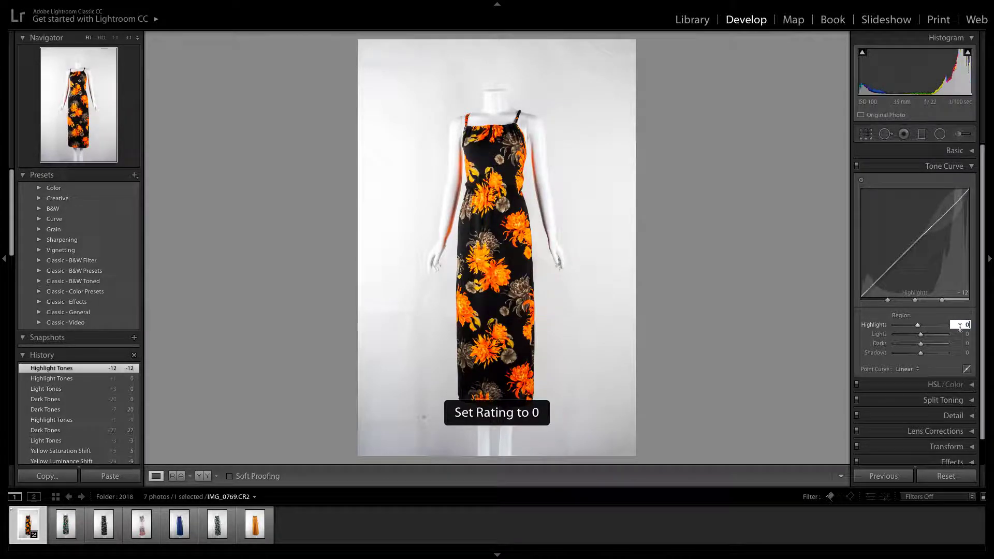
pyautogui.write('0')
pyautogui.moveTo(920, 336)
pyautogui.mouseDown()
pyautogui.moveTo(926, 354)
pyautogui.moveTo(907, 355)
pyautogui.moveTo(921, 353)
pyautogui.mouseUp()
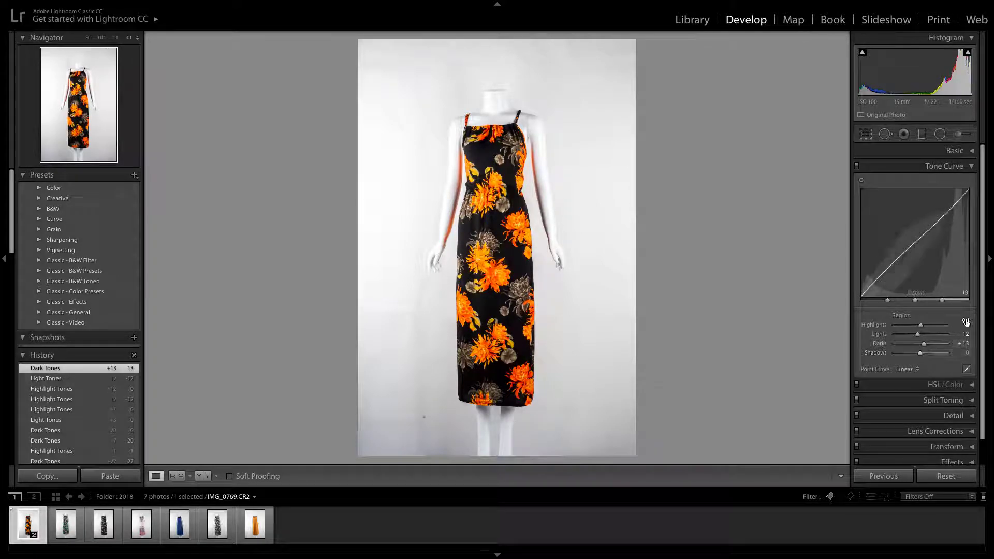
pyautogui.click(968, 167)
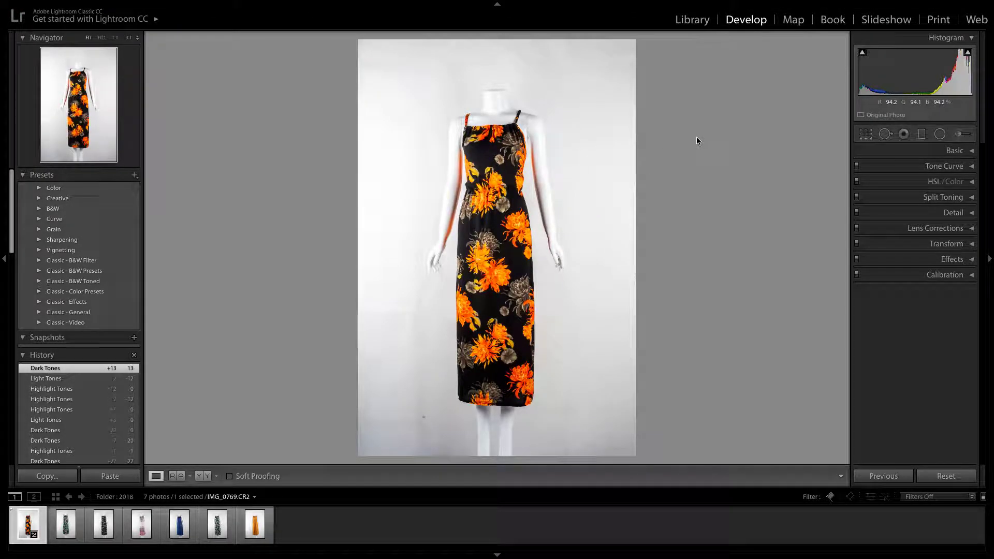
# Brighten the background around the mannequin using an Adjustment Brush with Exposure 1.00, size 9.0 and Auto Mask on
pyautogui.click(960, 134)
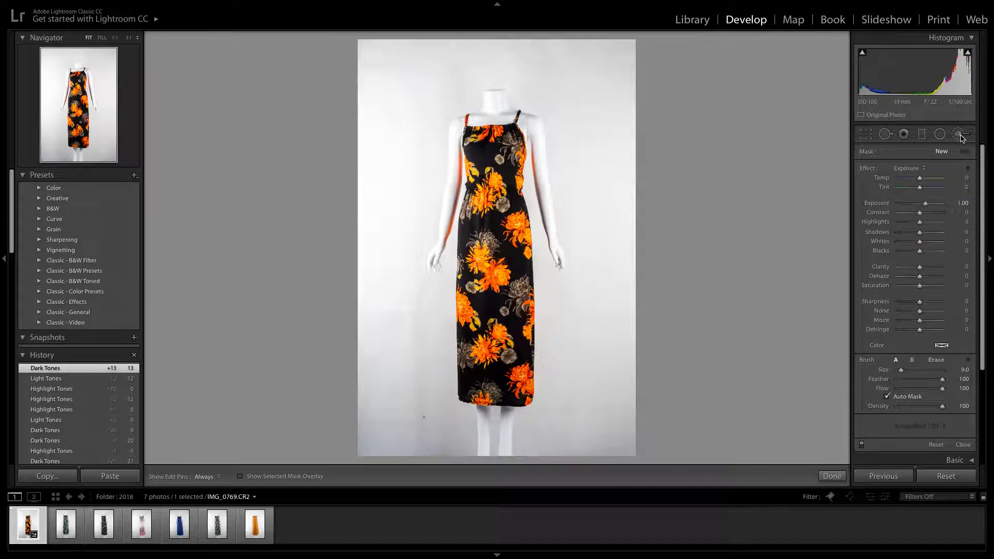
pyautogui.moveTo(985, 158); pyautogui.dragTo(984, 203)
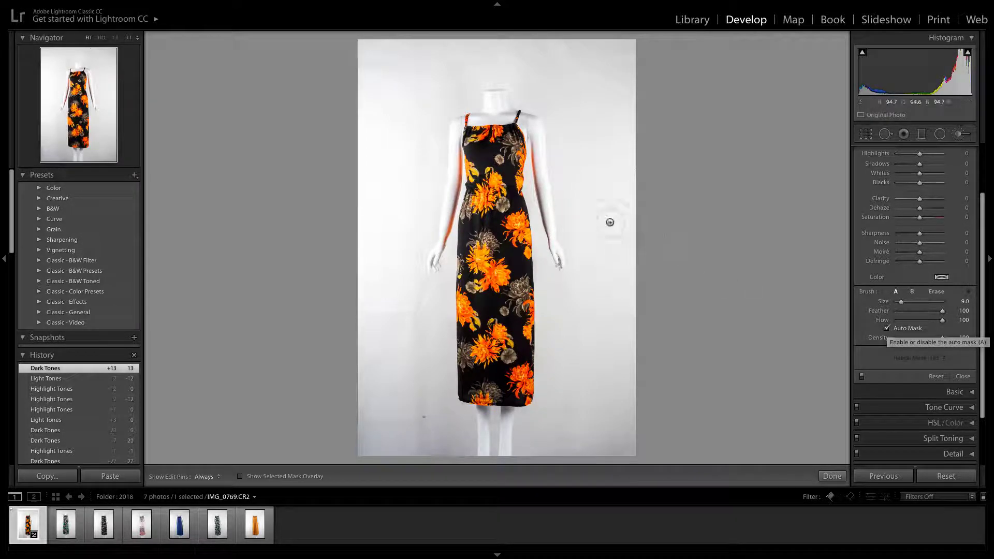
pyautogui.click(602, 214)
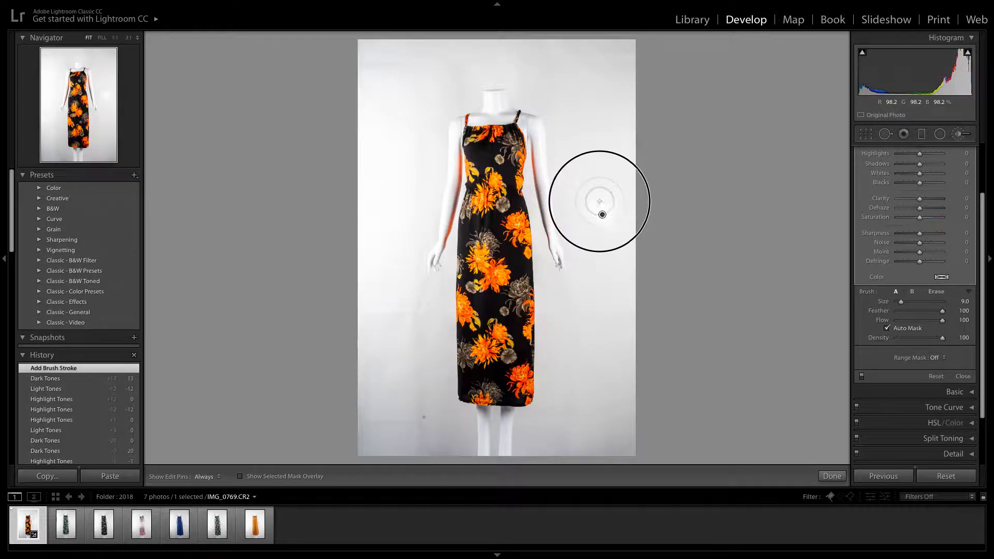
pyautogui.moveTo(599, 202)
pyautogui.mouseDown()
pyautogui.moveTo(614, 132)
pyautogui.moveTo(639, 146)
pyautogui.moveTo(635, 71)
pyautogui.moveTo(626, 259)
pyautogui.moveTo(553, 12)
pyautogui.moveTo(569, 146)
pyautogui.moveTo(518, 71)
pyautogui.moveTo(514, 90)
pyautogui.moveTo(520, 60)
pyautogui.moveTo(414, 56)
pyautogui.moveTo(465, 49)
pyautogui.moveTo(357, 28)
pyautogui.moveTo(639, 45)
pyautogui.moveTo(318, 39)
pyautogui.moveTo(311, 98)
pyautogui.moveTo(375, 55)
pyautogui.moveTo(383, 79)
pyautogui.moveTo(452, 79)
pyautogui.moveTo(411, 104)
pyautogui.moveTo(395, 198)
pyautogui.moveTo(421, 167)
pyautogui.moveTo(390, 320)
pyautogui.moveTo(395, 165)
pyautogui.moveTo(379, 177)
pyautogui.moveTo(375, 467)
pyautogui.moveTo(362, 437)
pyautogui.moveTo(360, 460)
pyautogui.moveTo(459, 459)
pyautogui.moveTo(439, 429)
pyautogui.moveTo(471, 423)
pyautogui.moveTo(426, 403)
pyautogui.moveTo(440, 285)
pyautogui.moveTo(415, 353)
pyautogui.moveTo(428, 428)
pyautogui.moveTo(429, 301)
pyautogui.moveTo(400, 461)
pyautogui.moveTo(450, 359)
pyautogui.moveTo(447, 310)
pyautogui.moveTo(447, 433)
pyautogui.moveTo(481, 422)
pyautogui.mouseUp()
pyautogui.press('h')
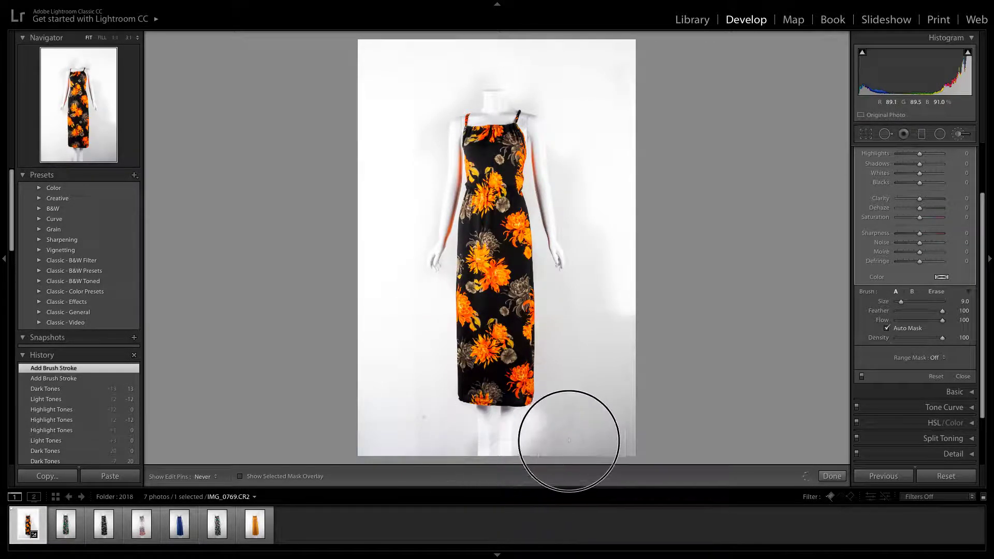
pyautogui.moveTo(549, 438)
pyautogui.mouseDown()
pyautogui.moveTo(544, 270)
pyautogui.moveTo(576, 369)
pyautogui.moveTo(580, 315)
pyautogui.moveTo(575, 436)
pyautogui.moveTo(617, 447)
pyautogui.moveTo(640, 260)
pyautogui.moveTo(618, 295)
pyautogui.moveTo(597, 300)
pyautogui.moveTo(575, 155)
pyautogui.moveTo(593, 52)
pyautogui.moveTo(615, 126)
pyautogui.moveTo(626, 65)
pyautogui.moveTo(540, 73)
pyautogui.moveTo(536, 89)
pyautogui.moveTo(488, 38)
pyautogui.moveTo(448, 73)
pyautogui.moveTo(461, 85)
pyautogui.moveTo(450, 89)
pyautogui.moveTo(417, 70)
pyautogui.moveTo(345, 57)
pyautogui.moveTo(379, 61)
pyautogui.moveTo(369, 99)
pyautogui.moveTo(409, 141)
pyautogui.moveTo(422, 96)
pyautogui.moveTo(377, 250)
pyautogui.mouseUp()
pyautogui.moveTo(371, 373); pyautogui.dragTo(395, 294)
# Try brushing along both mannequin arms with the brush reduced to size 2.0, and undo the strokes
pyautogui.scroll(-1, 425, 272)
pyautogui.scroll(-6, 423, 228)
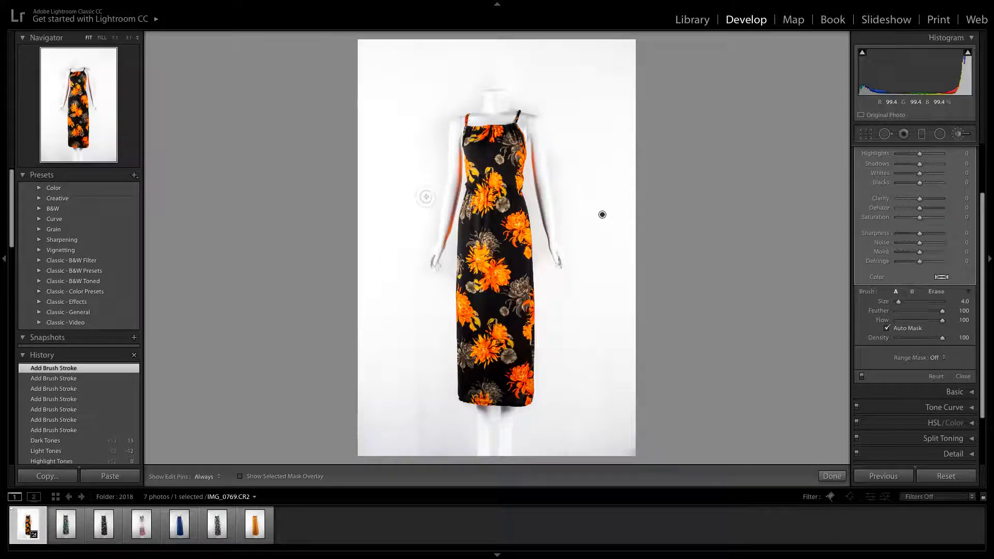
pyautogui.scroll(1, 438, 188)
pyautogui.scroll(-1, 460, 159)
pyautogui.moveTo(460, 155); pyautogui.dragTo(439, 267)
pyautogui.moveTo(535, 150)
pyautogui.mouseDown()
pyautogui.moveTo(560, 279)
pyautogui.moveTo(538, 136)
pyautogui.moveTo(558, 212)
pyautogui.mouseUp()
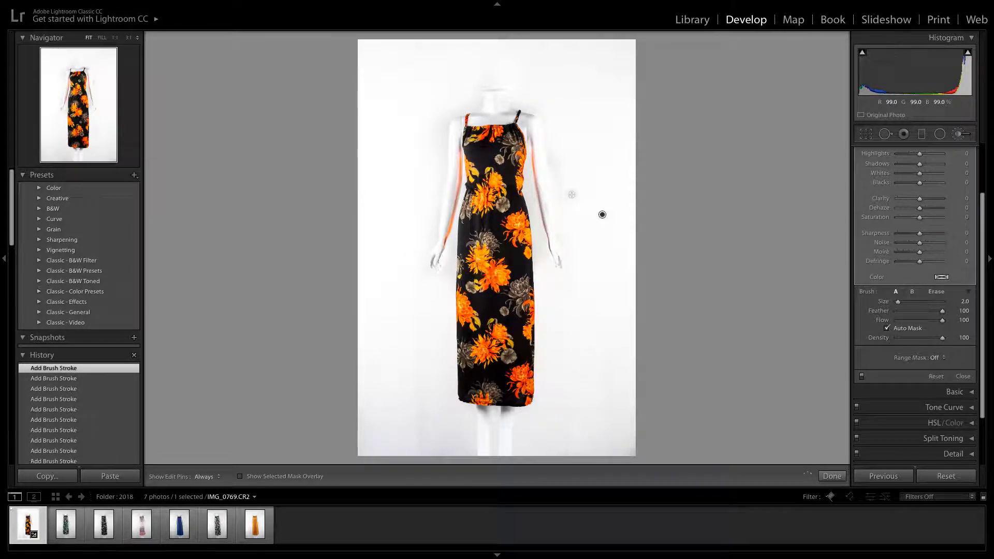
pyautogui.hotkey('ctrl', 'z')
pyautogui.press('alt')
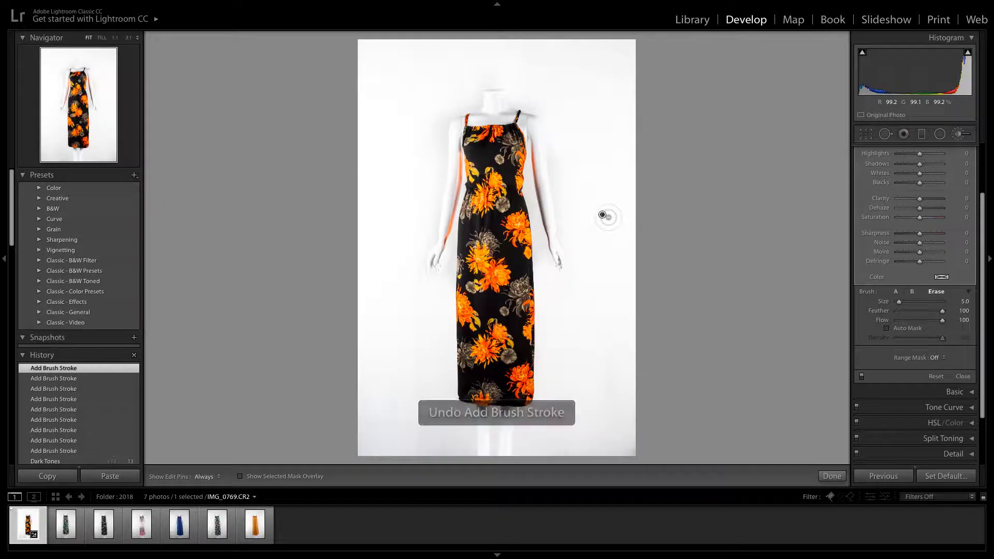
pyautogui.hotkey('ctrl', 'z')
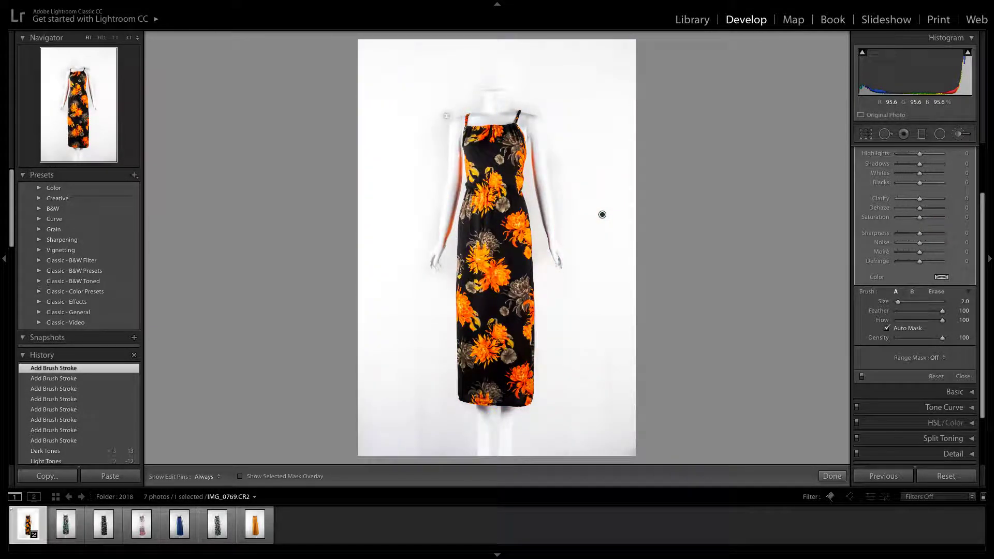
# Brush over the remaining grey background beside the left arm and lower left of the dress, enlarging the brush to size 8.0
pyautogui.press('alt')
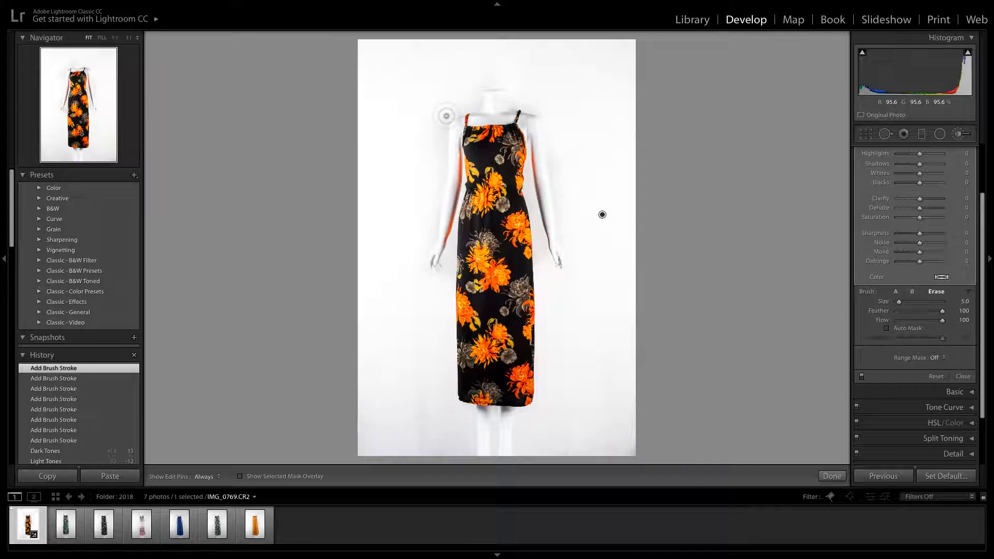
pyautogui.press('h')
pyautogui.moveTo(443, 156); pyautogui.dragTo(445, 173)
pyautogui.scroll(6, 433, 166)
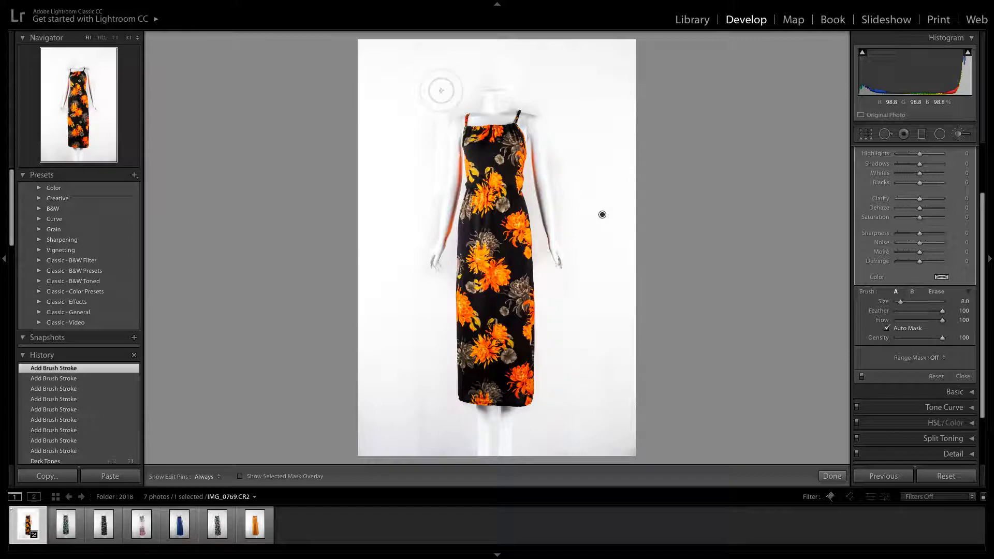
pyautogui.press('h')
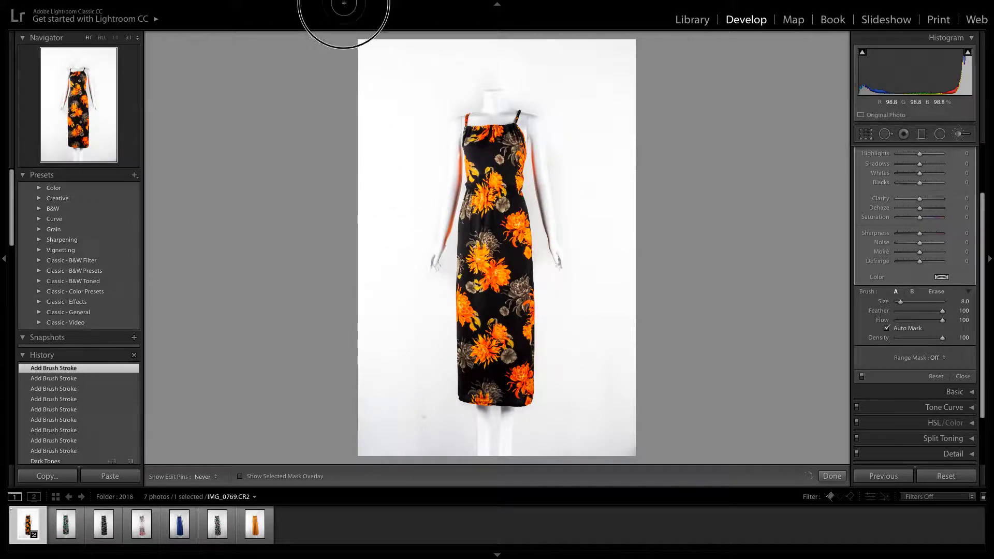
pyautogui.moveTo(397, 328); pyautogui.dragTo(415, 396)
pyautogui.press('h')
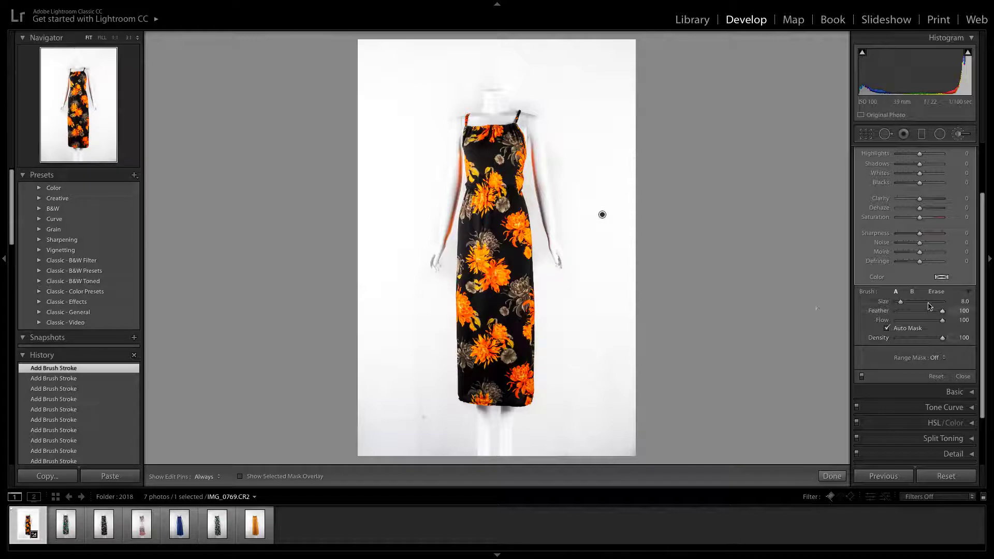
pyautogui.scroll(2, 943, 237)
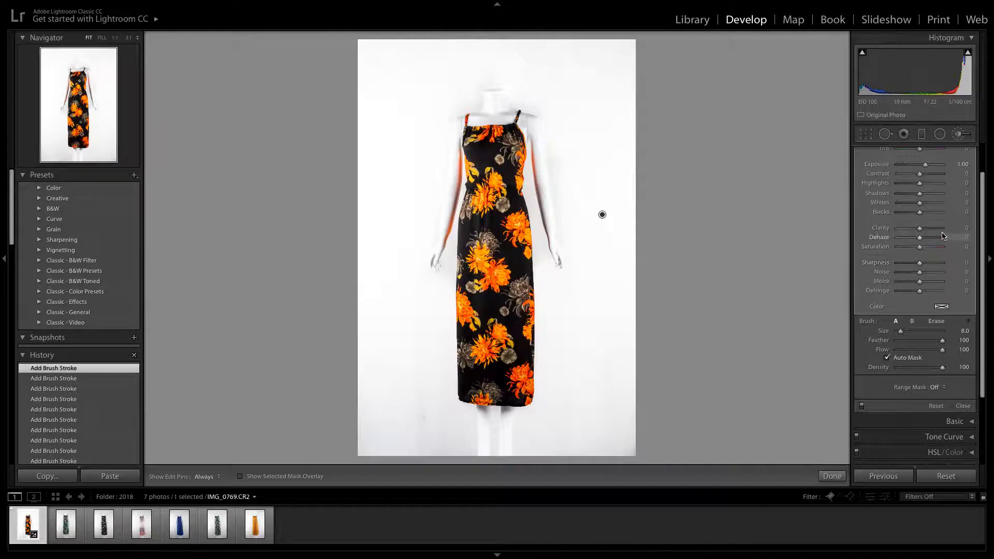
pyautogui.scroll(3, 942, 236)
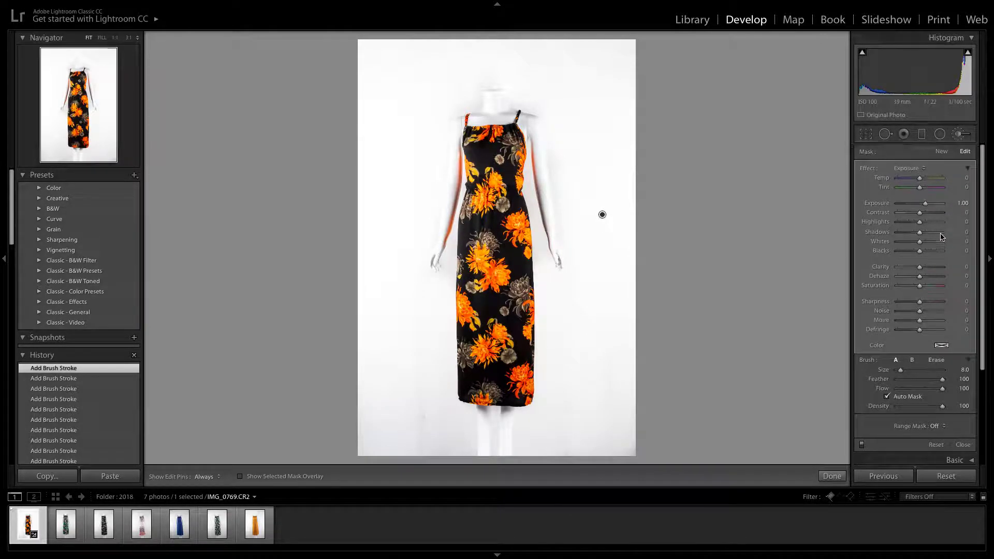
# Set the background brush mask to Exposure 0.70, Contrast −23 and Shadows 26, and close the brush
pyautogui.moveTo(924, 206); pyautogui.dragTo(921, 207)
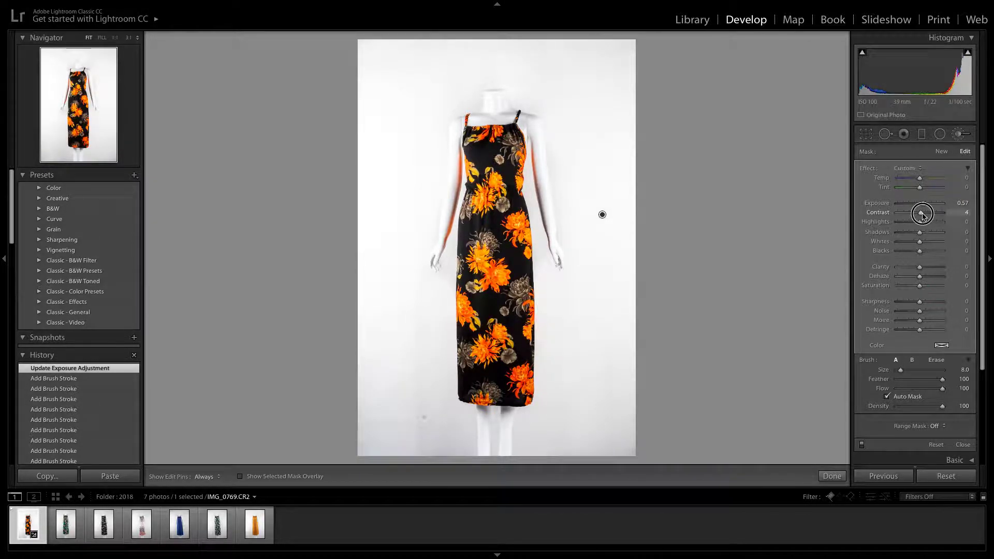
pyautogui.moveTo(923, 214); pyautogui.dragTo(926, 235)
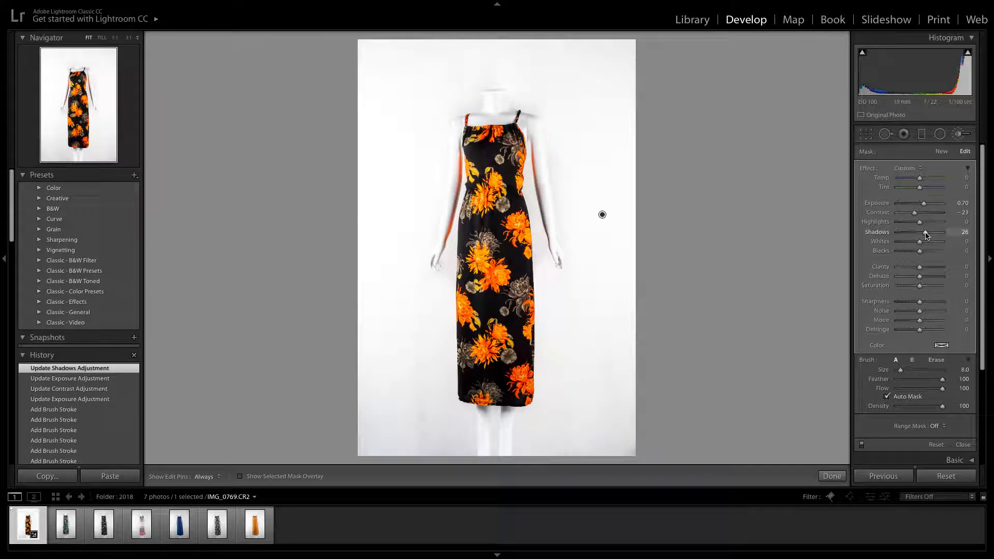
pyautogui.click(968, 170)
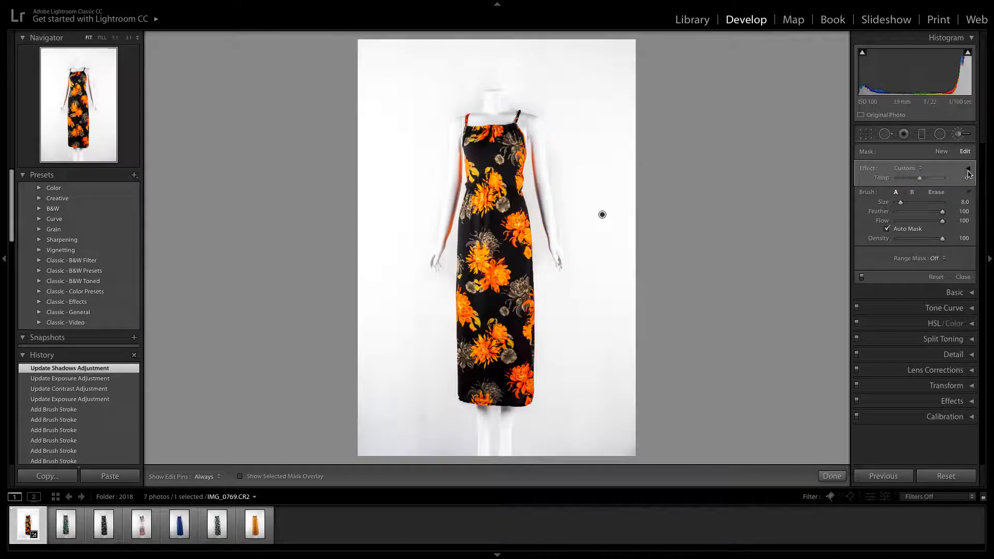
pyautogui.click(969, 171)
pyautogui.click(959, 136)
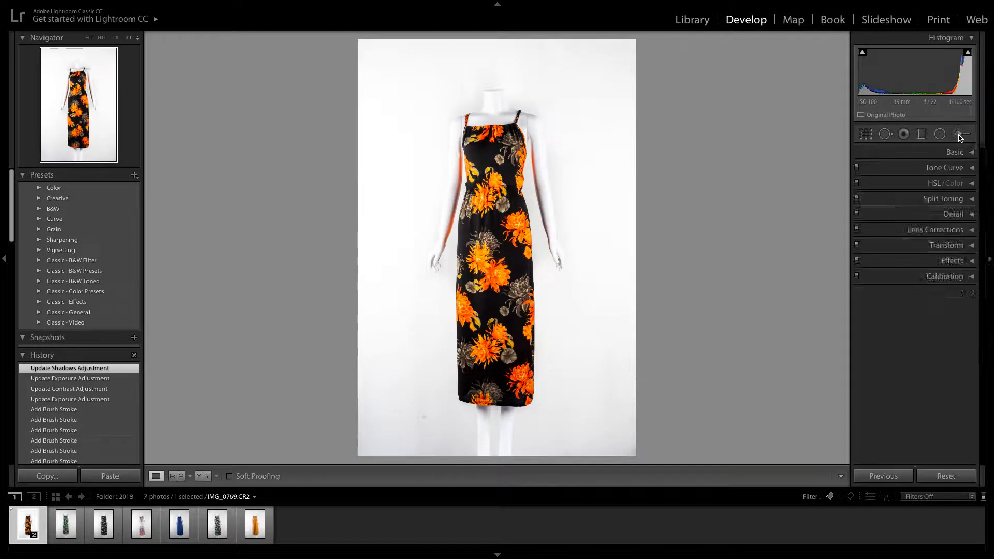
# Set the photo's overall Basic Exposure to 0.00
pyautogui.click(962, 152)
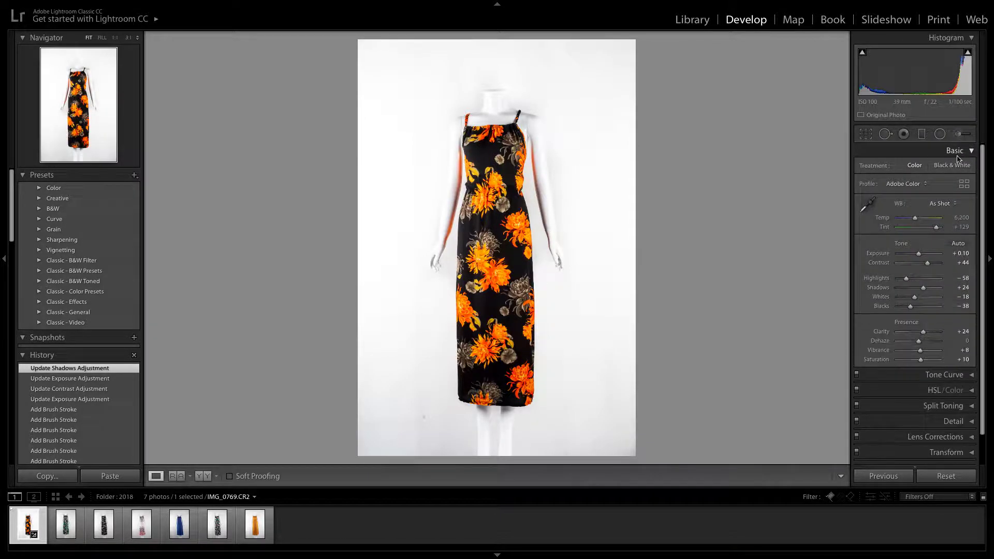
pyautogui.moveTo(918, 254); pyautogui.dragTo(919, 256)
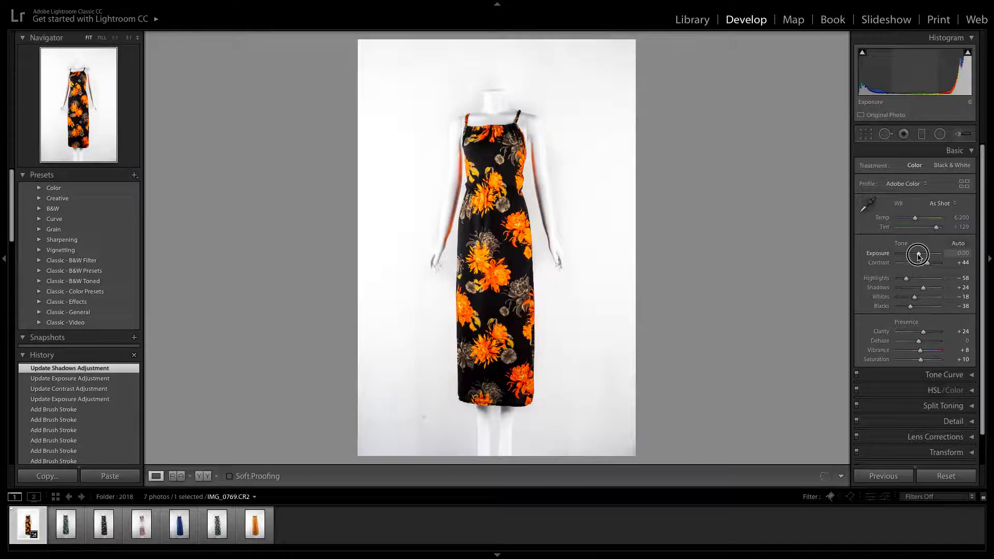
pyautogui.moveTo(918, 256); pyautogui.dragTo(918, 256)
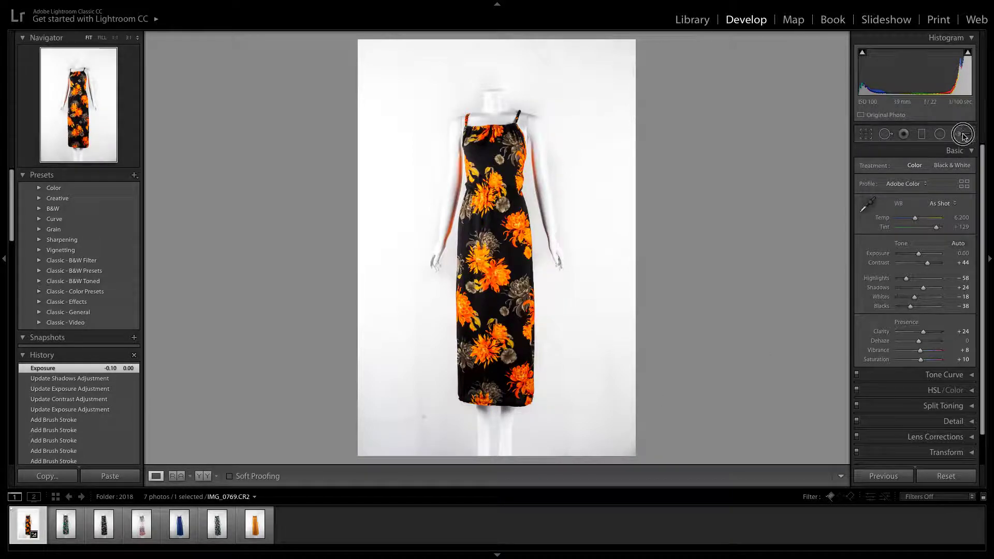
# Paint a new Adjustment Brush mask with Exposure 1.00 over the background at the lower left and along the right edge
pyautogui.click(963, 134)
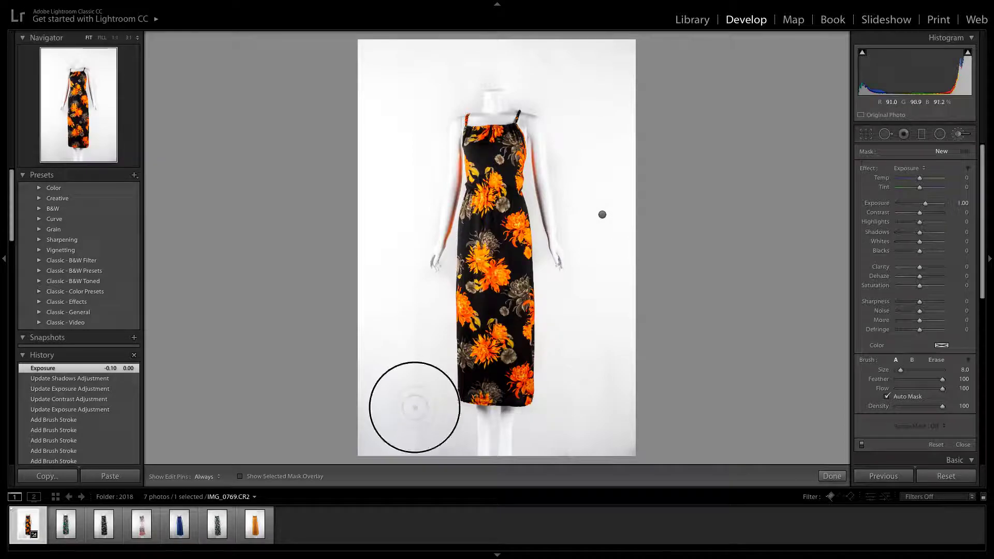
pyautogui.press('h')
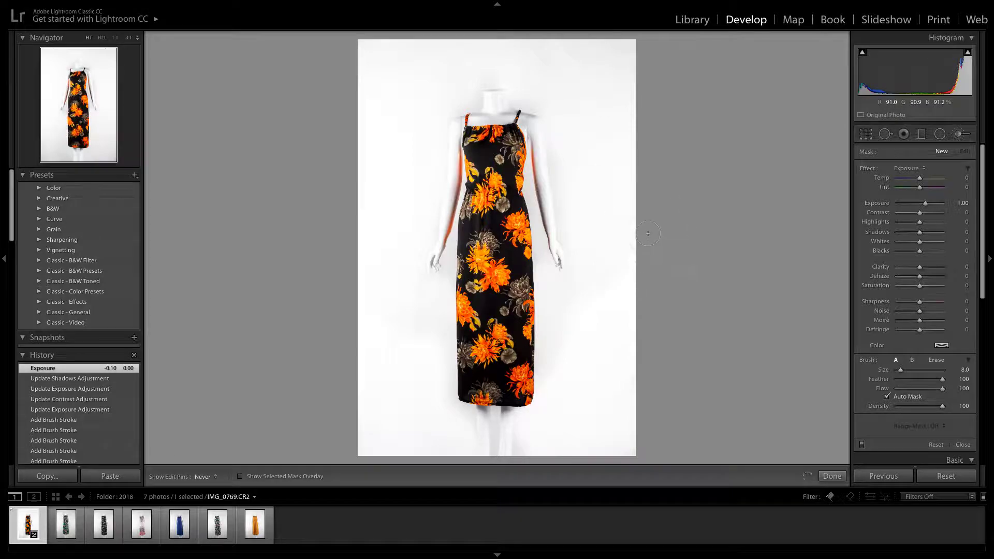
pyautogui.moveTo(647, 233); pyautogui.dragTo(644, 227)
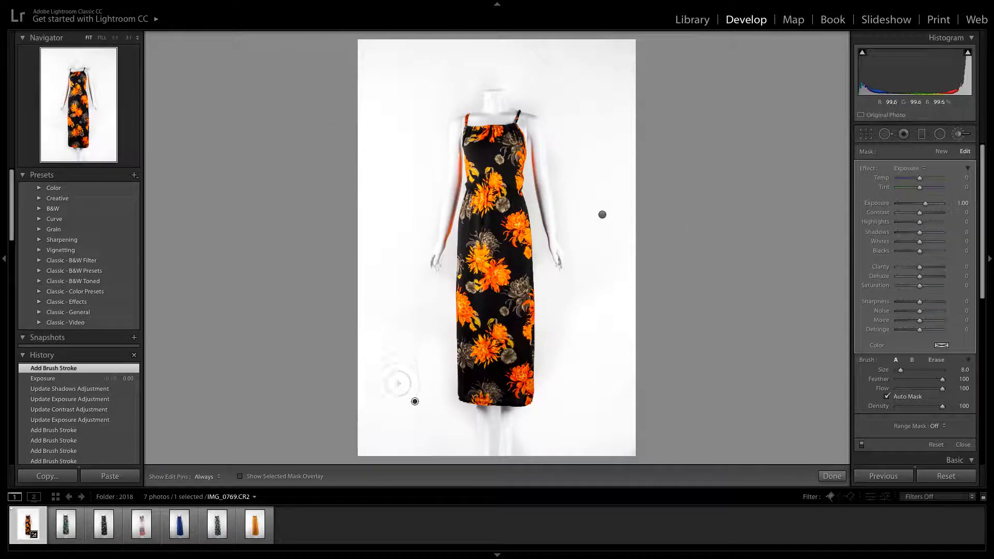
# Clone out the spot on the background left of the dress hem with Spot Removal, and inspect the neckline up close
pyautogui.click(885, 135)
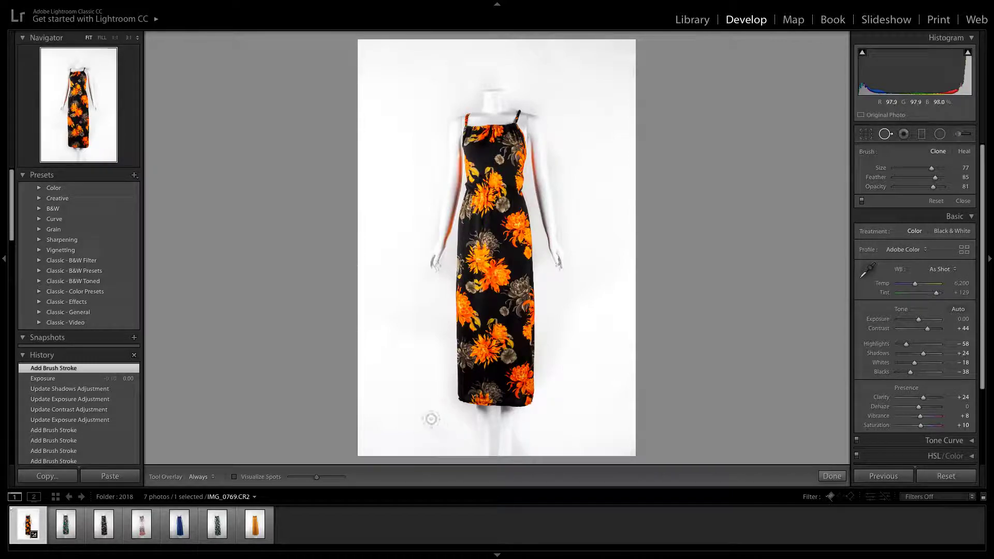
pyautogui.moveTo(420, 399); pyautogui.dragTo(421, 395)
pyautogui.click(421, 394)
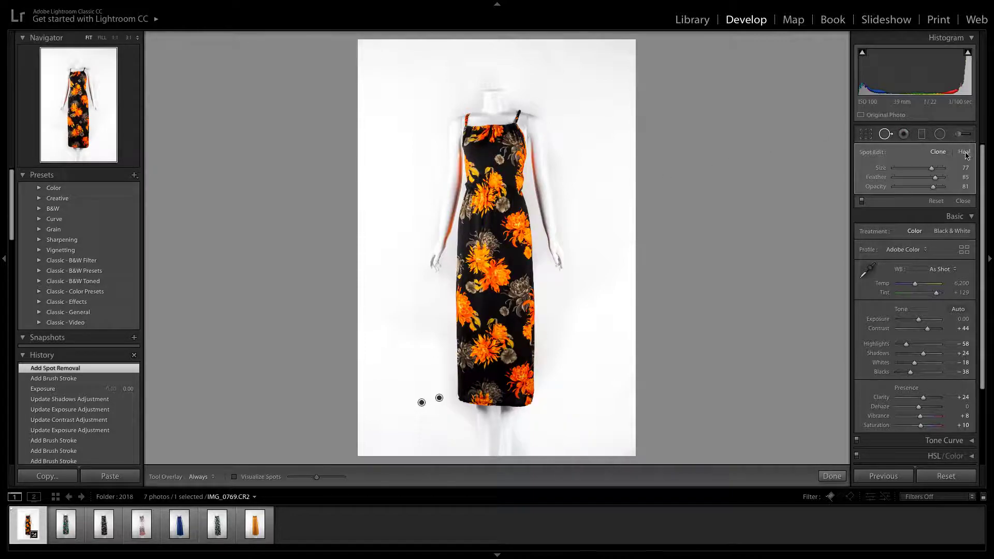
pyautogui.click(886, 135)
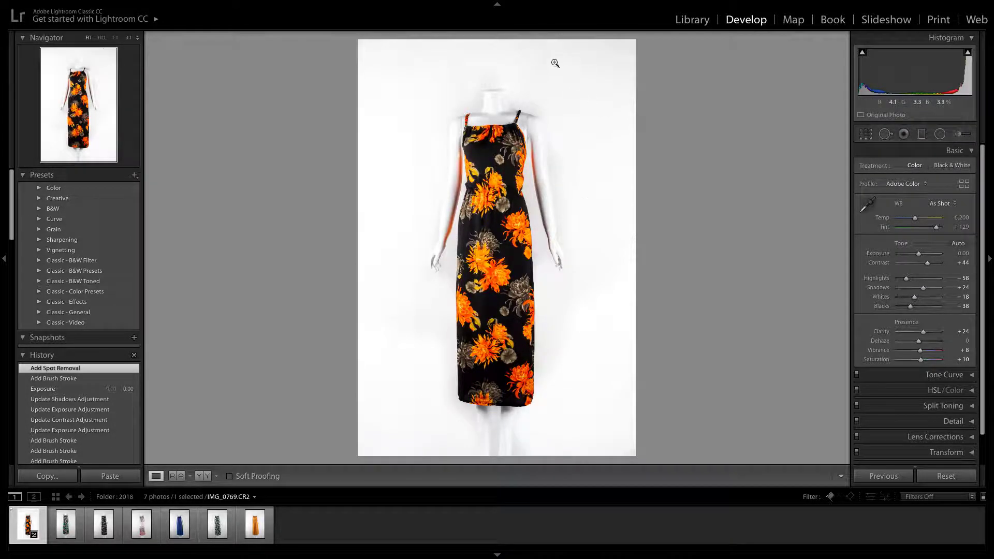
pyautogui.click(507, 116)
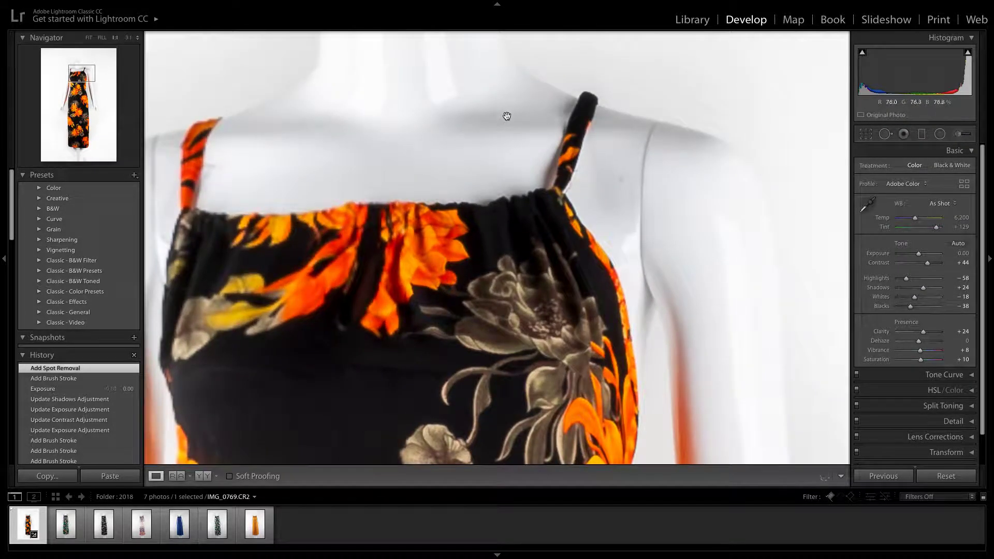
pyautogui.click(507, 118)
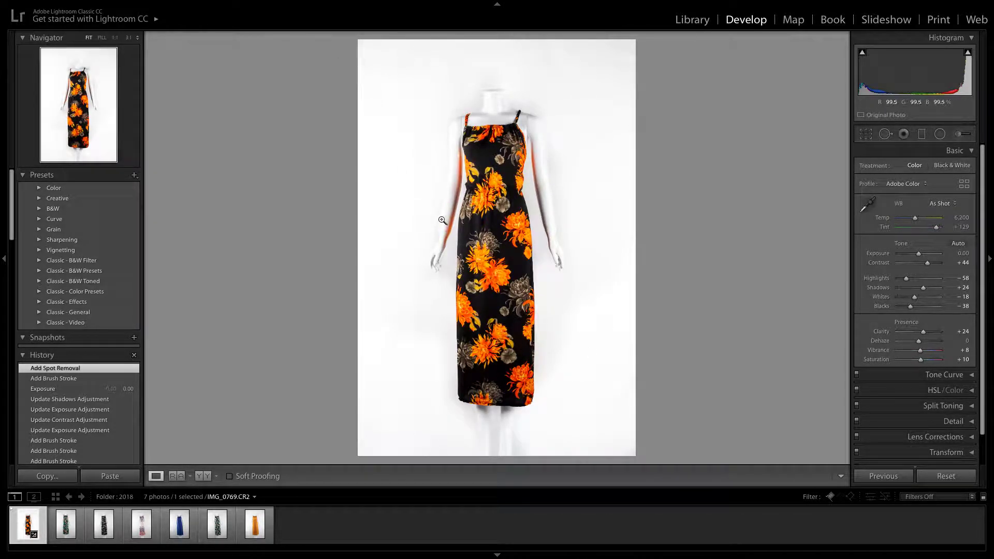
# Crop the photo slightly tighter with the original aspect ratio locked, reposition the dress within the frame, and apply the crop
pyautogui.click(867, 137)
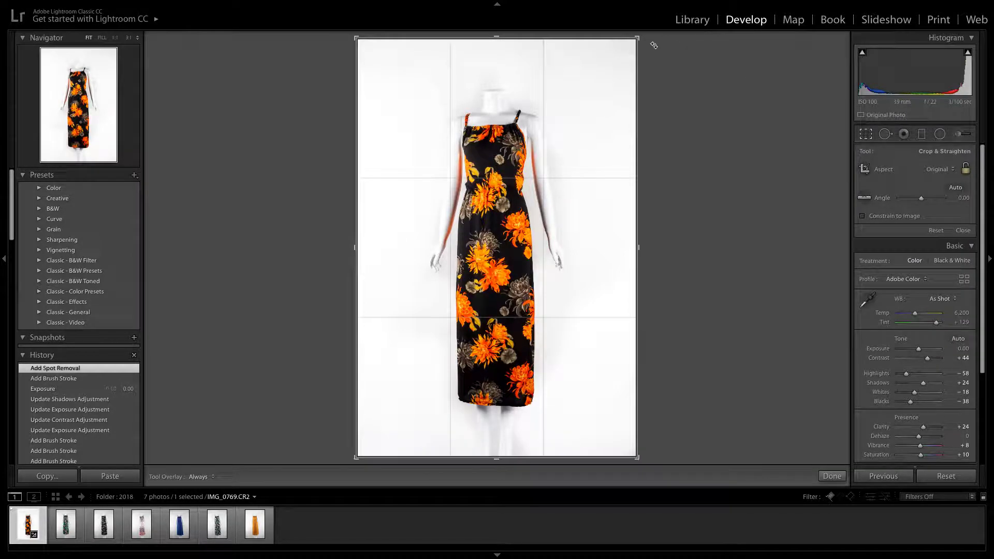
pyautogui.moveTo(639, 37)
pyautogui.mouseDown()
pyautogui.moveTo(632, 44)
pyautogui.moveTo(648, 30)
pyautogui.mouseUp()
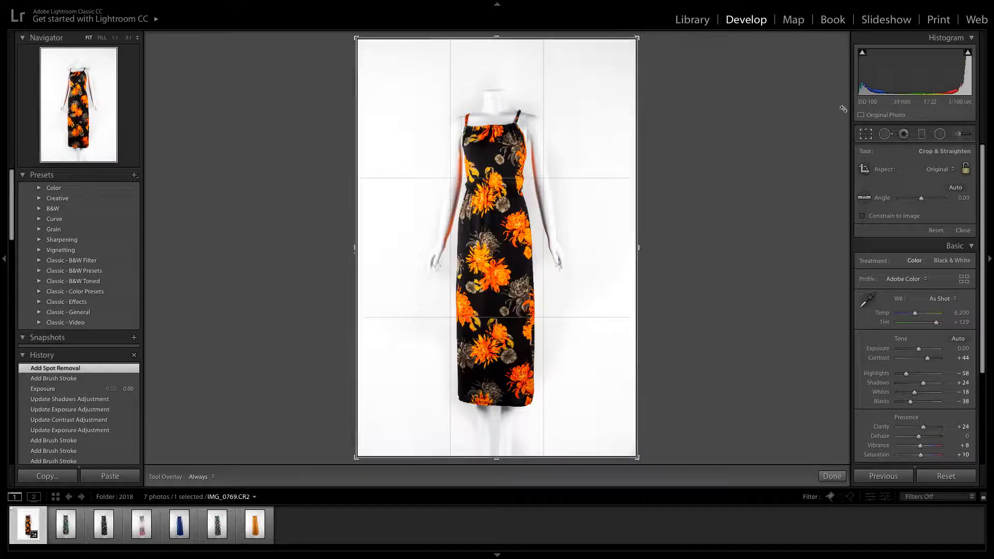
pyautogui.click(965, 169)
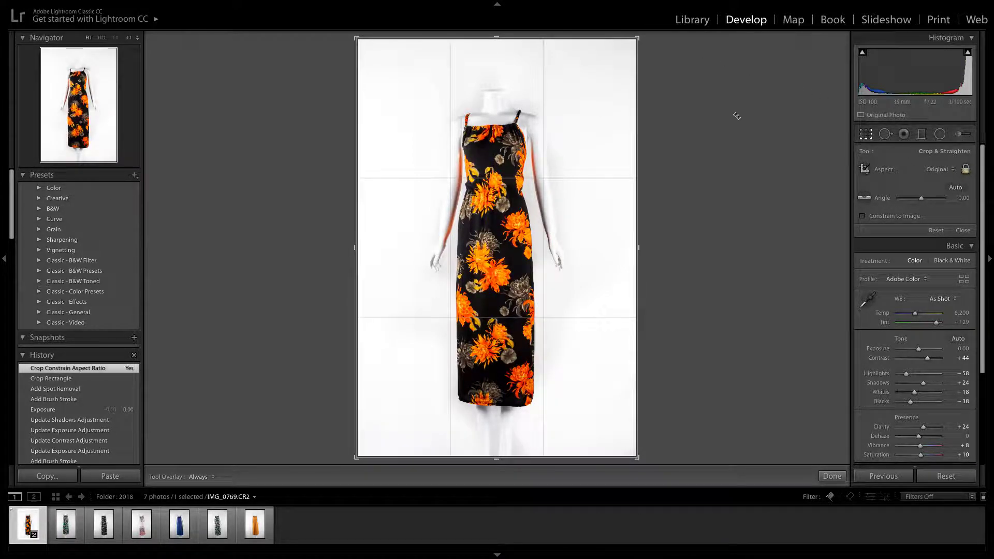
pyautogui.moveTo(640, 42); pyautogui.dragTo(633, 48)
pyautogui.moveTo(556, 114); pyautogui.dragTo(544, 116)
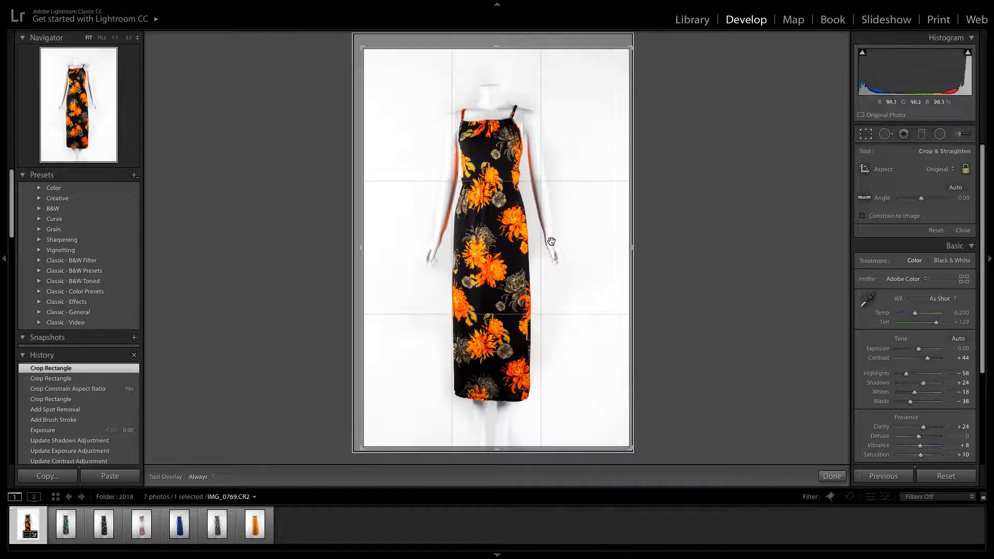
pyautogui.press('Return')
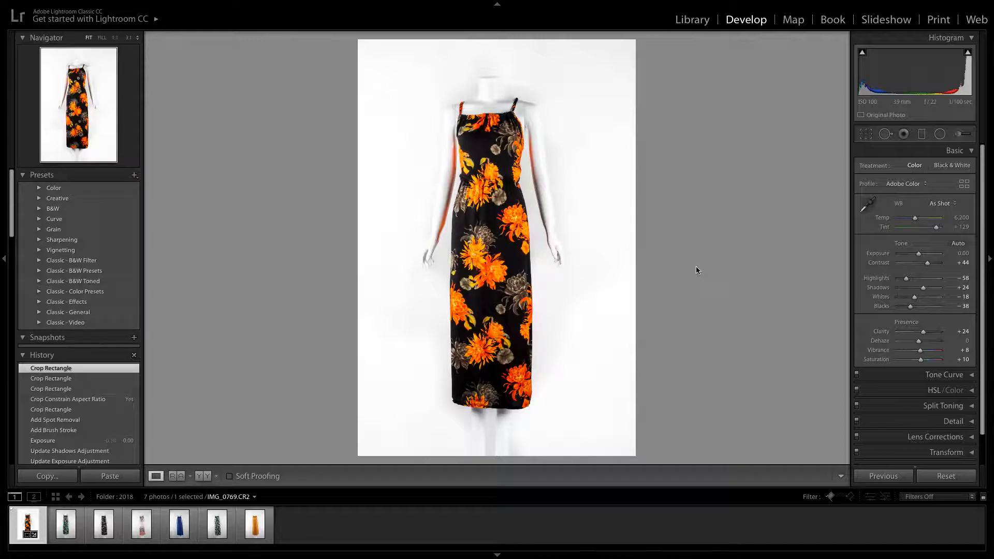
# Delete the extra brush adjustment whose pin sits left of the dress hem
pyautogui.click(962, 136)
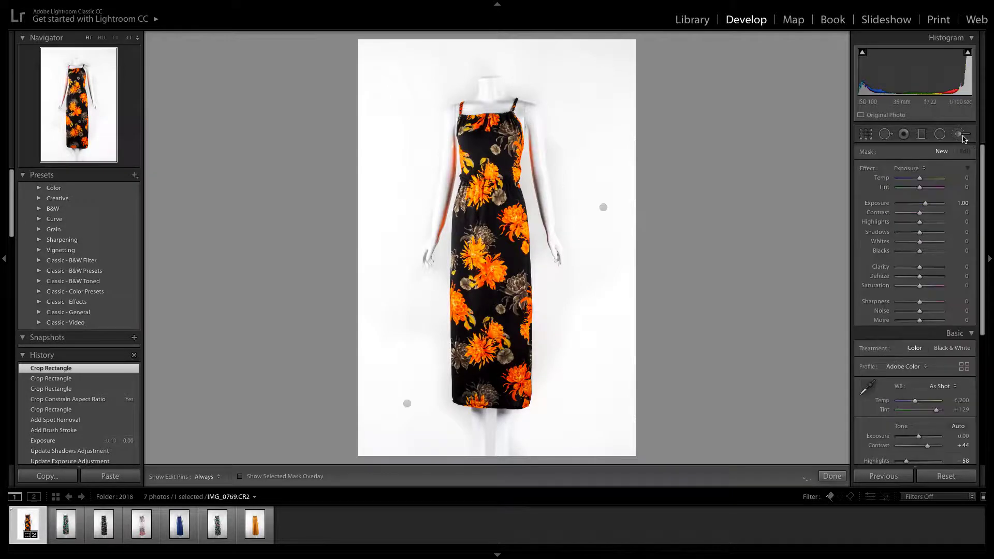
pyautogui.click(407, 403)
pyautogui.press('Delete')
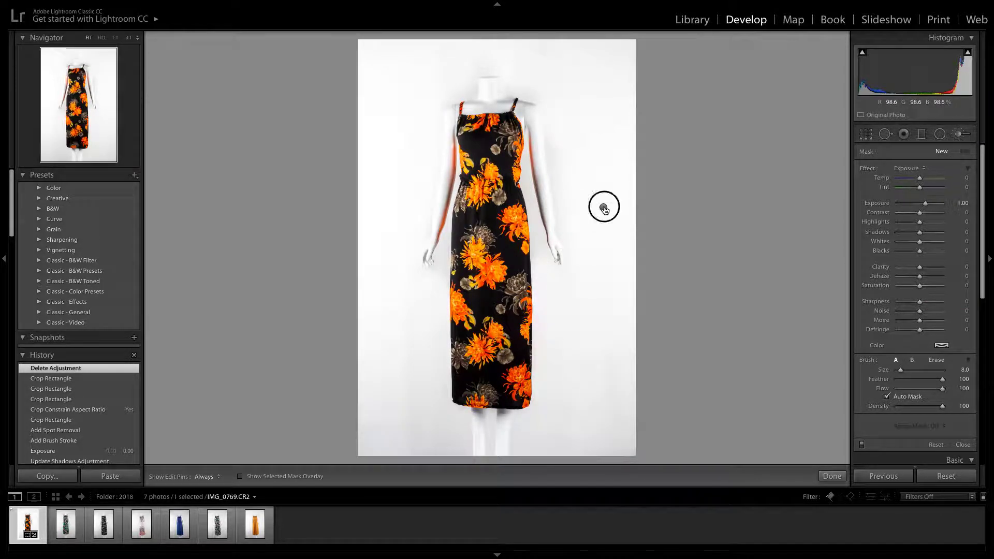
# Select the original background brush mask and extend it over the upper left corner of the background
pyautogui.click(603, 208)
pyautogui.moveTo(605, 209); pyautogui.dragTo(606, 209)
pyautogui.click(606, 209)
pyautogui.press('h')
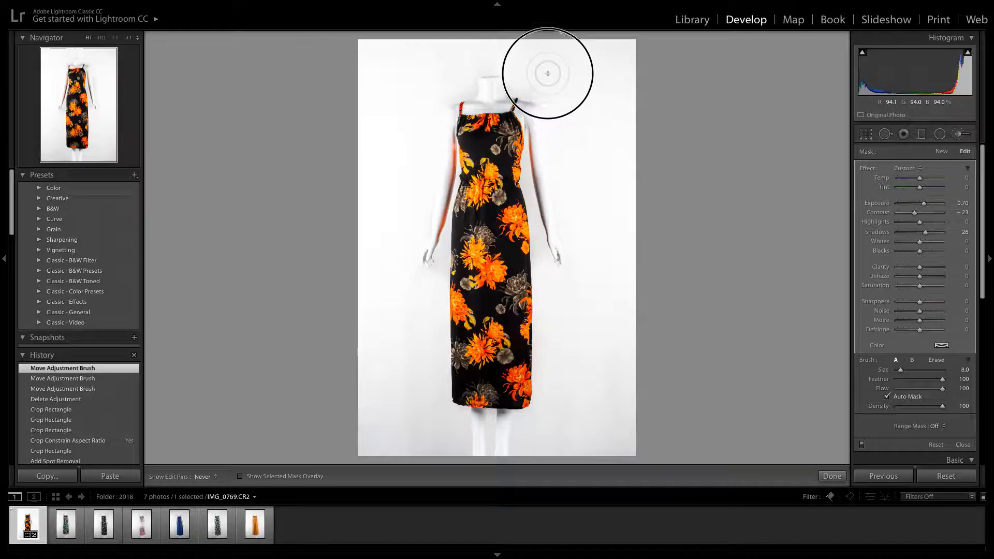
pyautogui.moveTo(367, 53)
pyautogui.mouseDown()
pyautogui.moveTo(372, 46)
pyautogui.moveTo(367, 92)
pyautogui.mouseUp()
pyautogui.press('h')
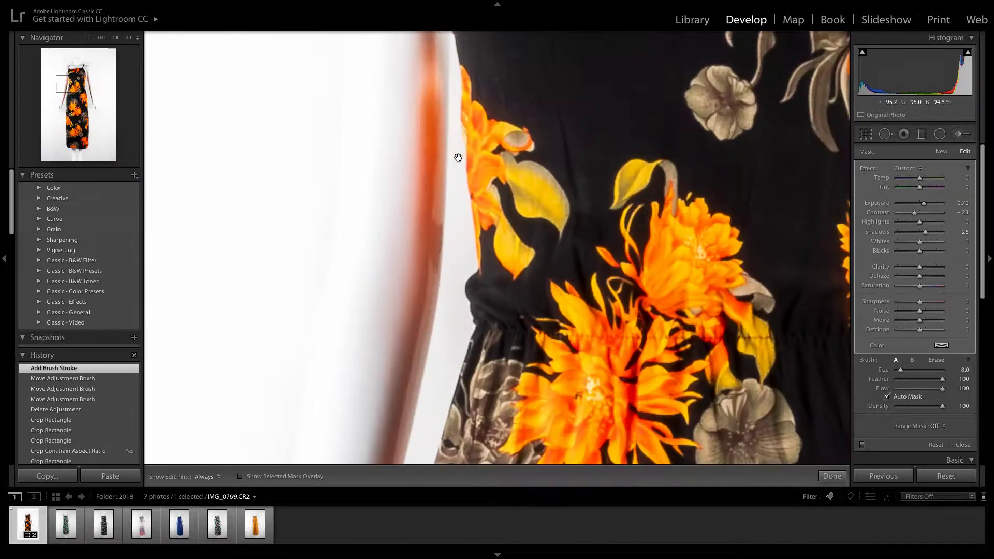
# Inspect the left arm up close, and brush a new Exposure 1.00 mask around both arms and the upper left background
pyautogui.click(457, 155)
pyautogui.click(506, 334)
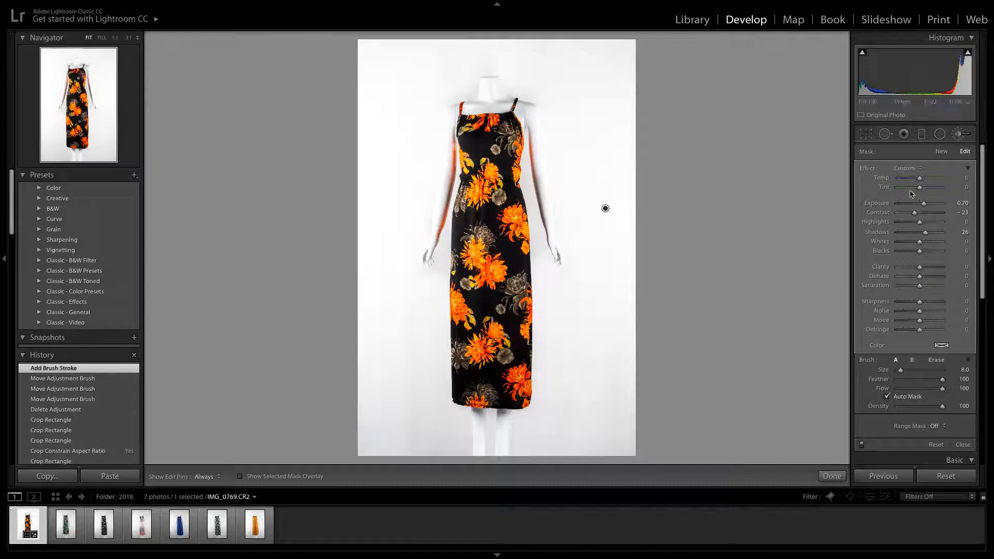
pyautogui.click(959, 135)
pyautogui.click(959, 135)
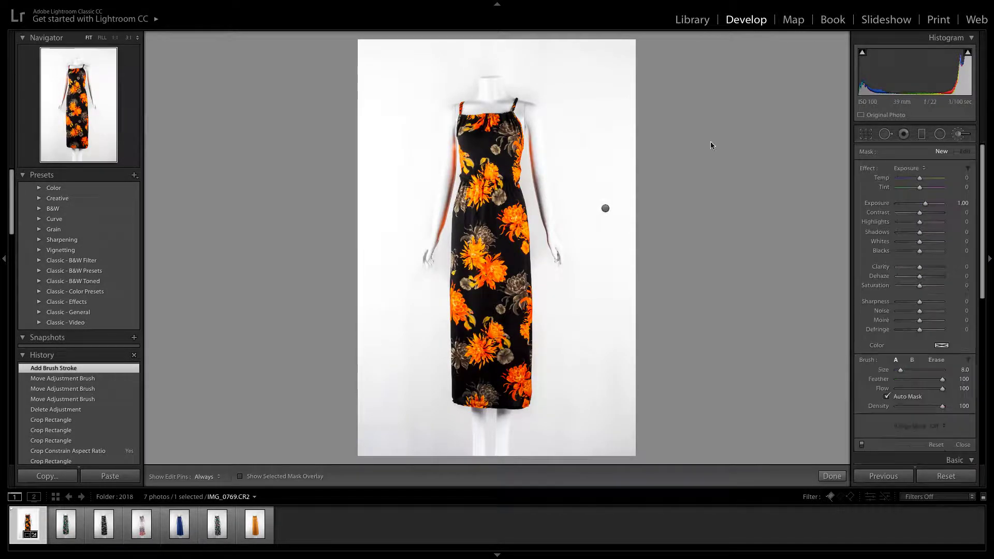
pyautogui.press('h')
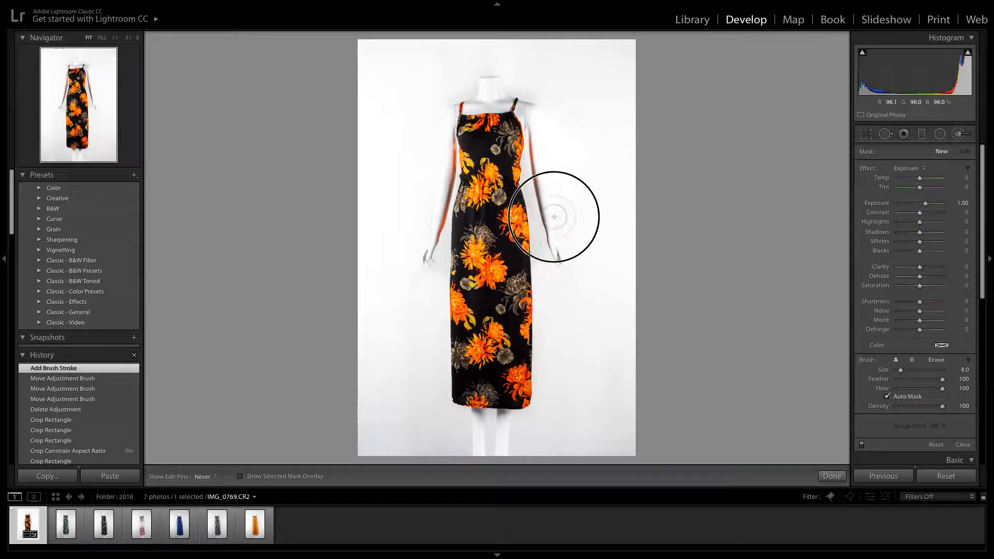
pyautogui.moveTo(553, 313); pyautogui.dragTo(422, 220)
pyautogui.moveTo(435, 73)
pyautogui.mouseDown()
pyautogui.moveTo(395, 85)
pyautogui.moveTo(409, 102)
pyautogui.mouseUp()
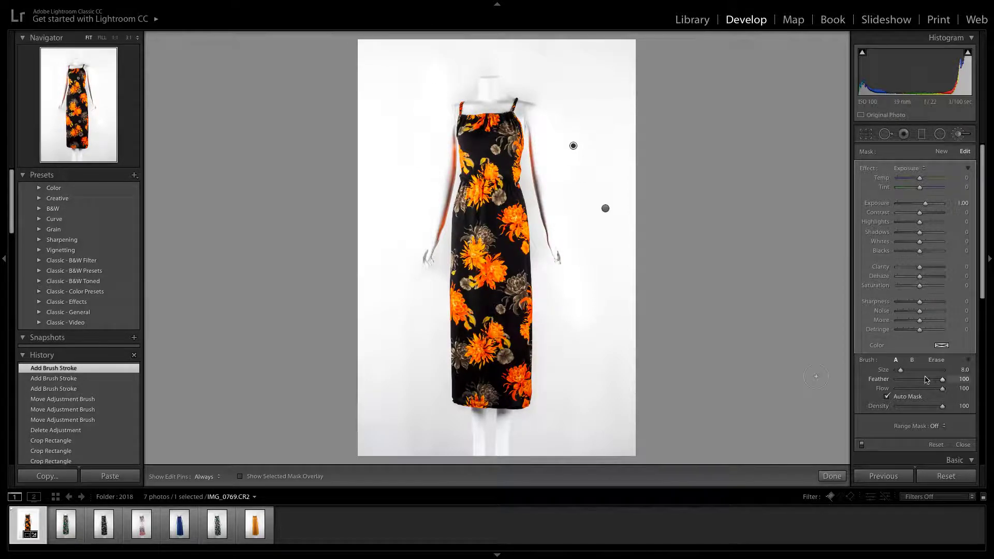
# Erase the new brush mask from both mannequin arms with an eraser of size 5.0
pyautogui.press('alt')
pyautogui.press('h')
pyautogui.moveTo(552, 212); pyautogui.dragTo(539, 105)
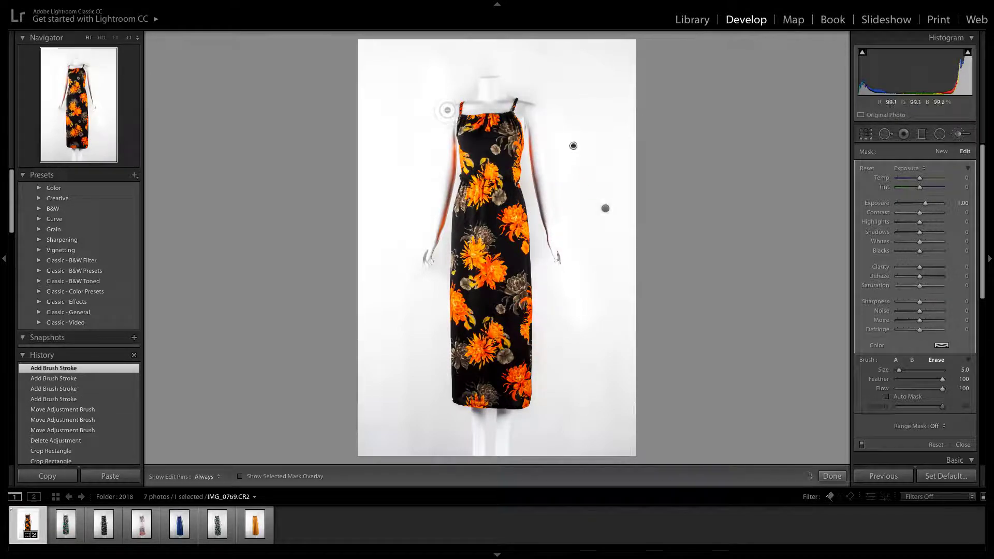
pyautogui.moveTo(441, 145)
pyautogui.mouseDown()
pyautogui.moveTo(444, 175)
pyautogui.moveTo(448, 112)
pyautogui.mouseUp()
pyautogui.moveTo(442, 192); pyautogui.dragTo(422, 254)
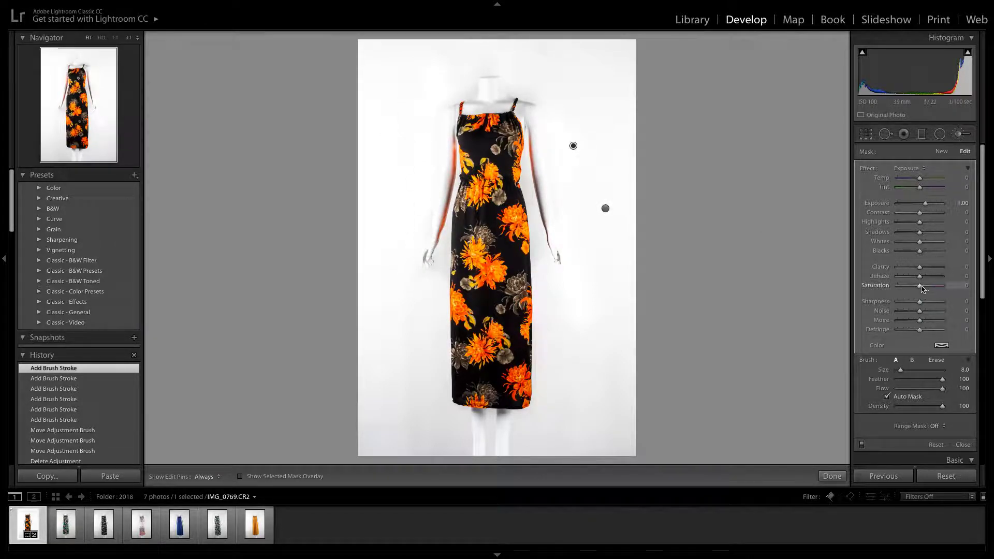
# Try lowering the new brush mask's Saturation to about −63, and delete that adjustment
pyautogui.moveTo(920, 288)
pyautogui.mouseDown()
pyautogui.moveTo(880, 288)
pyautogui.moveTo(907, 291)
pyautogui.mouseUp()
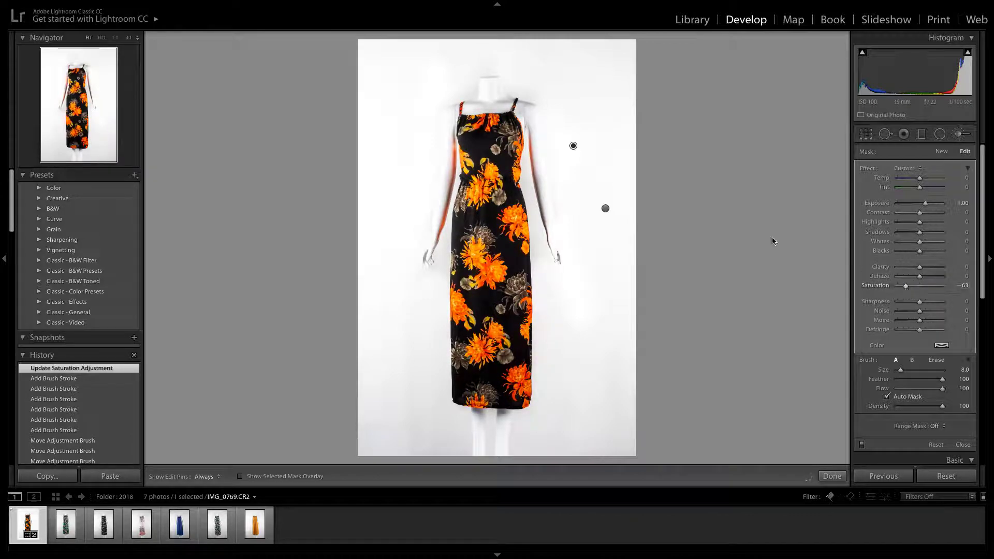
pyautogui.click(572, 147)
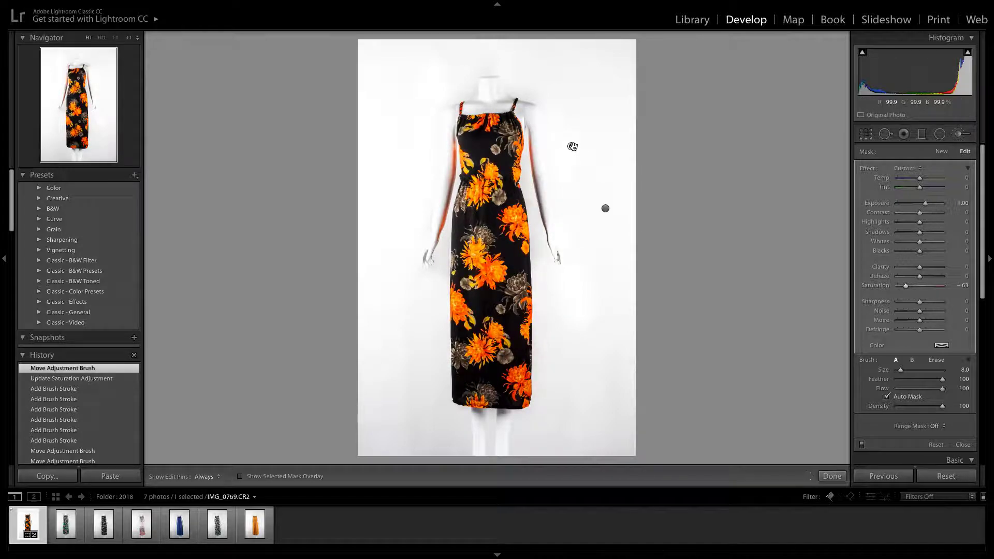
pyautogui.press('Delete')
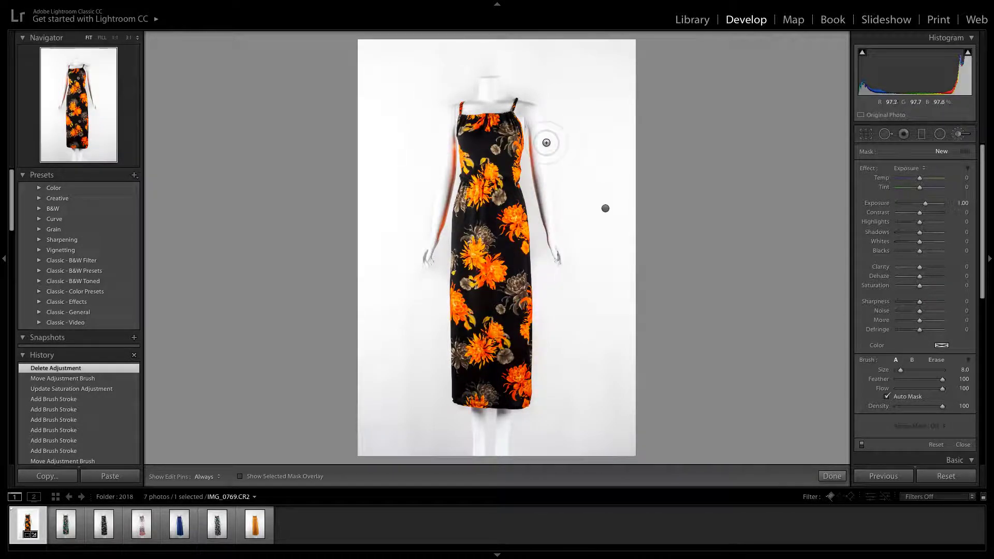
# Brush another Exposure 1.00 mask at size 8.0 over the background beside both arms and up to the left shoulder
pyautogui.press('h')
pyautogui.moveTo(563, 241); pyautogui.dragTo(575, 291)
pyautogui.moveTo(421, 245); pyautogui.dragTo(433, 82)
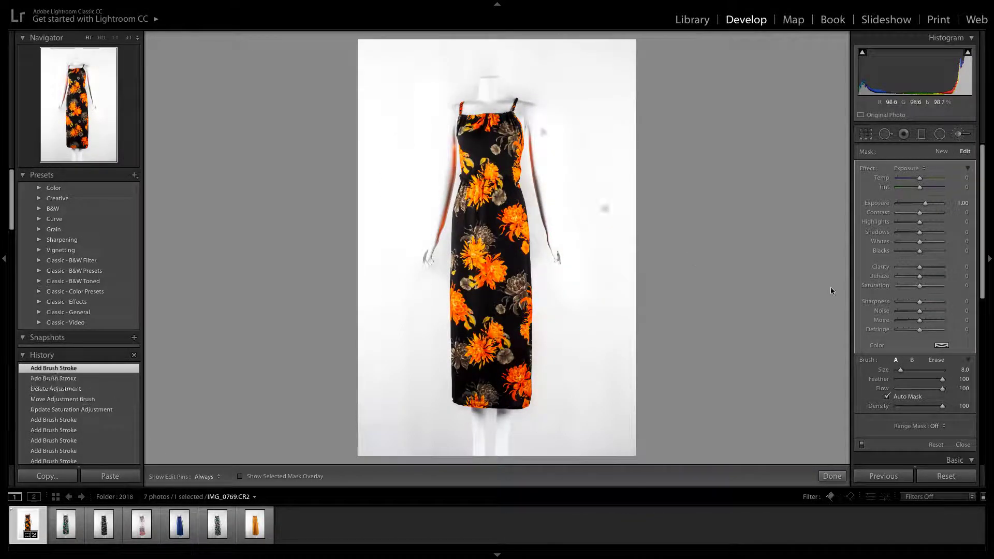
# Try lowering the newest brush mask's Exposure to about 0.50, and delete that adjustment
pyautogui.click(926, 204)
pyautogui.moveTo(927, 206); pyautogui.dragTo(922, 207)
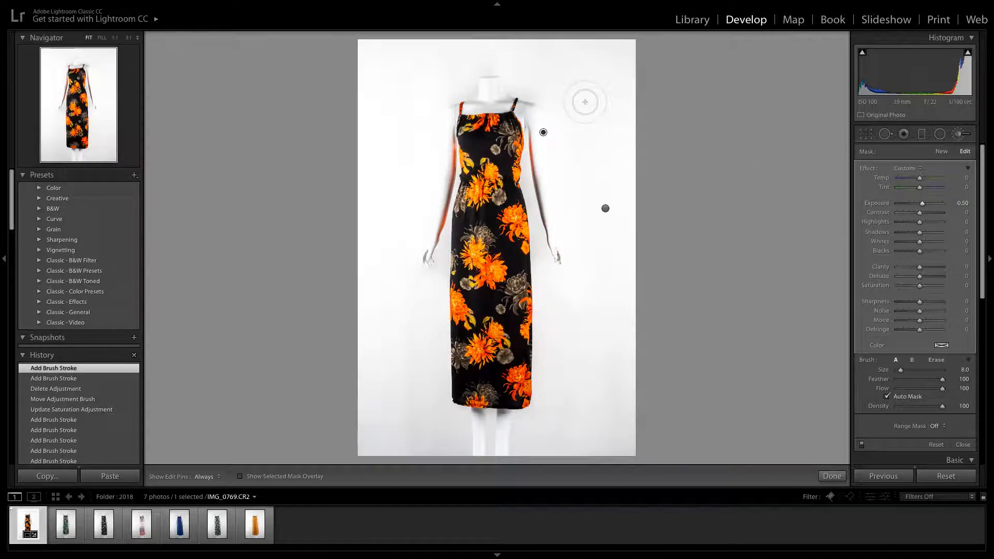
pyautogui.moveTo(543, 132); pyautogui.dragTo(545, 133)
pyautogui.press('Delete')
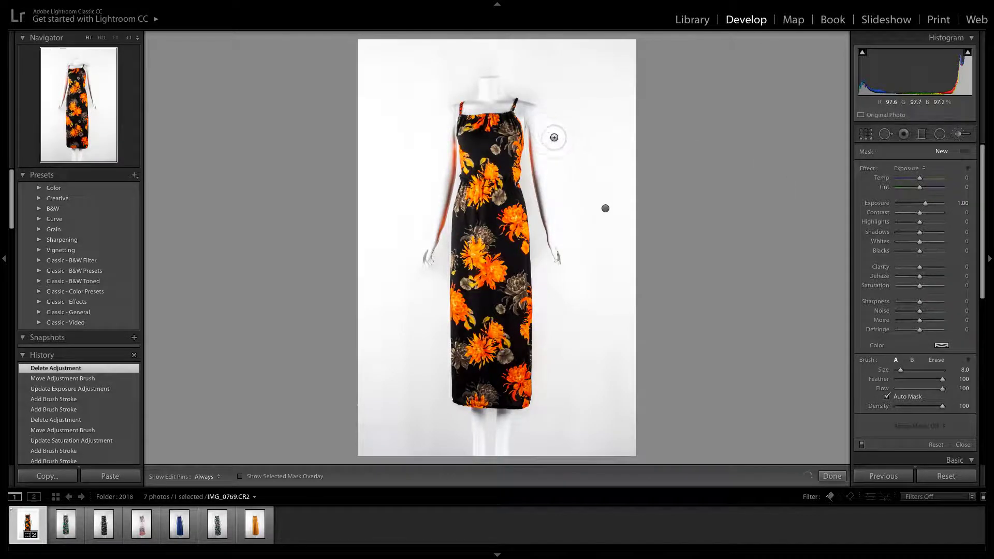
# Select the original background brush mask and lower its Saturation to about −98
pyautogui.click(605, 208)
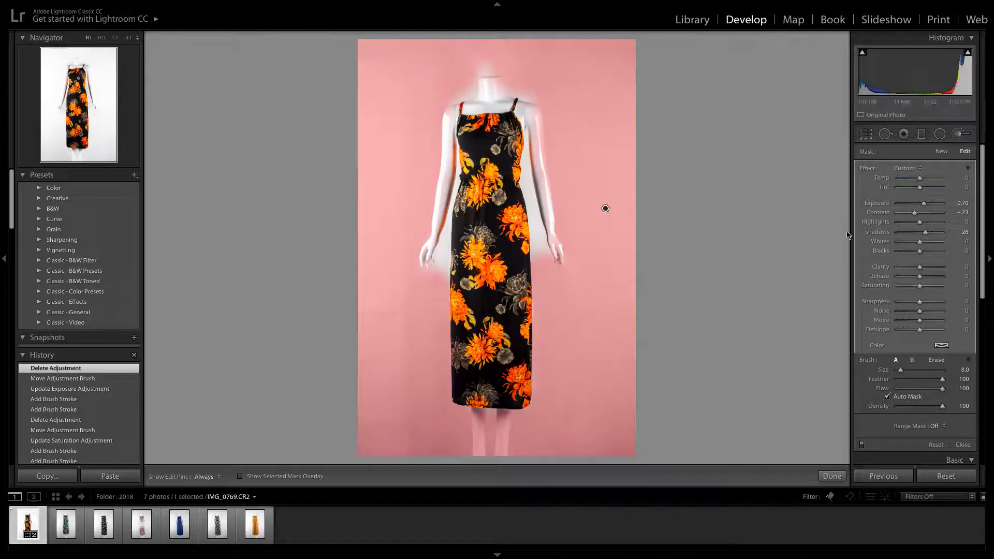
pyautogui.click(605, 208)
pyautogui.click(604, 208)
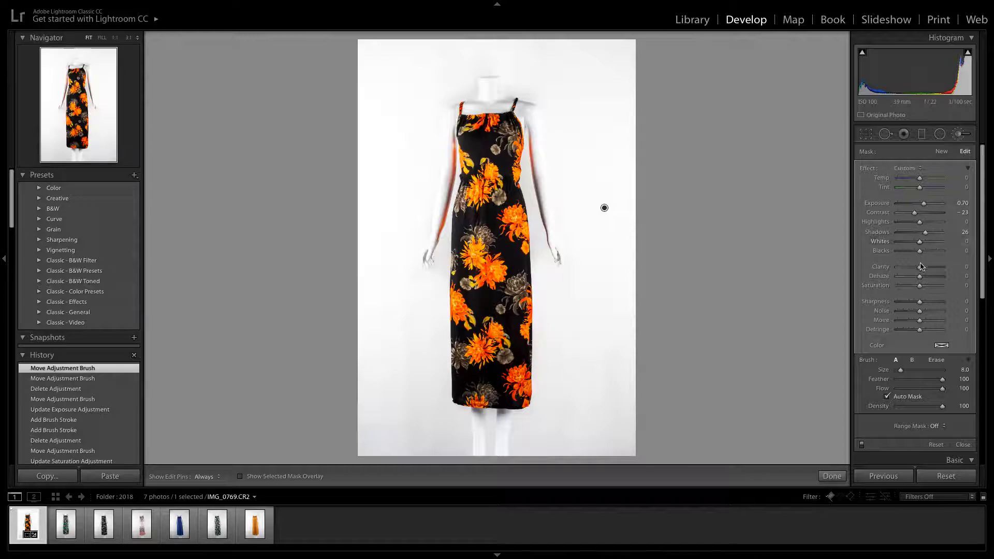
pyautogui.click(920, 286)
pyautogui.moveTo(919, 287); pyautogui.dragTo(895, 287)
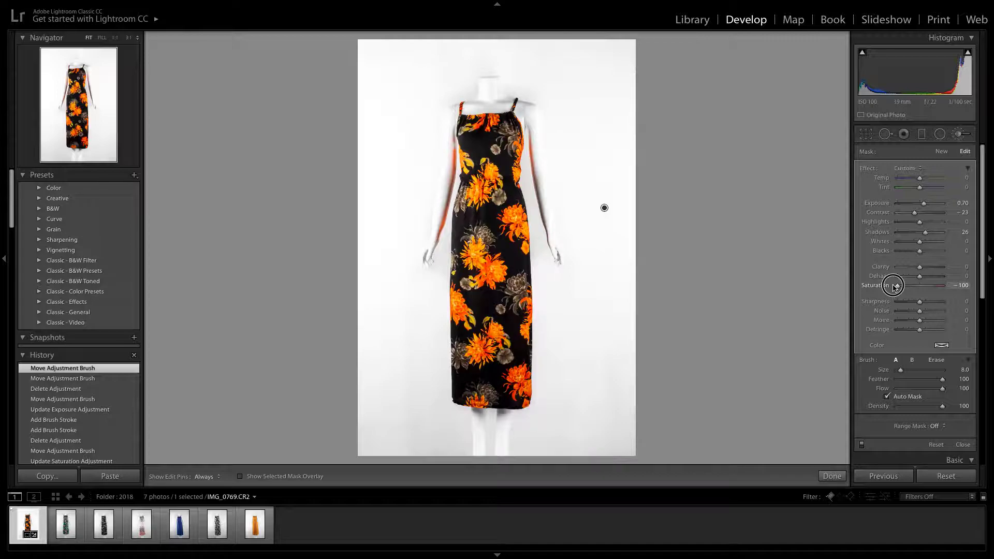
pyautogui.moveTo(894, 287); pyautogui.dragTo(898, 288)
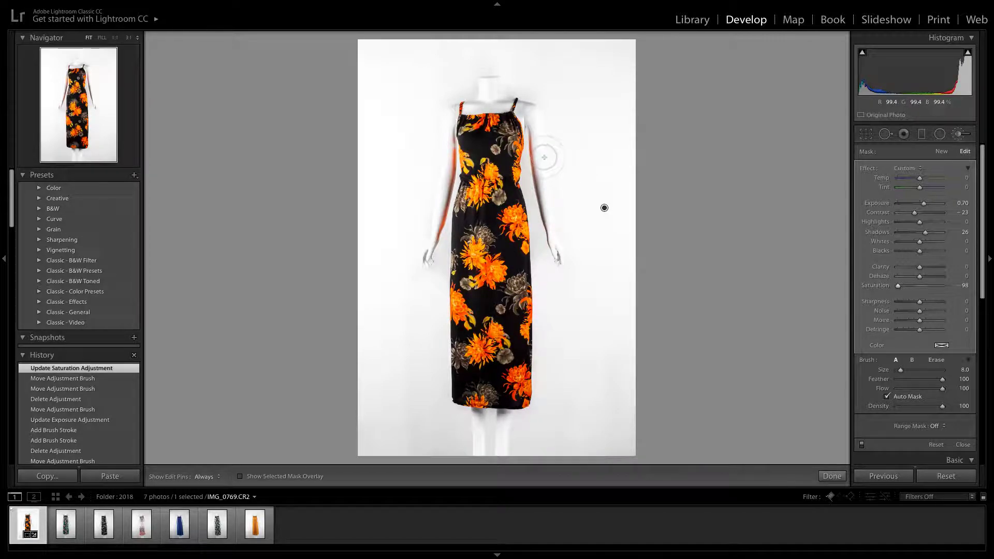
pyautogui.click(603, 207)
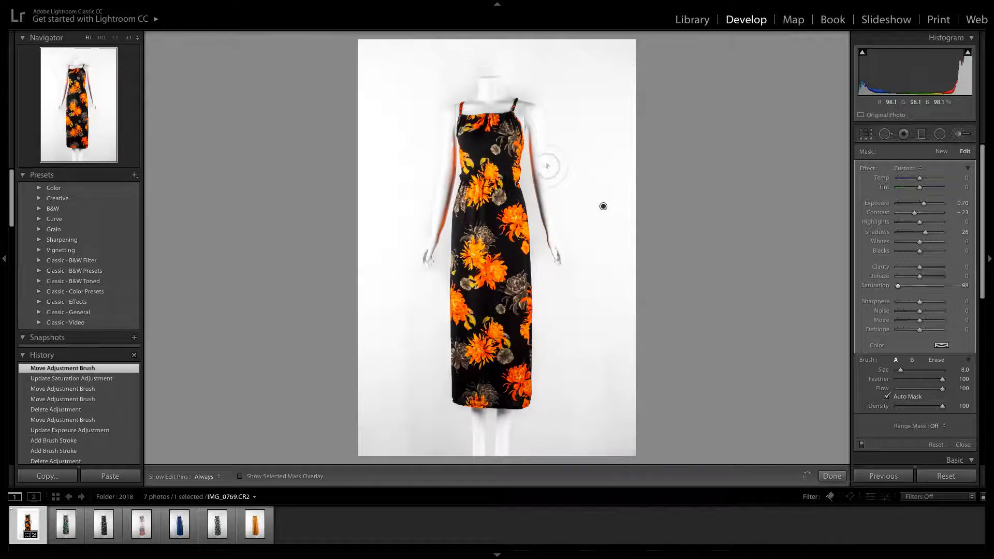
# Try brushing the background mask along both mannequin arms at size 4.0, and undo these strokes
pyautogui.scroll(-4, 539, 150)
pyautogui.press('h')
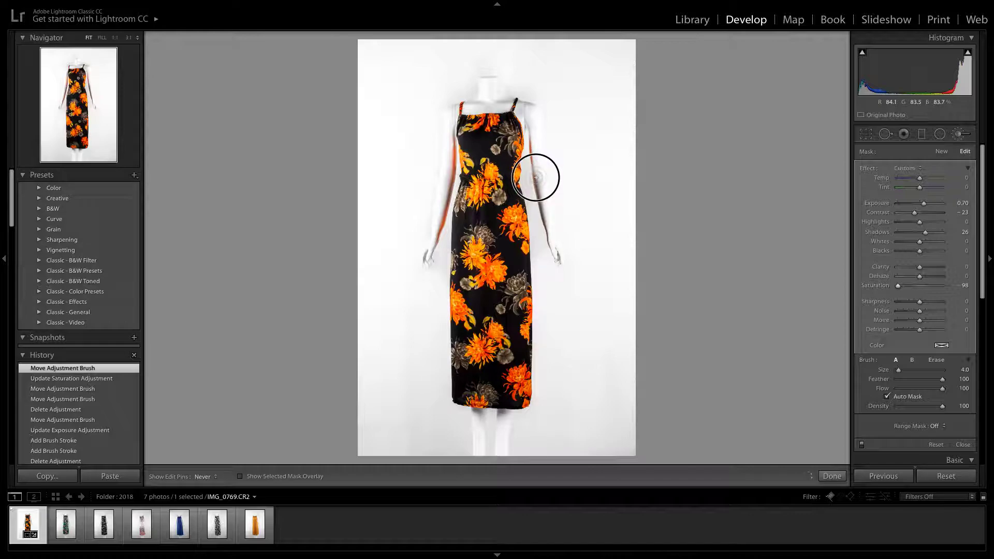
pyautogui.click(551, 240)
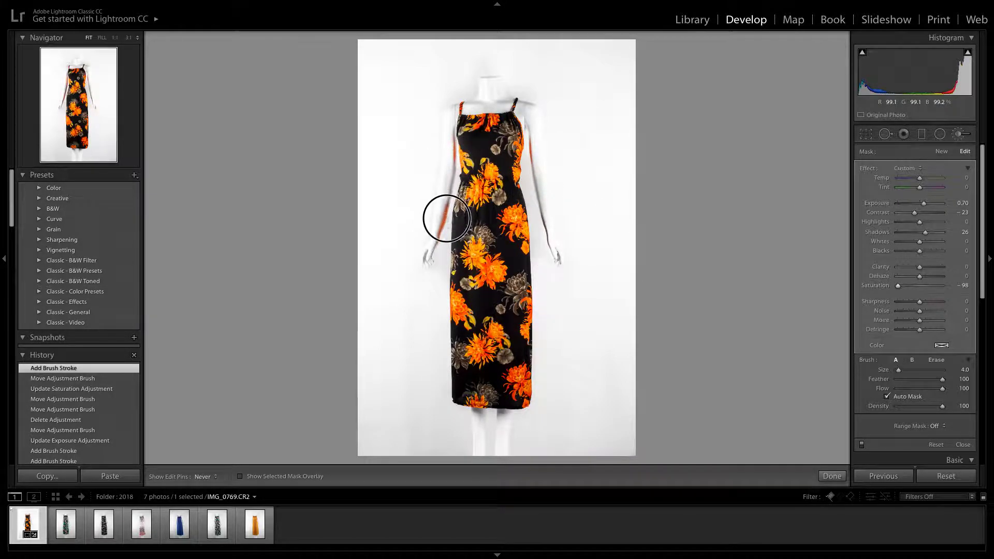
pyautogui.click(451, 158)
pyautogui.press('h')
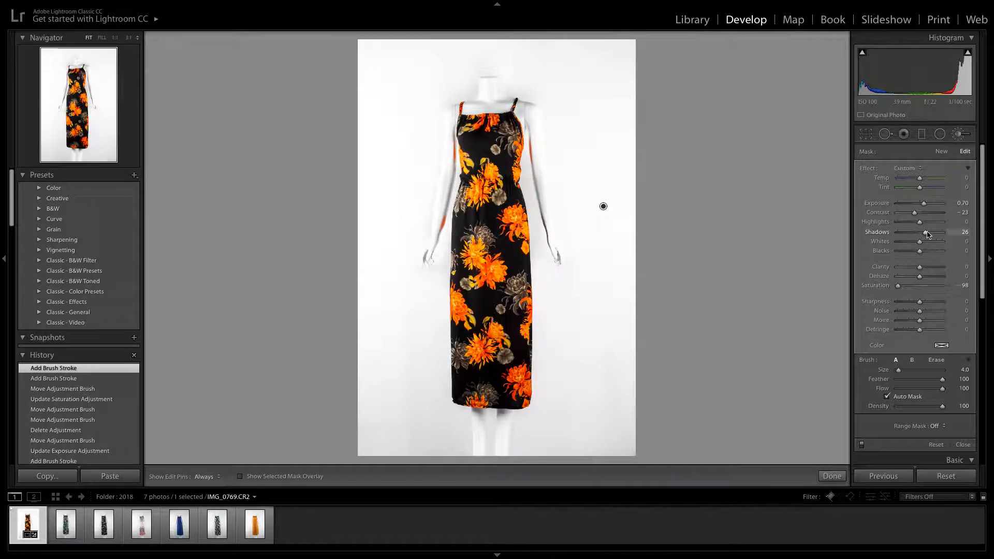
pyautogui.hotkey('ctrl', 'z')
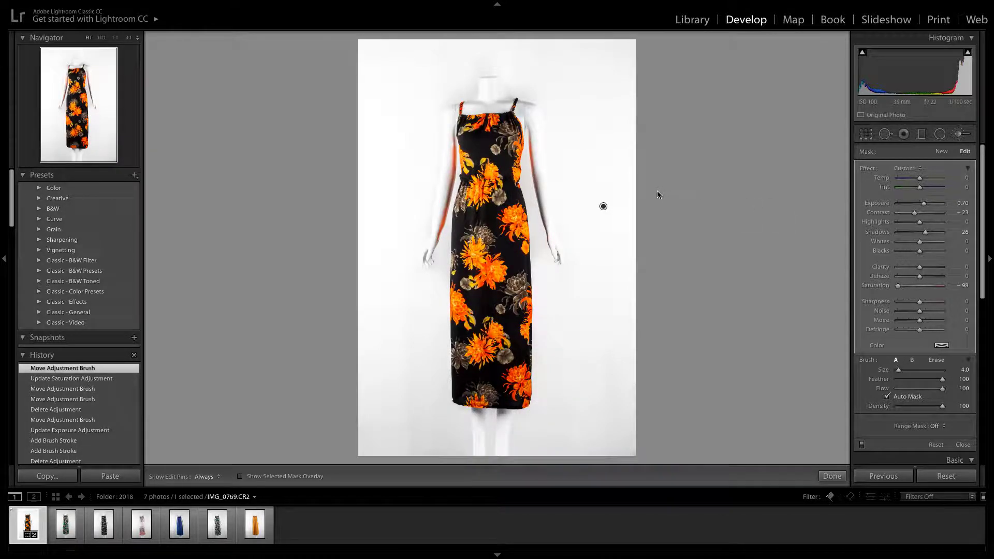
pyautogui.hotkey('ctrl', 'z')
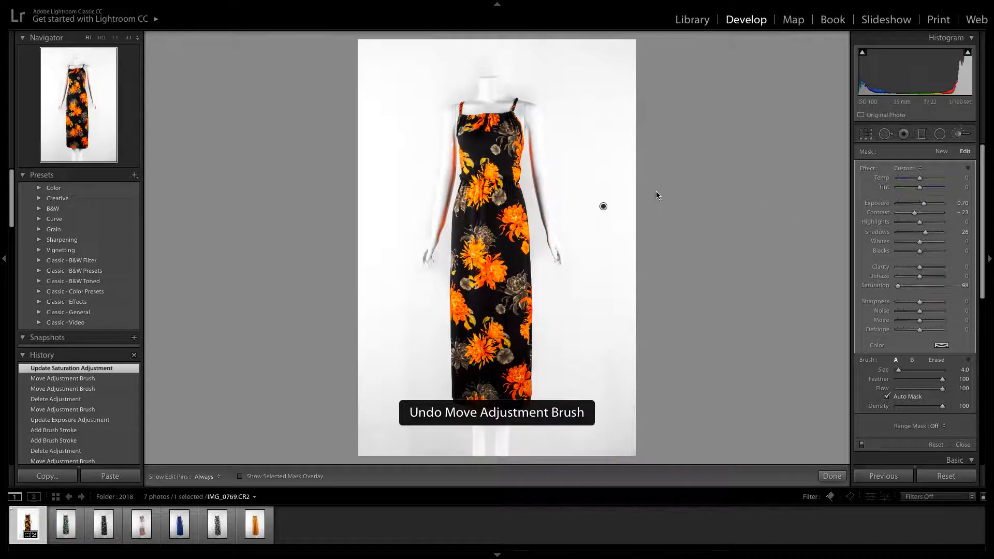
# Reopen the Adjustment Brush and reselect the background mask's pin to examine which areas the mask covers
pyautogui.click(604, 209)
pyautogui.click(604, 208)
pyautogui.click(959, 135)
pyautogui.click(960, 135)
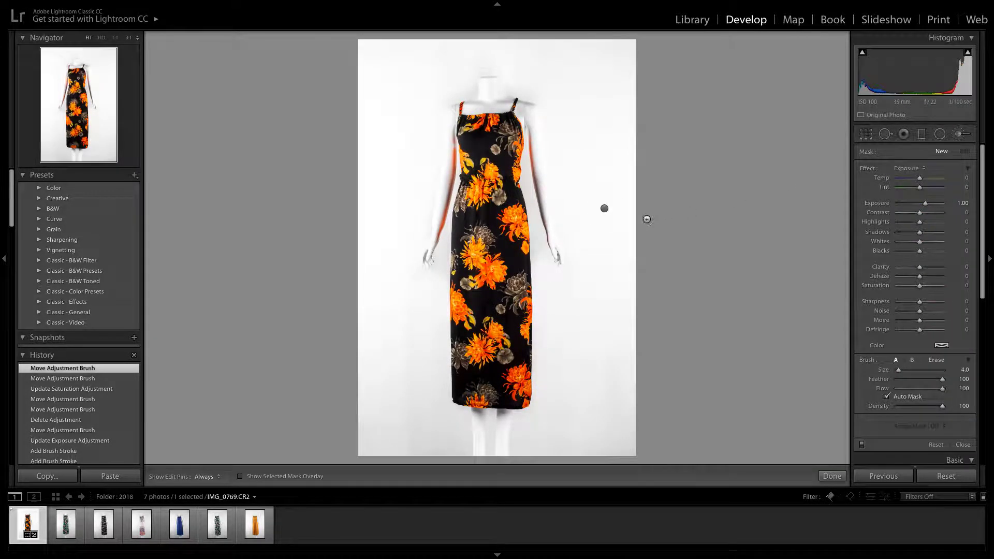
pyautogui.click(604, 209)
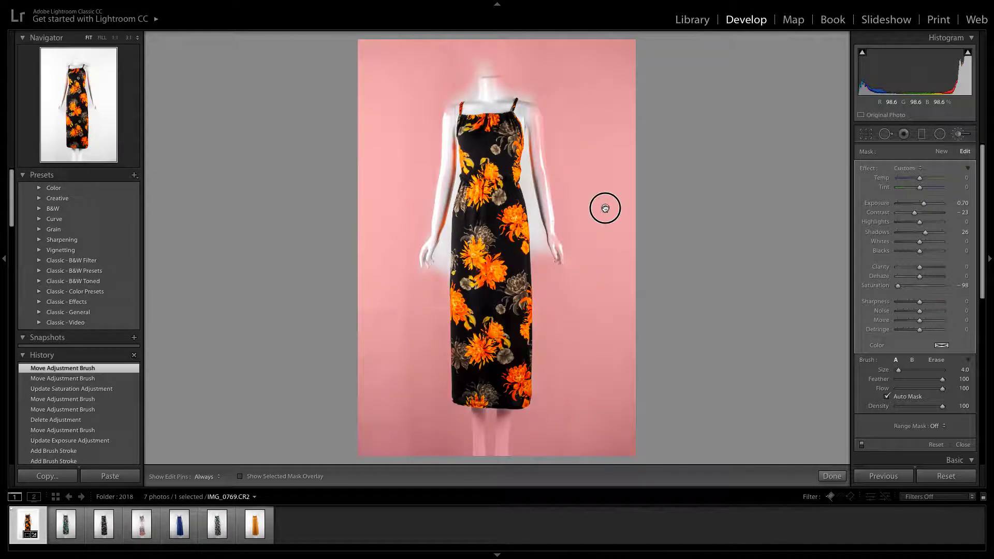
pyautogui.click(604, 208)
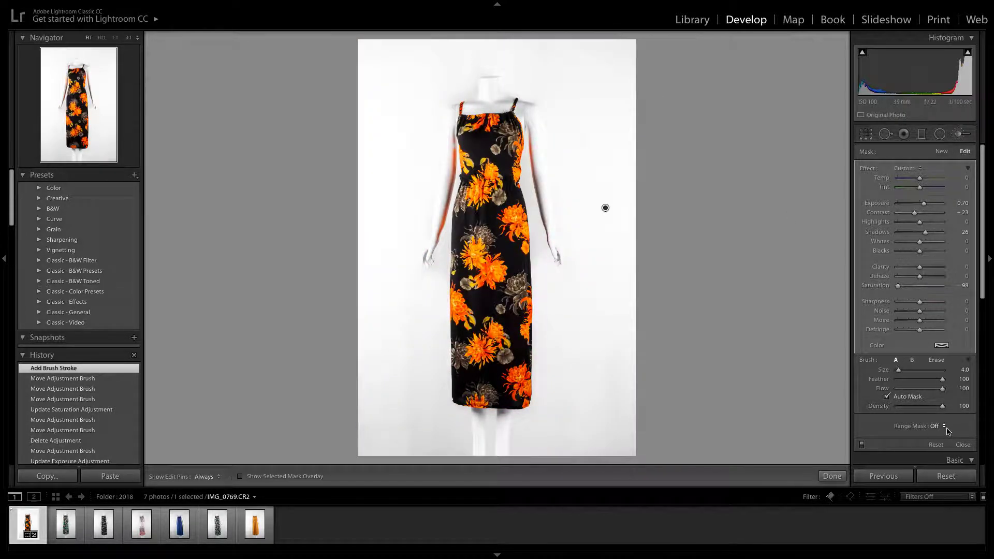
# Try the Color and Luminance range mask types on the background mask, and set Range Mask back to Off
pyautogui.click(943, 426)
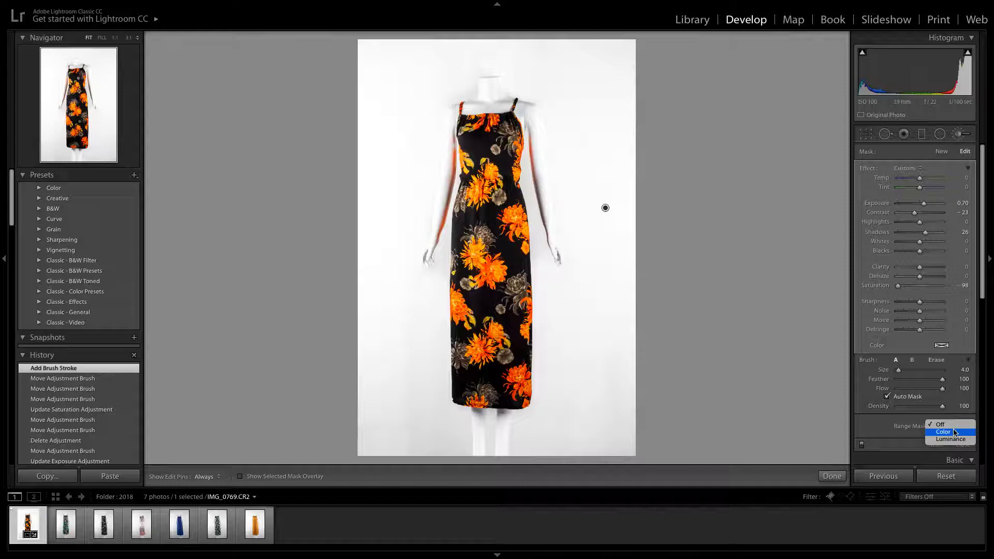
pyautogui.click(900, 429)
pyautogui.click(942, 426)
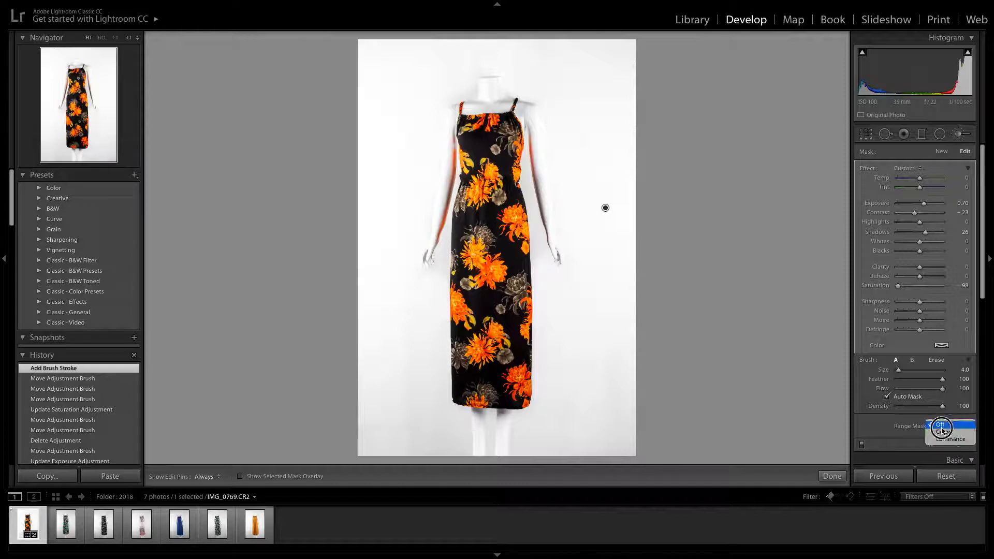
pyautogui.click(944, 437)
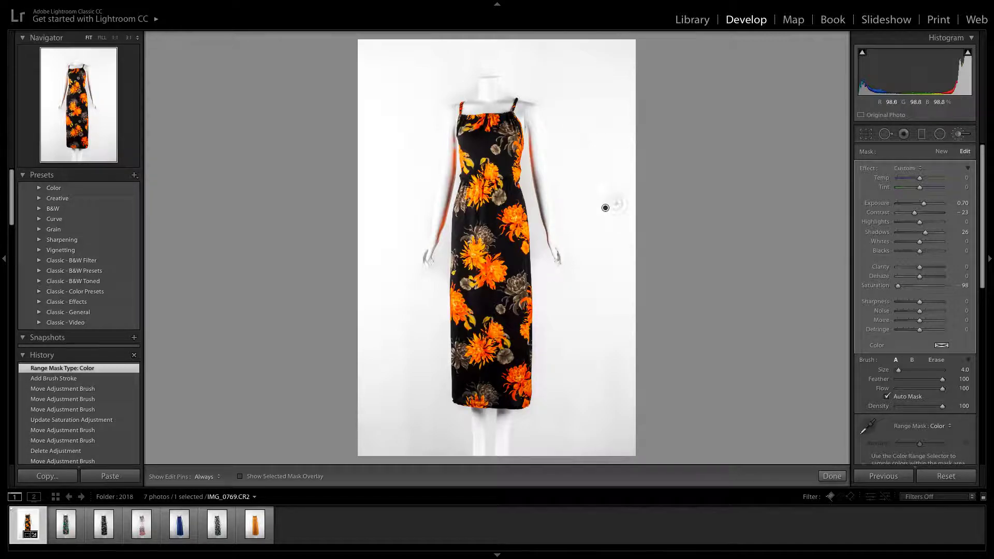
pyautogui.moveTo(605, 207); pyautogui.dragTo(606, 208)
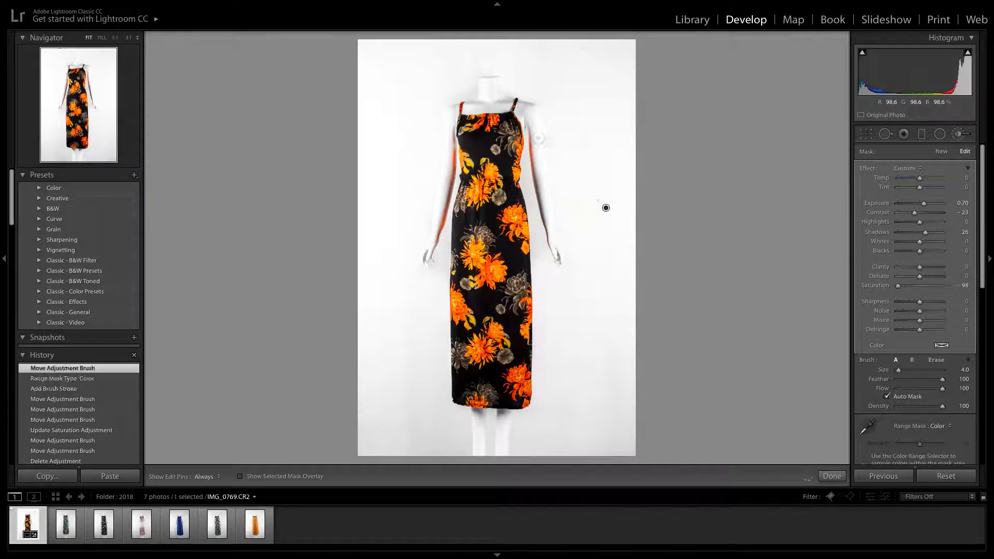
pyautogui.click(938, 427)
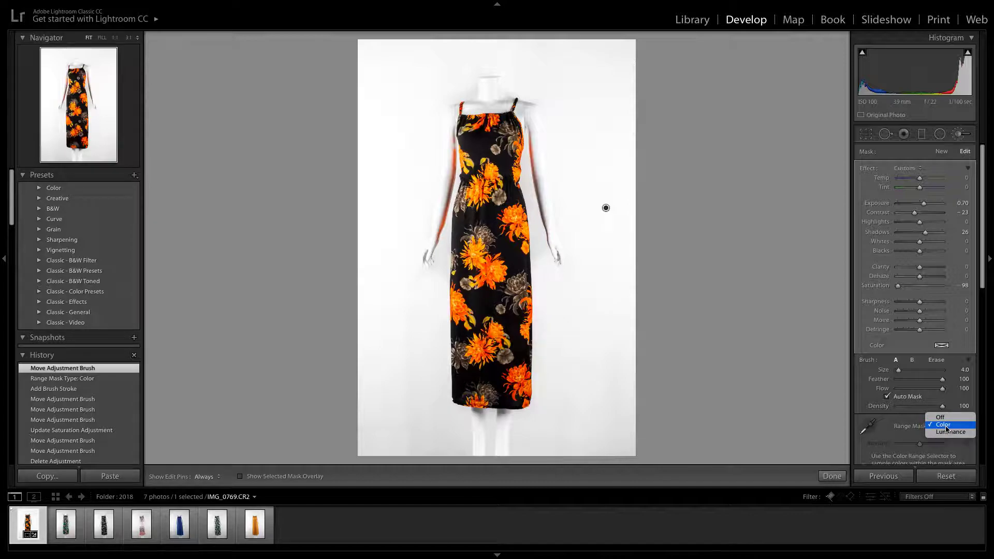
pyautogui.click(941, 417)
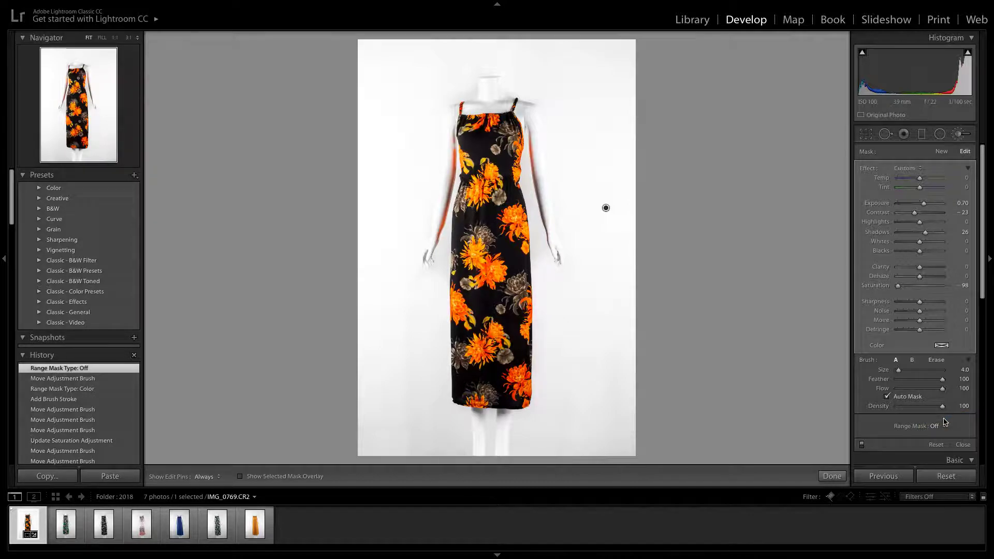
pyautogui.click(938, 427)
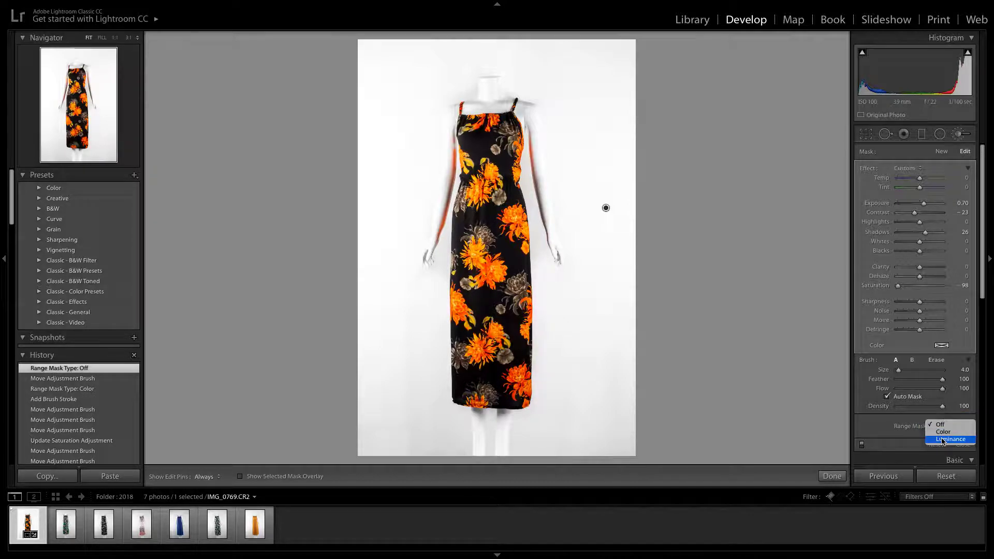
pyautogui.click(942, 444)
pyautogui.click(945, 433)
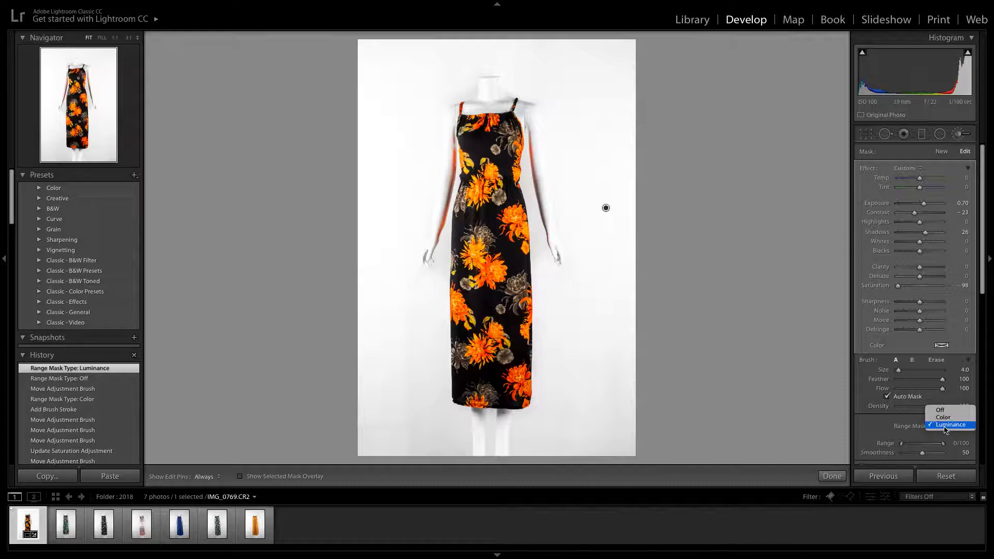
pyautogui.click(941, 409)
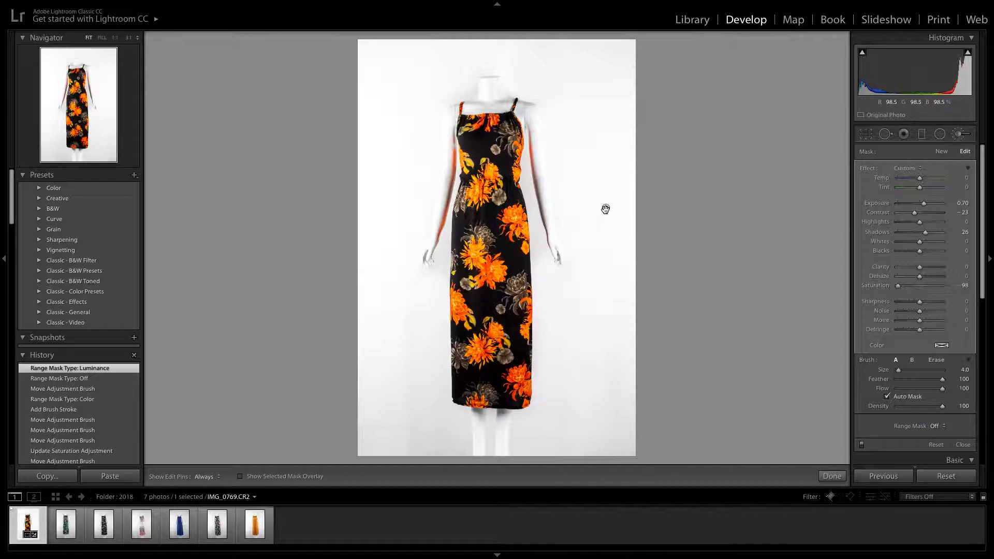
# Try moving the background mask's pin and brushing beside the mannequin's left shoulder at size 4.0, and undo both changes
pyautogui.moveTo(606, 208); pyautogui.dragTo(590, 199)
pyautogui.press('[')
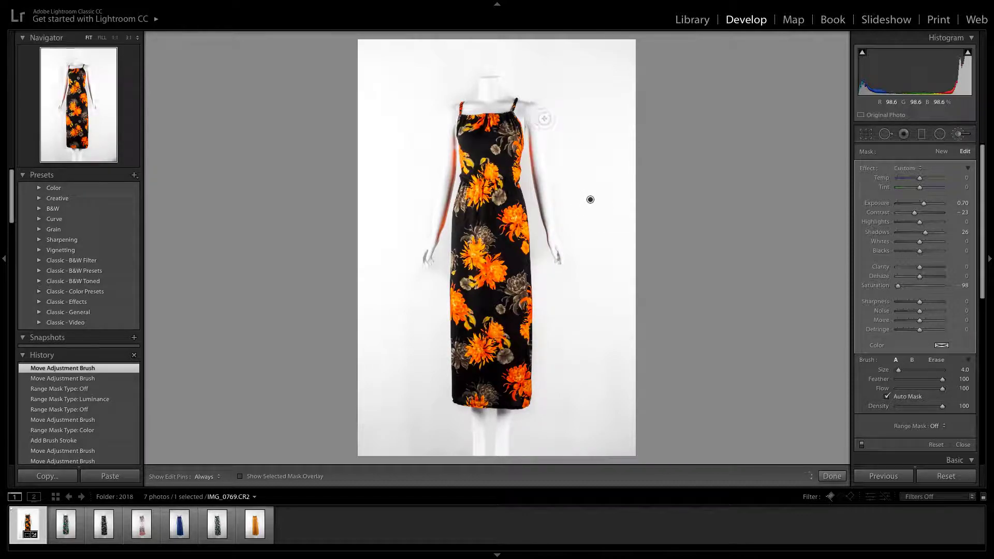
pyautogui.click(552, 112)
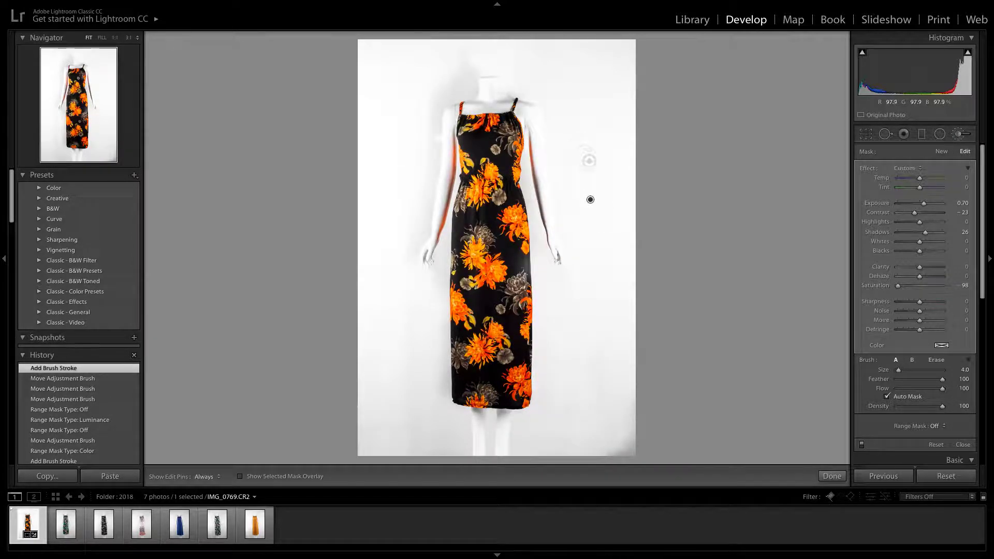
pyautogui.hotkey('ctrl', 'z')
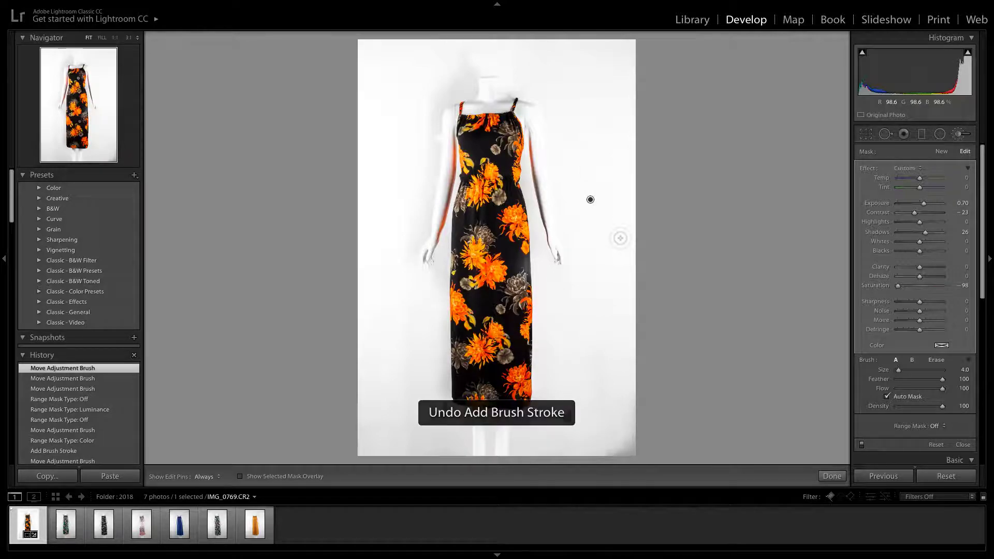
pyautogui.hotkey('ctrl', 'z')
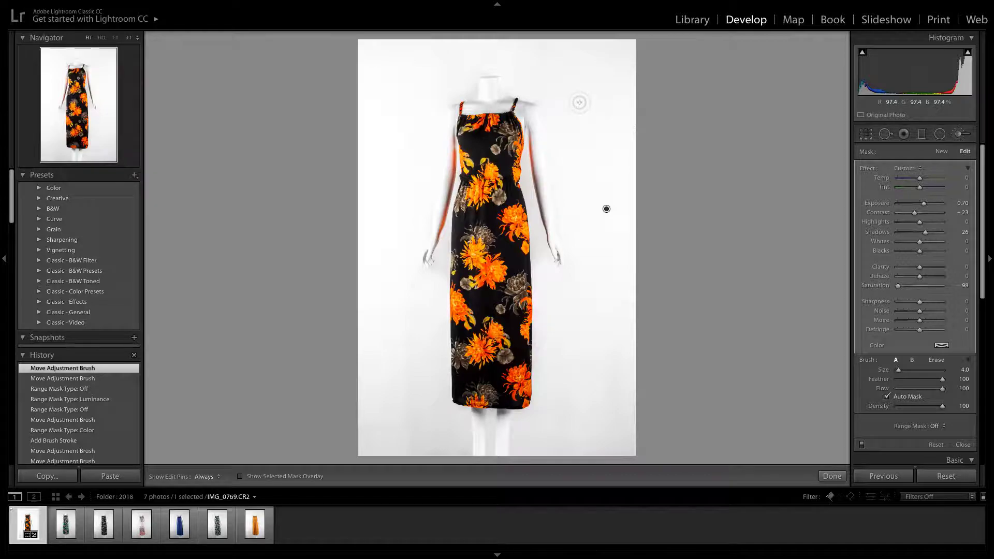
# Set the background mask's Exposure to about 0.07, Contrast to −3 and Shadows to 29
pyautogui.moveTo(915, 216)
pyautogui.mouseDown()
pyautogui.moveTo(923, 205)
pyautogui.moveTo(918, 236)
pyautogui.moveTo(927, 234)
pyautogui.moveTo(921, 206)
pyautogui.mouseUp()
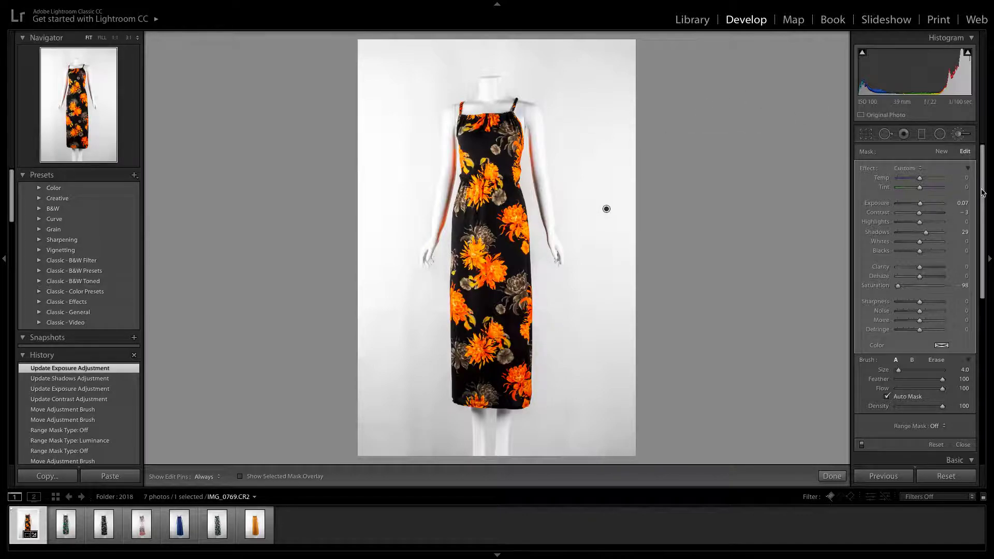
# Try resetting all develop settings of the orange floral dress photo, and undo the reset
pyautogui.click(930, 477)
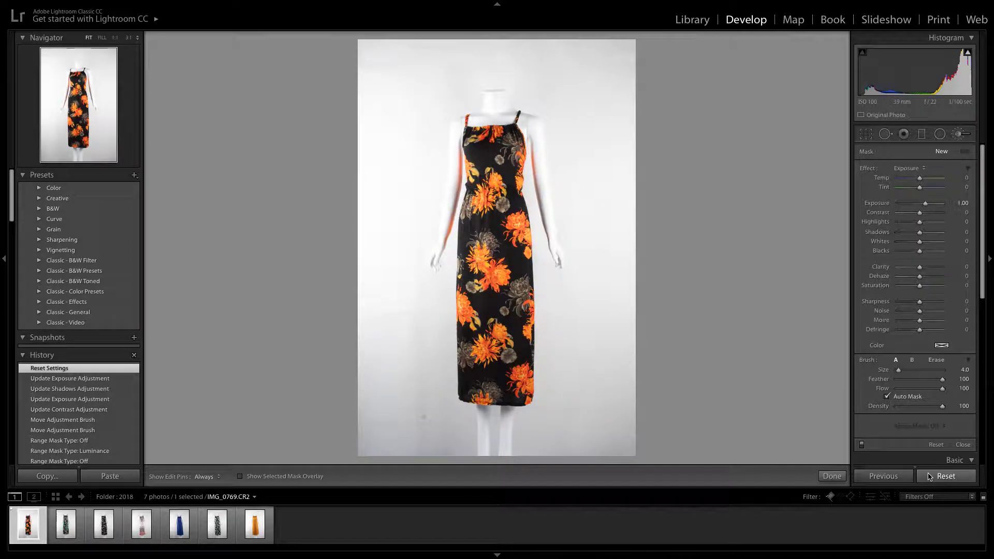
pyautogui.hotkey('ctrl', 'z')
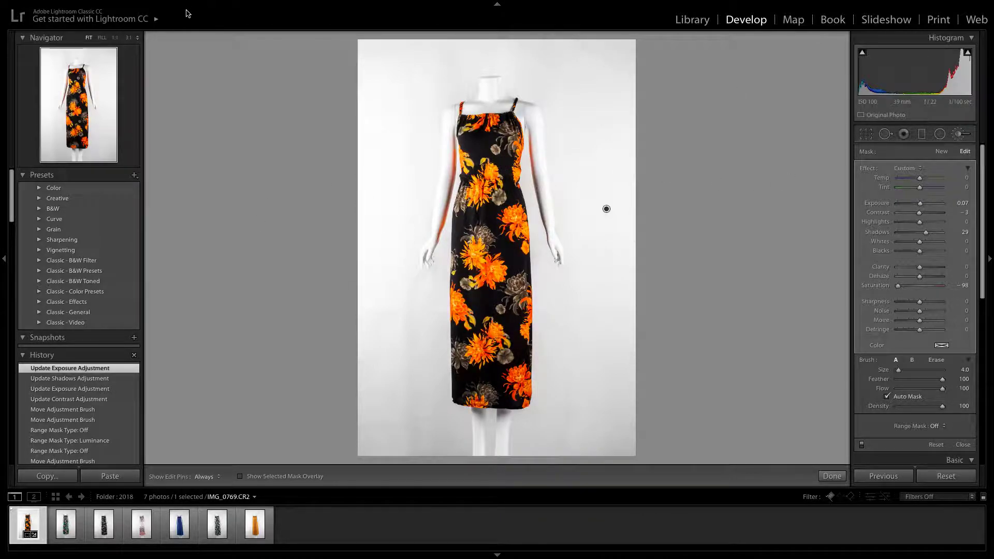
pyautogui.moveTo(187, 4)
# Try copying the orange floral dress photo's settings without Lens Profile Corrections onto IMG_0774, and undo the paste
pyautogui.click(46, 476)
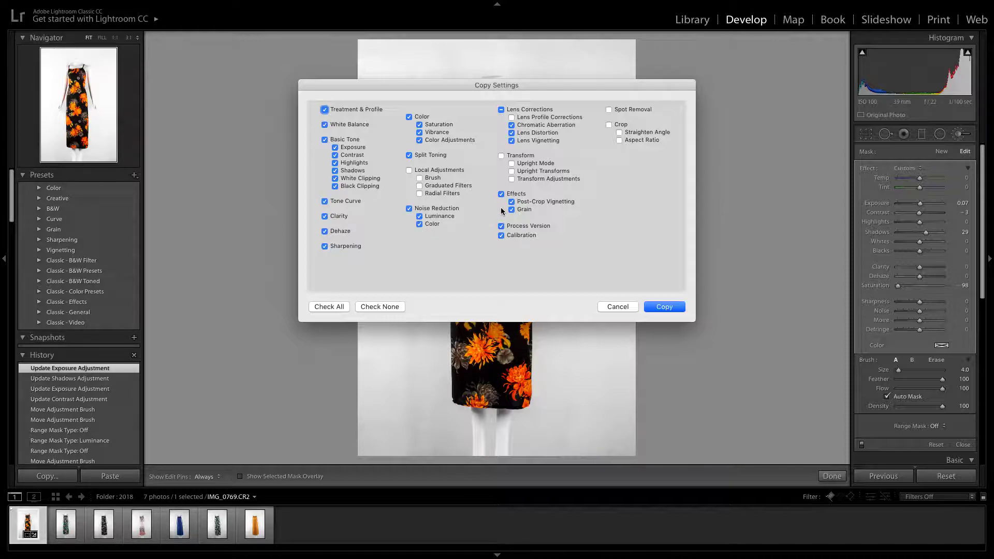
pyautogui.click(659, 307)
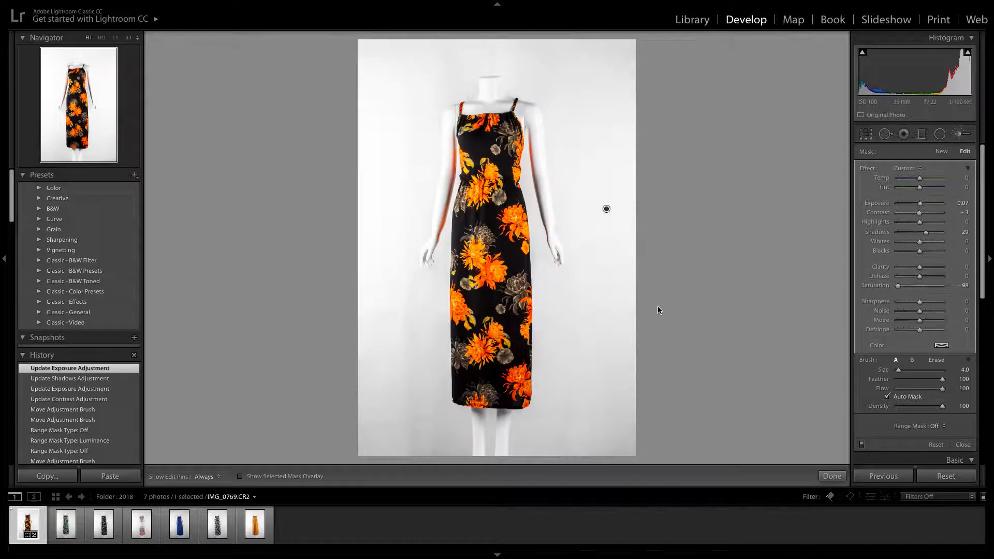
pyautogui.click(67, 525)
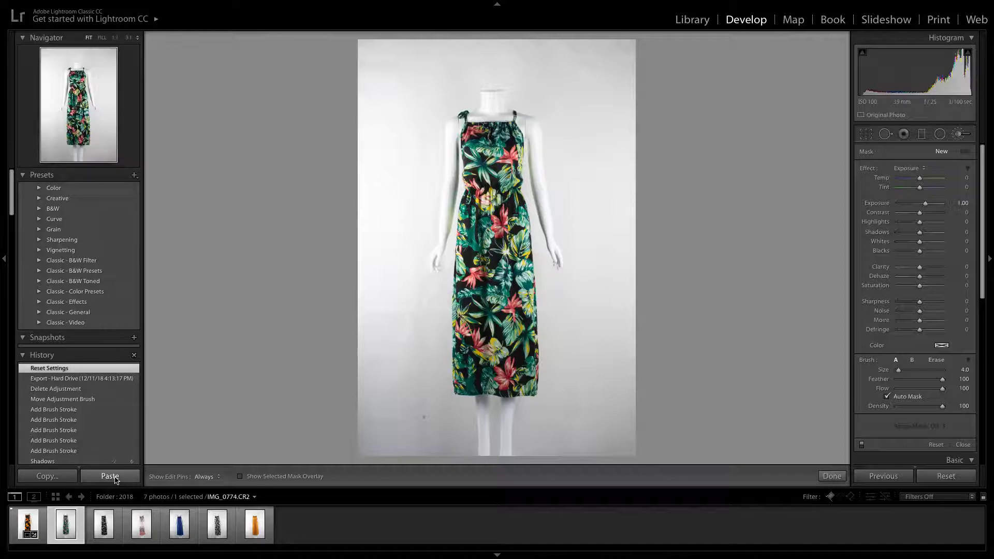
pyautogui.click(109, 476)
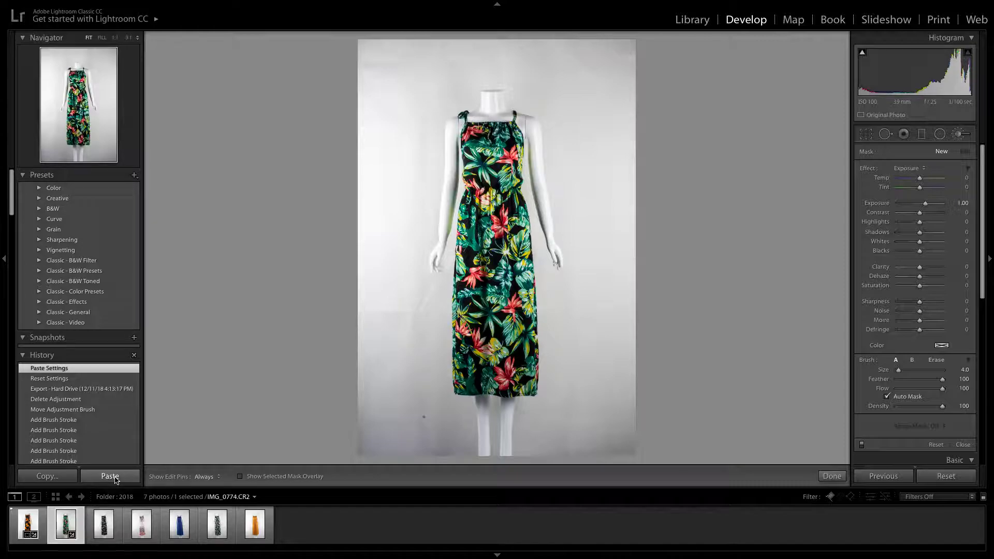
pyautogui.click(114, 479)
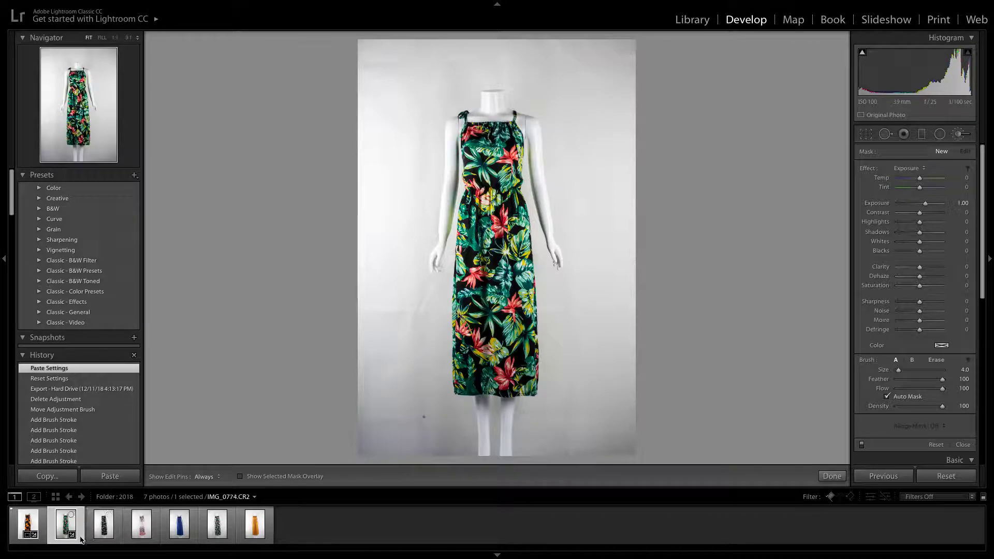
pyautogui.hotkey('ctrl', 'z')
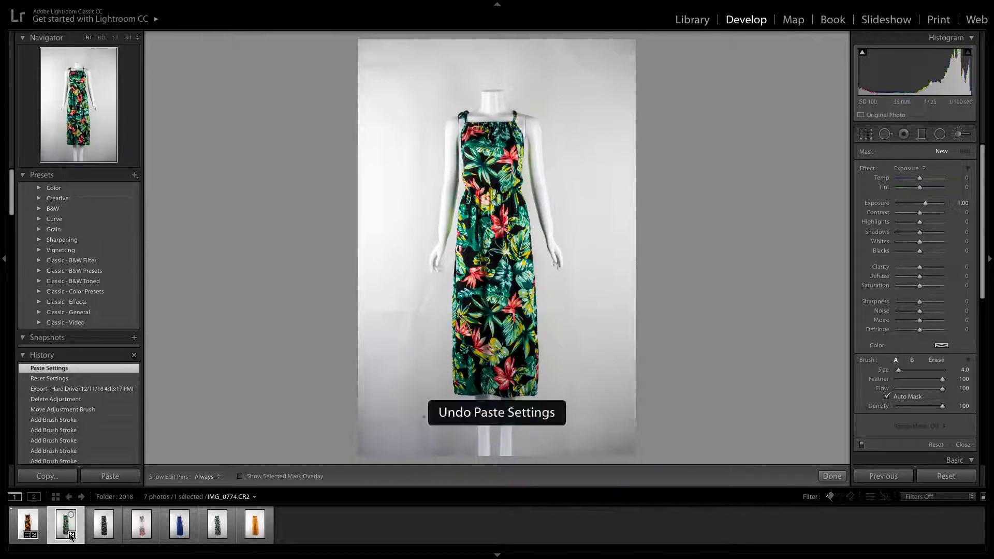
# Copy IMG_0769's develop settings with Lens Profile Corrections included, but without local adjustments, spot removal, transform or crop, and paste them onto IMG_0774
pyautogui.click(28, 525)
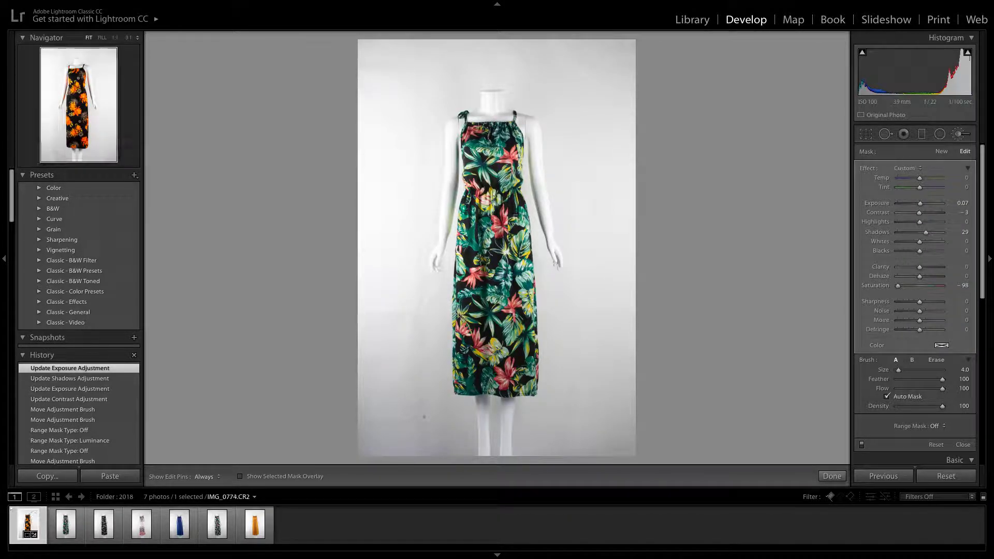
pyautogui.click(47, 475)
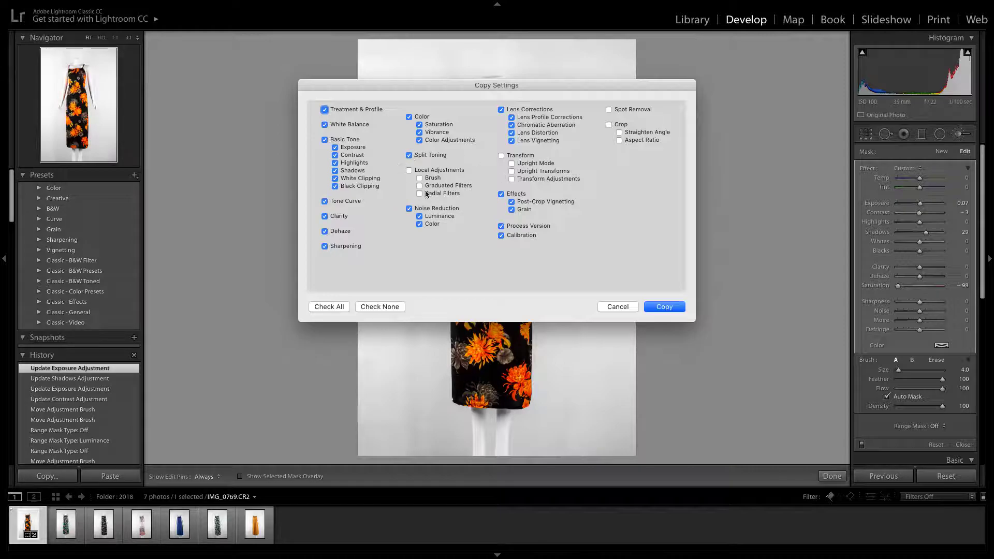
pyautogui.click(665, 307)
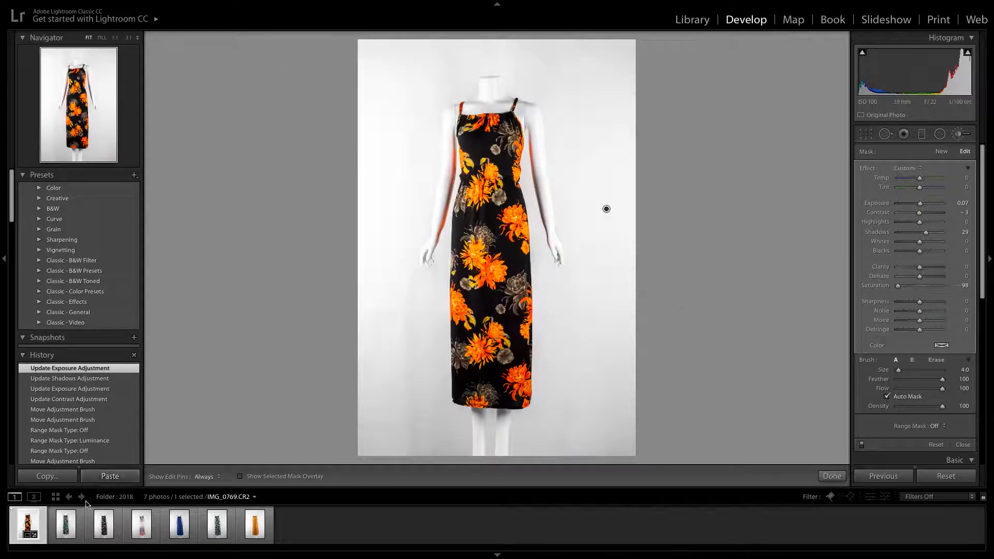
pyautogui.press('Right')
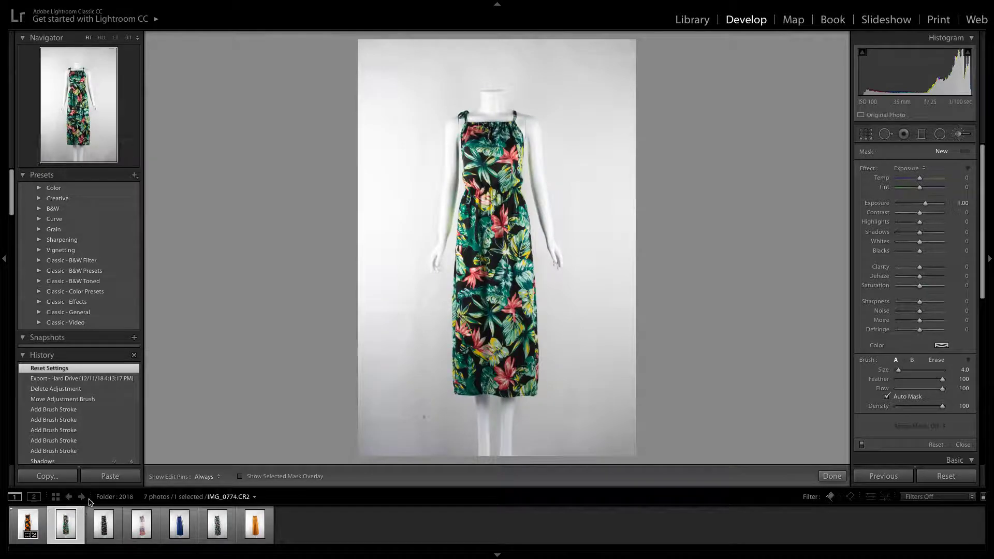
pyautogui.click(109, 476)
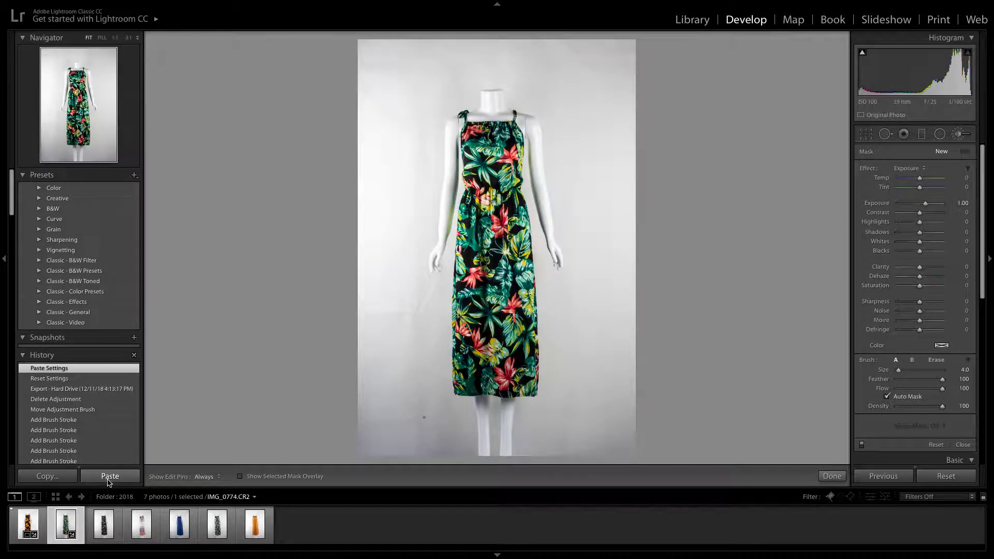
pyautogui.hotkey('ctrl', 'z')
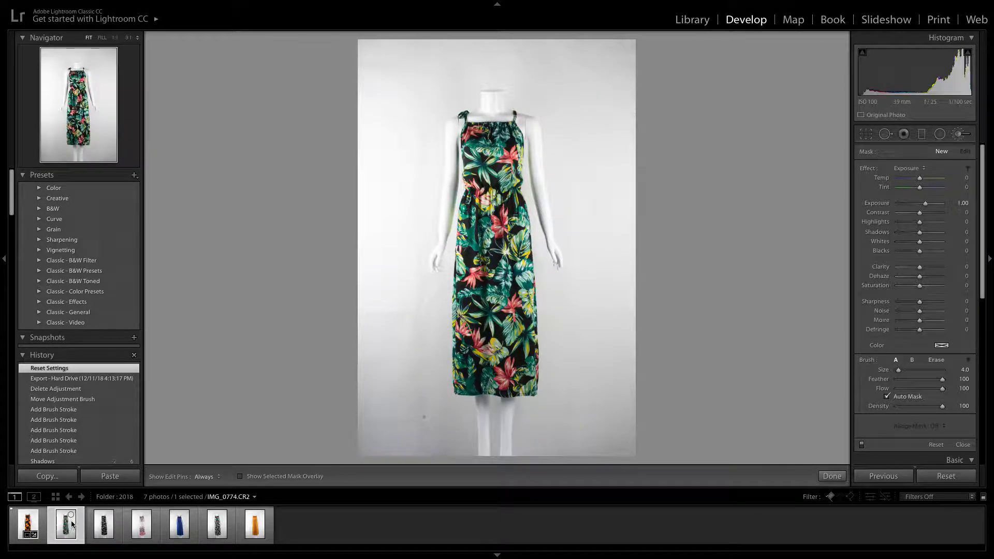
pyautogui.click(110, 477)
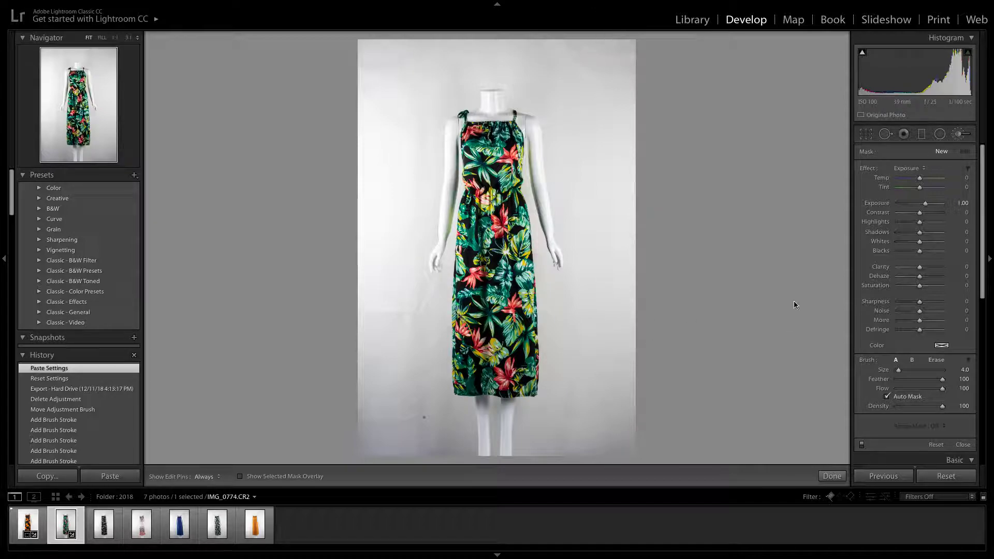
# Paint a new Adjustment Brush mask over the background around the green dress at size 11.0, Exposure 1.00 and Auto Mask on
pyautogui.click(959, 135)
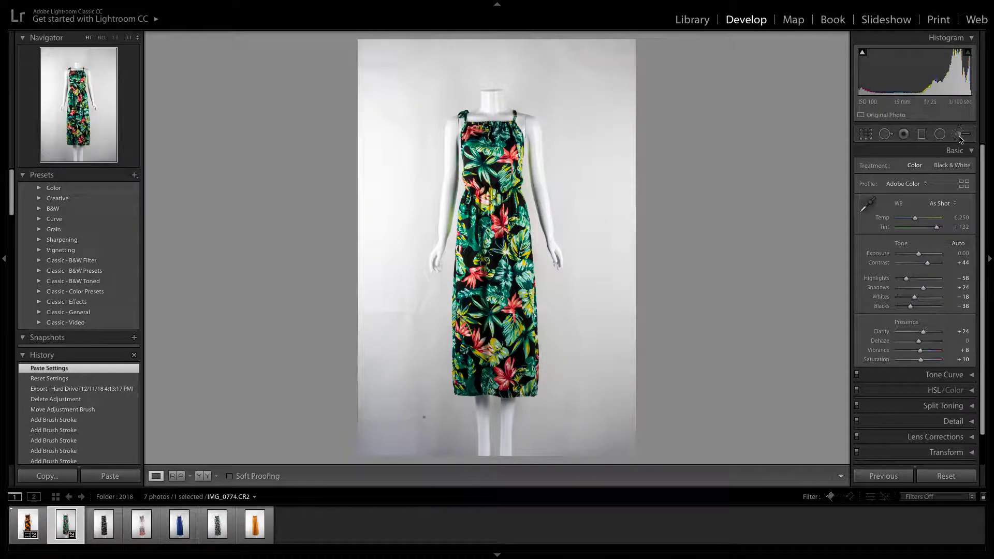
pyautogui.click(959, 134)
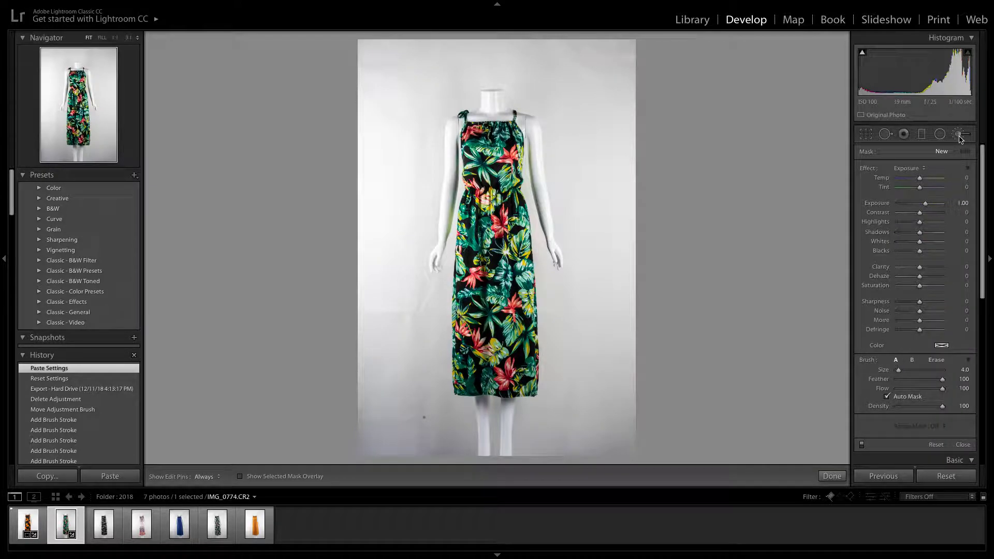
pyautogui.moveTo(595, 188); pyautogui.dragTo(595, 197)
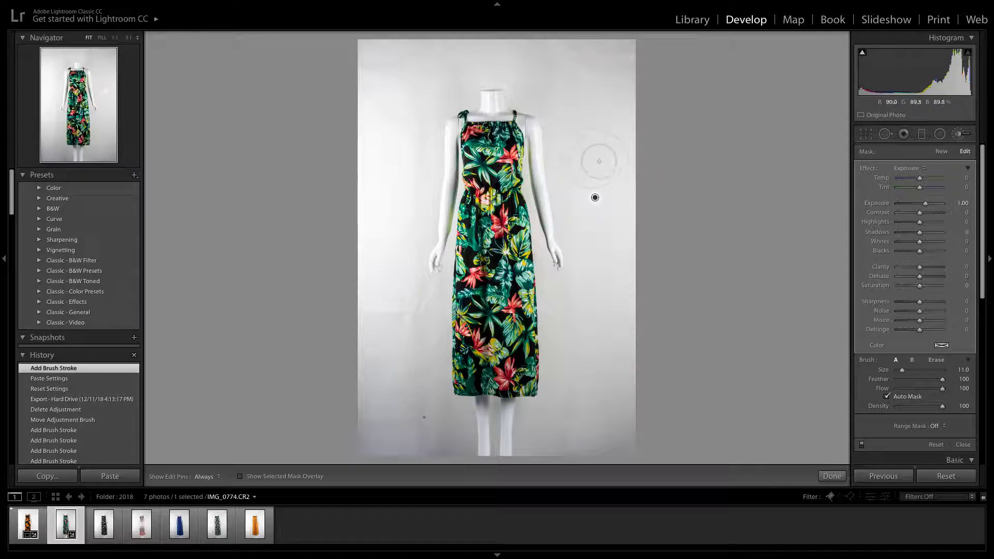
pyautogui.press('h')
pyautogui.scroll(3, 609, 130)
pyautogui.moveTo(610, 33)
pyautogui.mouseDown()
pyautogui.moveTo(628, 123)
pyautogui.moveTo(619, 80)
pyautogui.moveTo(582, 50)
pyautogui.moveTo(272, 51)
pyautogui.moveTo(458, 44)
pyautogui.moveTo(468, 48)
pyautogui.moveTo(411, 58)
pyautogui.moveTo(484, 72)
pyautogui.moveTo(427, 88)
pyautogui.moveTo(395, 270)
pyautogui.moveTo(426, 126)
pyautogui.moveTo(373, 268)
pyautogui.moveTo(389, 339)
pyautogui.moveTo(392, 327)
pyautogui.moveTo(386, 381)
pyautogui.moveTo(371, 366)
pyautogui.moveTo(368, 434)
pyautogui.moveTo(461, 442)
pyautogui.moveTo(457, 385)
pyautogui.moveTo(429, 406)
pyautogui.moveTo(423, 353)
pyautogui.moveTo(441, 287)
pyautogui.moveTo(434, 293)
pyautogui.moveTo(418, 272)
pyautogui.moveTo(418, 452)
pyautogui.moveTo(424, 400)
pyautogui.moveTo(371, 312)
pyautogui.moveTo(365, 389)
pyautogui.moveTo(417, 174)
pyautogui.mouseUp()
pyautogui.press('h')
pyautogui.press('h')
pyautogui.moveTo(584, 270)
pyautogui.mouseDown()
pyautogui.moveTo(558, 268)
pyautogui.moveTo(550, 445)
pyautogui.moveTo(532, 416)
pyautogui.moveTo(527, 461)
pyautogui.moveTo(491, 429)
pyautogui.moveTo(488, 400)
pyautogui.moveTo(568, 414)
pyautogui.moveTo(555, 456)
pyautogui.moveTo(532, 453)
pyautogui.moveTo(607, 453)
pyautogui.moveTo(591, 440)
pyautogui.moveTo(616, 451)
pyautogui.moveTo(614, 213)
pyautogui.moveTo(625, 440)
pyautogui.moveTo(601, 274)
pyautogui.moveTo(582, 261)
pyautogui.moveTo(578, 423)
pyautogui.moveTo(605, 350)
pyautogui.moveTo(596, 181)
pyautogui.moveTo(577, 206)
pyautogui.moveTo(579, 222)
pyautogui.moveTo(553, 101)
pyautogui.moveTo(585, 57)
pyautogui.moveTo(524, 81)
pyautogui.moveTo(488, 48)
pyautogui.moveTo(447, 82)
pyautogui.moveTo(372, 71)
pyautogui.moveTo(553, 46)
pyautogui.moveTo(598, 270)
pyautogui.moveTo(578, 230)
pyautogui.moveTo(624, 228)
pyautogui.moveTo(658, 27)
pyautogui.moveTo(645, 159)
pyautogui.moveTo(636, 54)
pyautogui.moveTo(447, 46)
pyautogui.moveTo(449, 84)
pyautogui.moveTo(463, 79)
pyautogui.moveTo(429, 111)
pyautogui.moveTo(415, 163)
pyautogui.moveTo(425, 121)
pyautogui.moveTo(426, 204)
pyautogui.moveTo(446, 179)
pyautogui.moveTo(438, 232)
pyautogui.moveTo(377, 296)
pyautogui.moveTo(364, 280)
pyautogui.moveTo(374, 48)
pyautogui.moveTo(349, 258)
pyautogui.moveTo(384, 212)
pyautogui.mouseUp()
pyautogui.press('h')
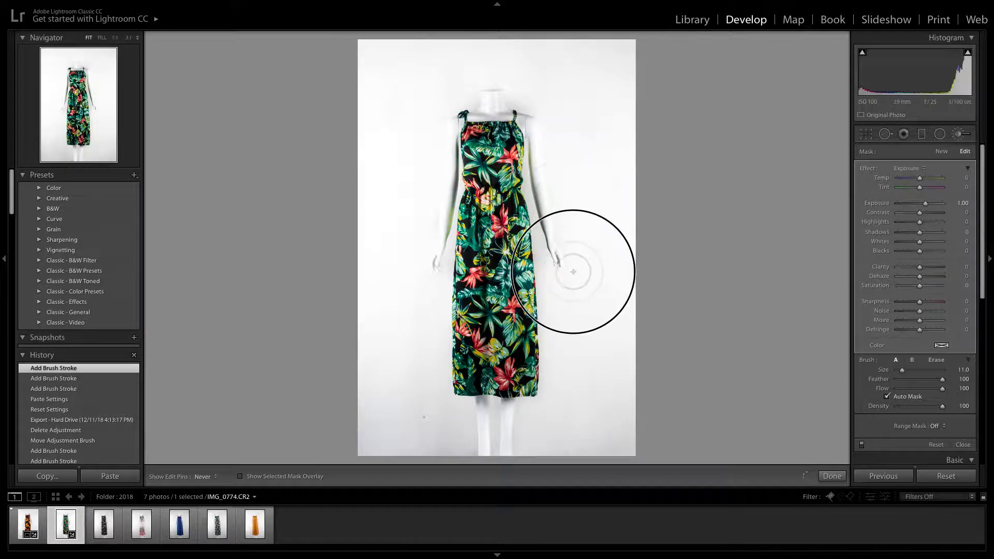
pyautogui.moveTo(649, 358)
pyautogui.mouseDown()
pyautogui.moveTo(480, 438)
pyautogui.moveTo(460, 425)
pyautogui.moveTo(362, 444)
pyautogui.mouseUp()
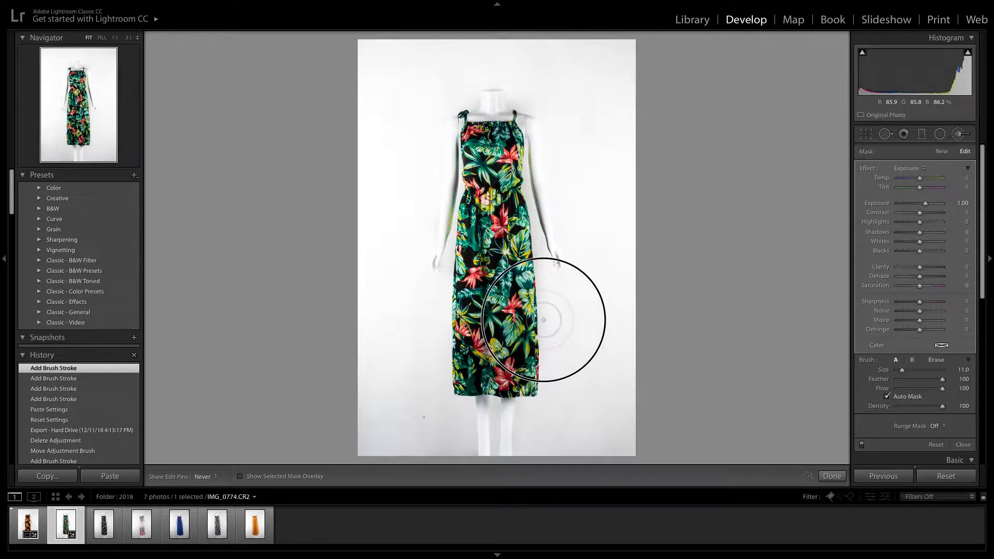
pyautogui.moveTo(448, 142)
pyautogui.mouseDown()
pyautogui.moveTo(388, 315)
pyautogui.moveTo(395, 331)
pyautogui.mouseUp()
# Erase the brush mask from the mannequin's arms, shoulders and neck with a size 5.0 eraser
pyautogui.press('h')
pyautogui.press('alt')
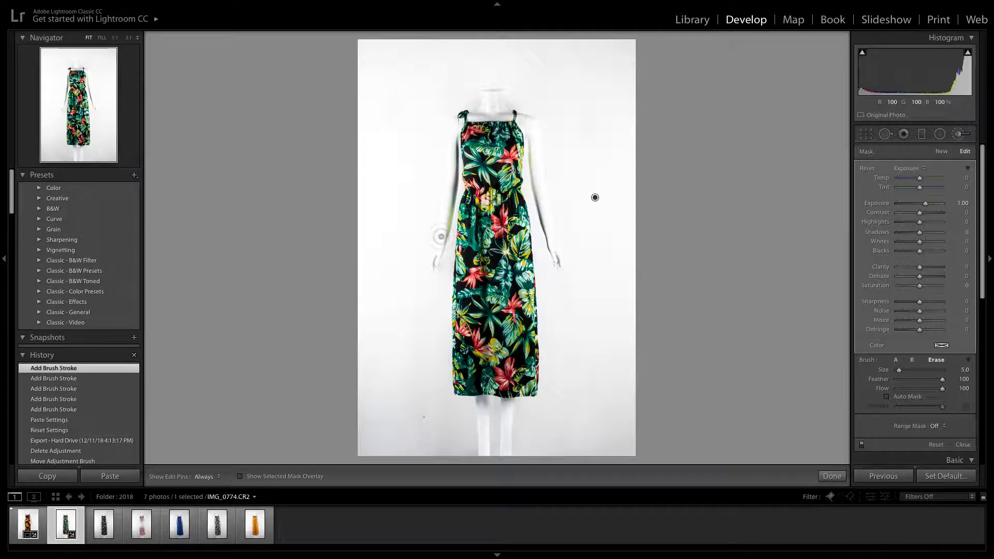
pyautogui.press('h')
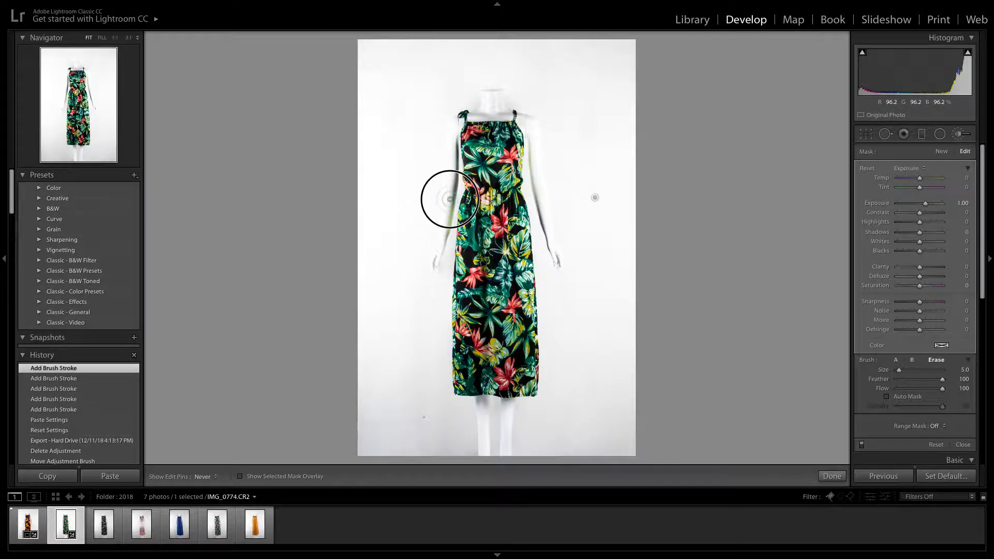
pyautogui.moveTo(454, 121)
pyautogui.mouseDown()
pyautogui.moveTo(434, 265)
pyautogui.moveTo(470, 124)
pyautogui.moveTo(491, 90)
pyautogui.moveTo(528, 129)
pyautogui.moveTo(555, 262)
pyautogui.moveTo(546, 115)
pyautogui.mouseUp()
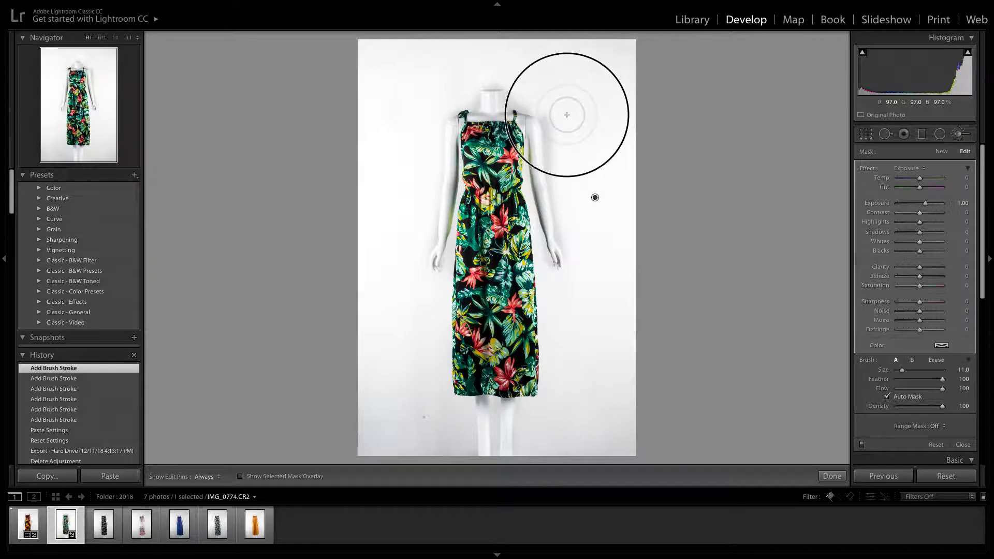
# Brush more background around the neck, left side and lower-left spot at size 11.0, and set the mask's Exposure to 0.52 and Contrast to 14
pyautogui.press('h')
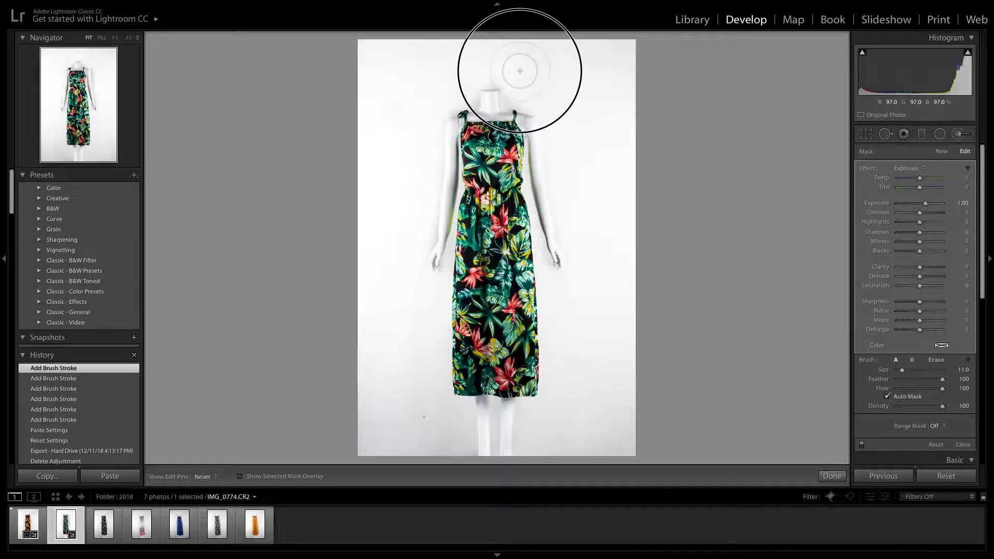
pyautogui.moveTo(528, 89)
pyautogui.mouseDown()
pyautogui.moveTo(458, 44)
pyautogui.moveTo(462, 94)
pyautogui.moveTo(450, 89)
pyautogui.moveTo(425, 107)
pyautogui.moveTo(379, 313)
pyautogui.moveTo(407, 231)
pyautogui.moveTo(406, 181)
pyautogui.moveTo(377, 251)
pyautogui.mouseUp()
pyautogui.moveTo(404, 411)
pyautogui.mouseDown()
pyautogui.moveTo(423, 451)
pyautogui.moveTo(424, 430)
pyautogui.mouseUp()
pyautogui.moveTo(926, 206); pyautogui.dragTo(923, 215)
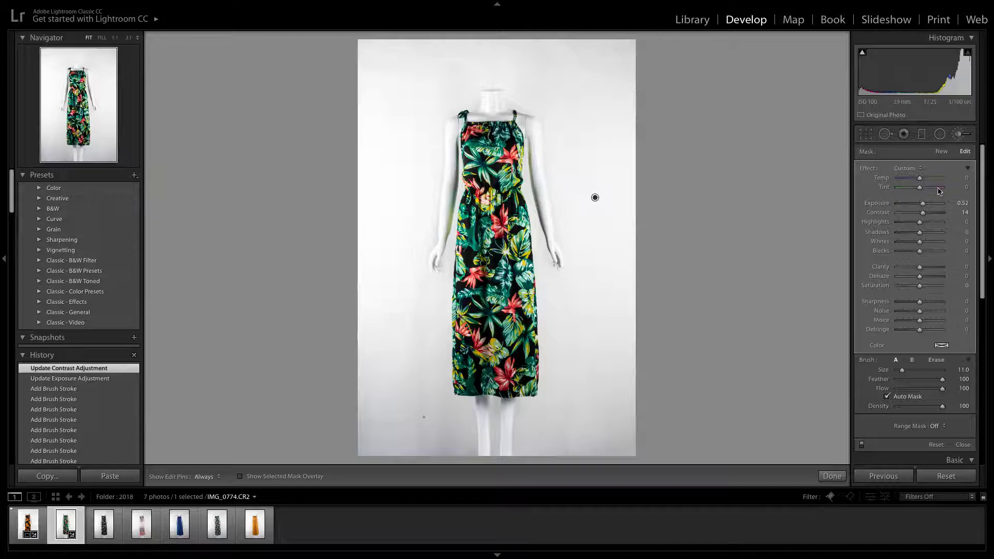
# Close the Adjustment Brush and set the whole photo's Exposure to −0.05 and Contrast to +46
pyautogui.click(958, 134)
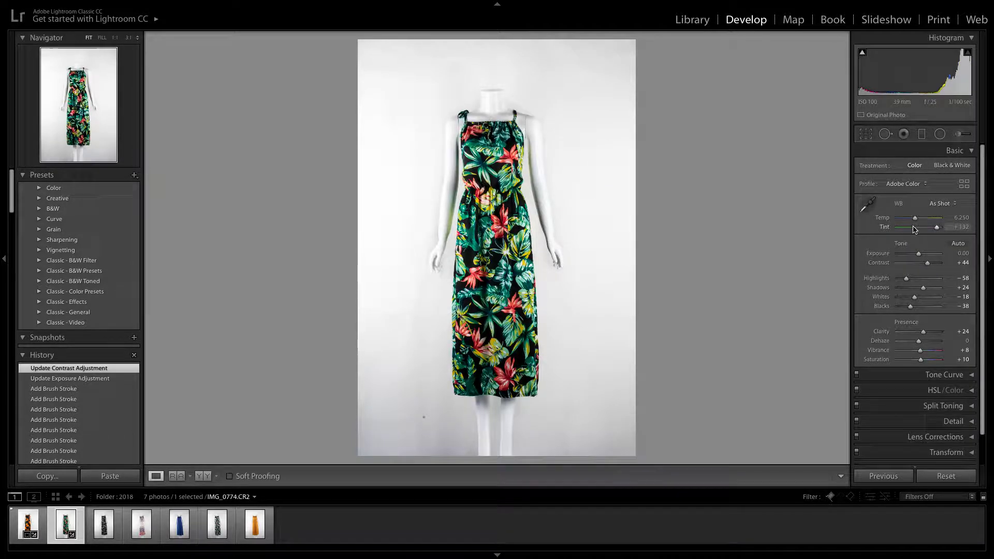
pyautogui.moveTo(918, 256); pyautogui.dragTo(918, 255)
pyautogui.moveTo(918, 254); pyautogui.dragTo(929, 264)
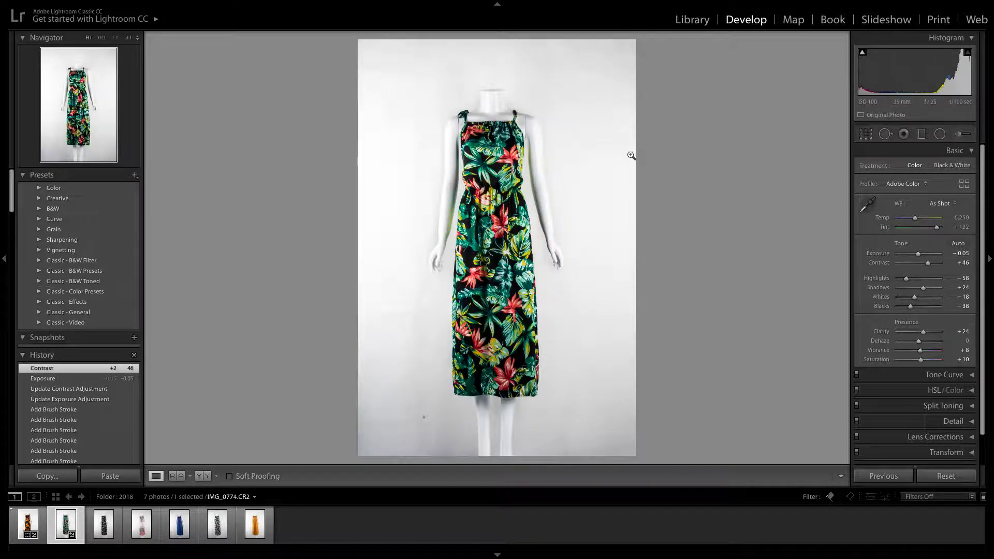
# Reselect the background mask's pin, set the mask's Exposure to 0.89, and close the Adjustment Brush
pyautogui.click(961, 135)
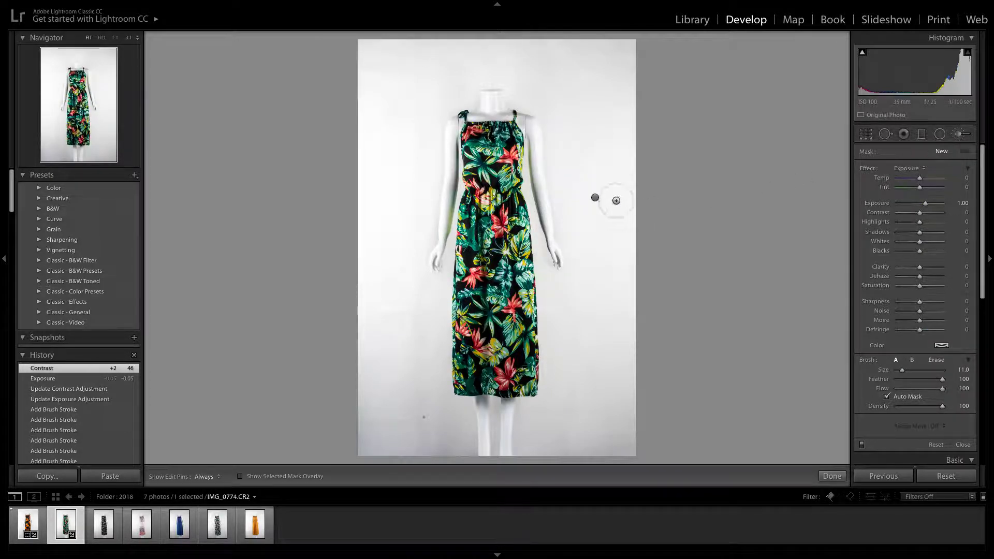
pyautogui.click(595, 197)
pyautogui.moveTo(594, 197)
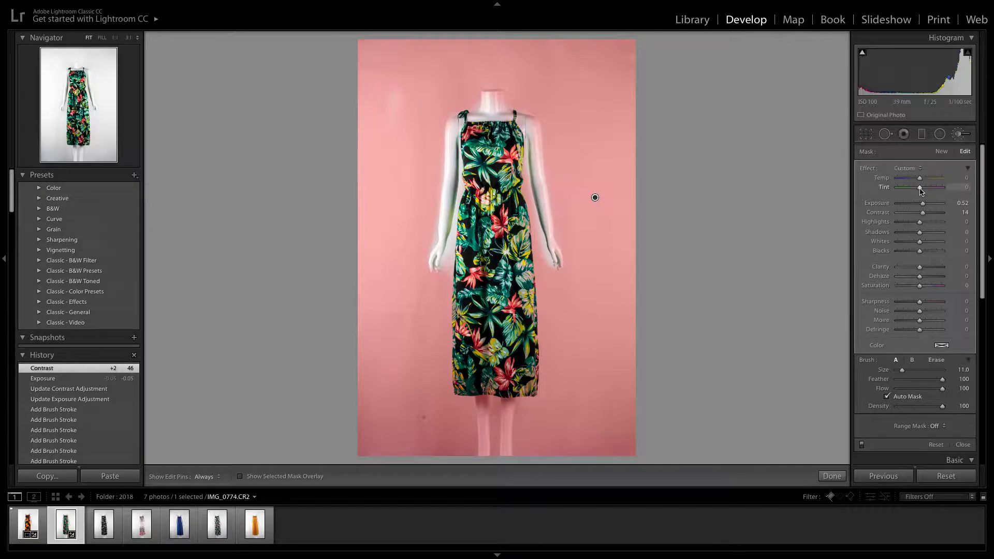
pyautogui.moveTo(924, 206); pyautogui.dragTo(926, 206)
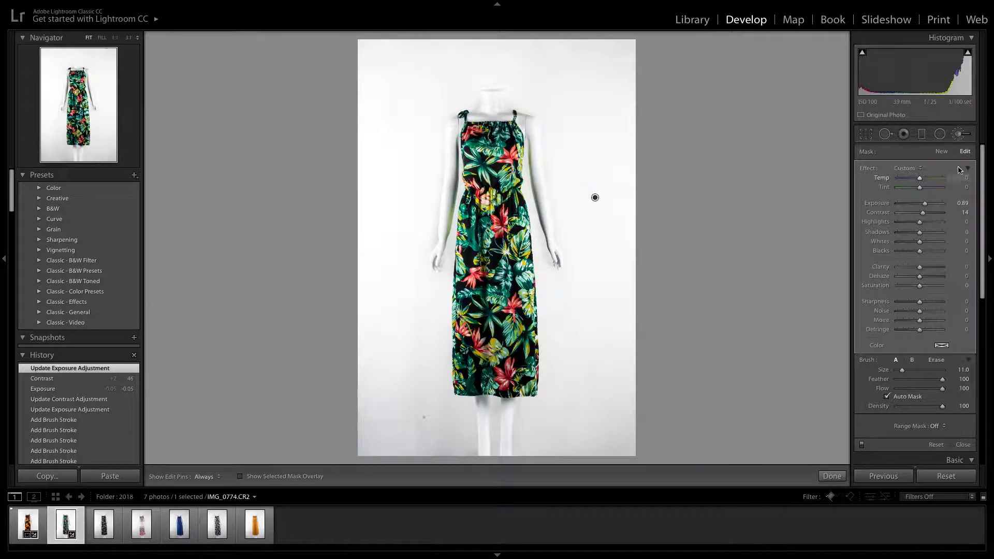
pyautogui.click(957, 134)
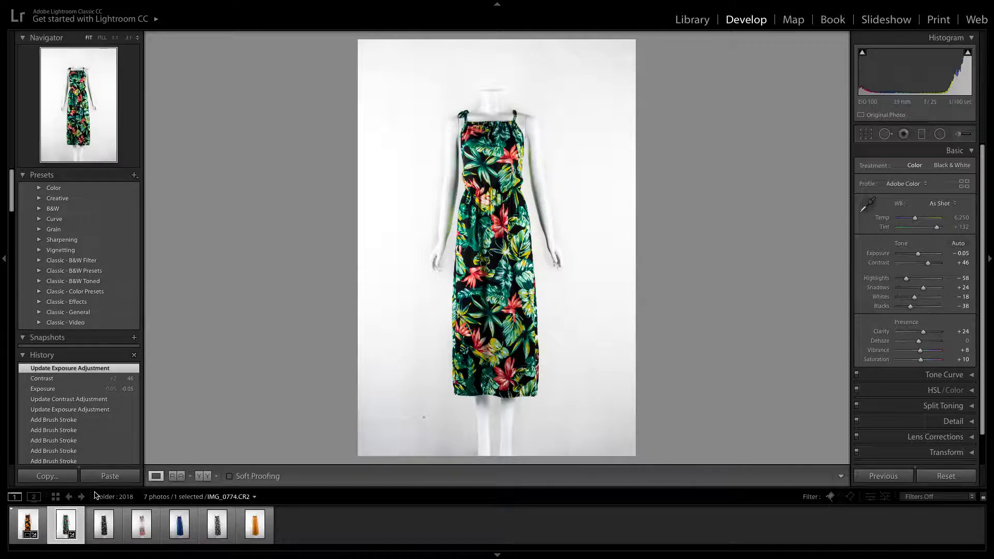
# Copy the green tropical dress photo's develop settings and paste them onto the black floral dress photo IMG_0798.CR2
pyautogui.click(56, 479)
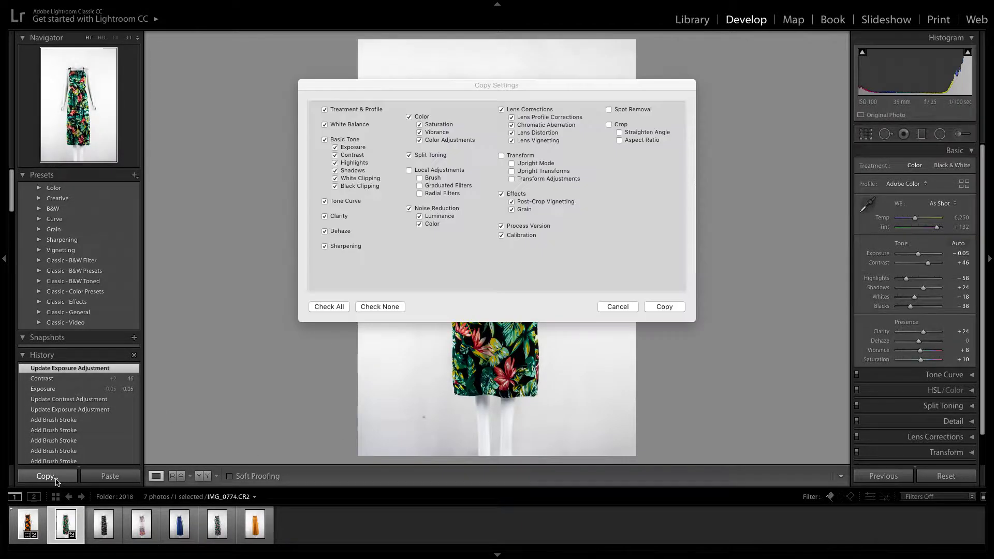
pyautogui.click(663, 307)
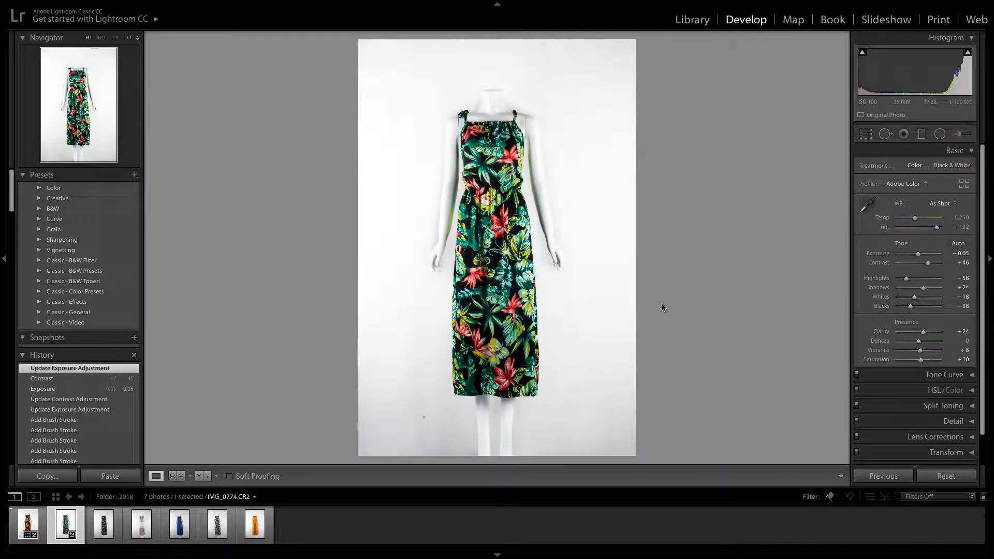
pyautogui.click(96, 523)
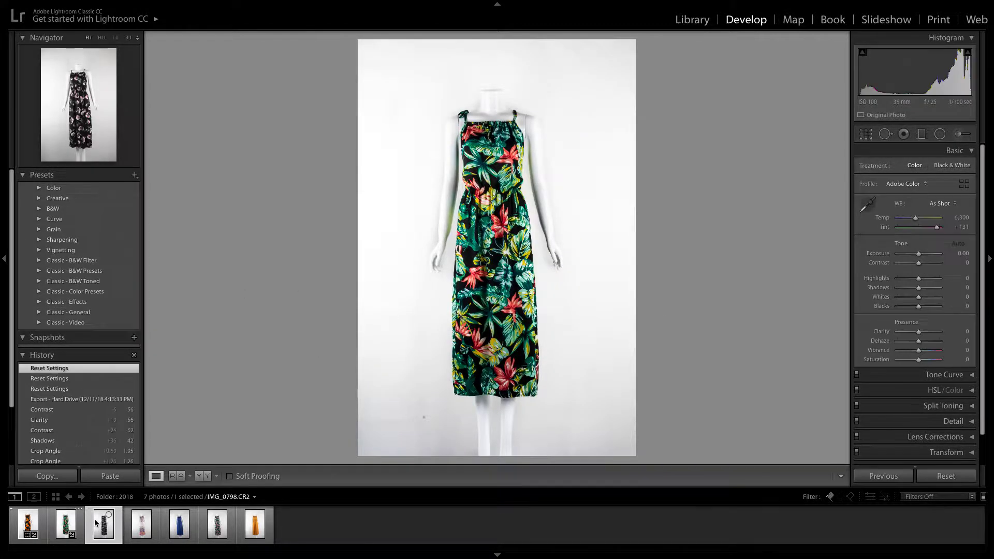
pyautogui.click(108, 477)
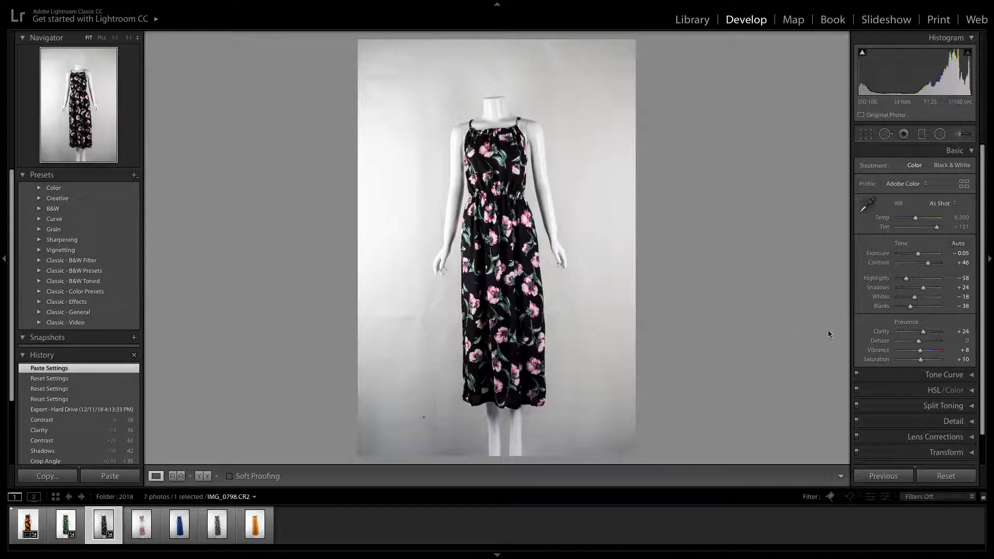
# Set Exposure +0.65, Contrast +71, Highlights −88, Shadows +11, Whites −27, Blacks −58 and Clarity +29 on the black floral dress photo
pyautogui.moveTo(919, 254); pyautogui.dragTo(921, 291)
pyautogui.moveTo(923, 332); pyautogui.dragTo(900, 280)
# Straighten the black floral dress photo with a crop angle of about 1.78 and apply the crop
pyautogui.click(867, 134)
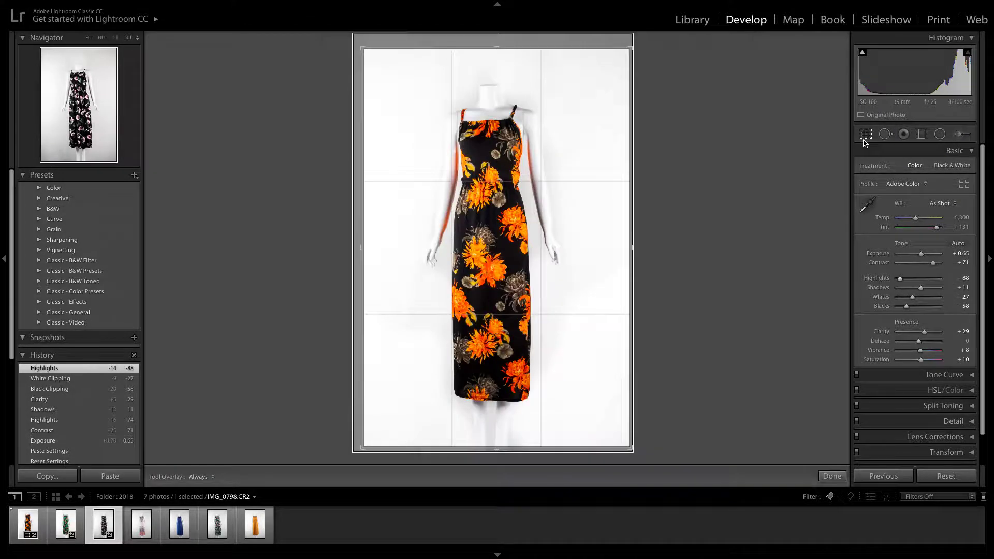
pyautogui.moveTo(642, 41); pyautogui.dragTo(647, 49)
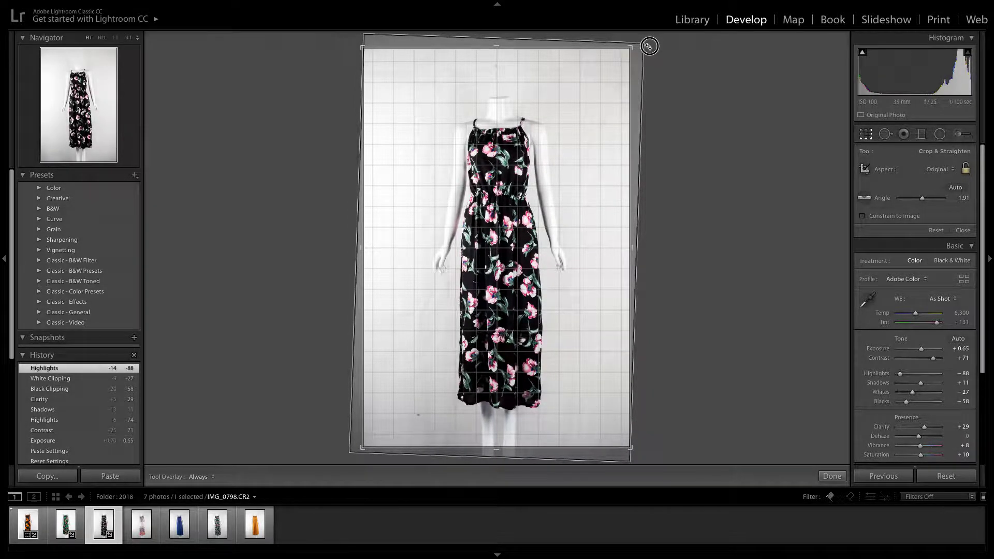
pyautogui.press('Return')
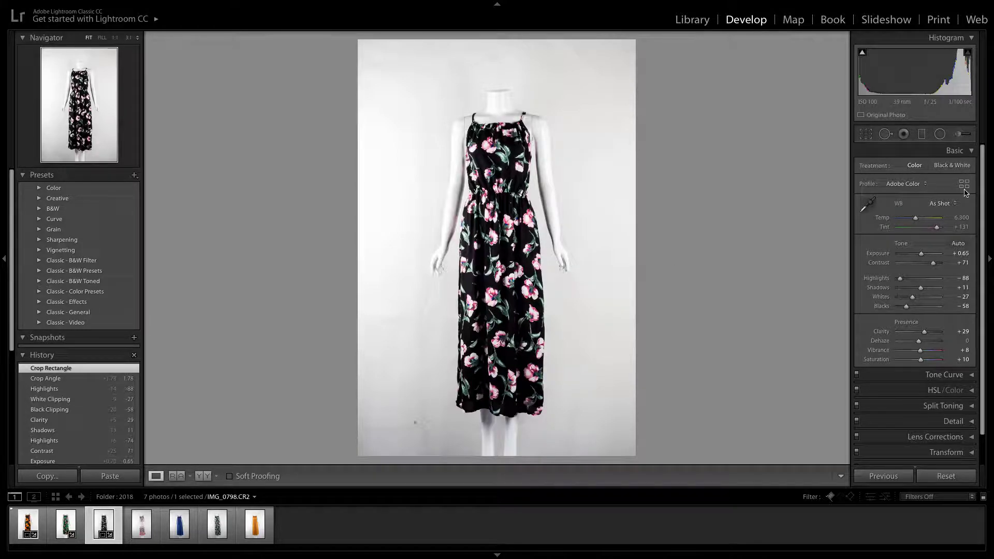
# Start an Adjustment Brush mask with Exposure 1.00 and paint the background right of the mannequin at size 11.0 with Auto Mask
pyautogui.click(962, 137)
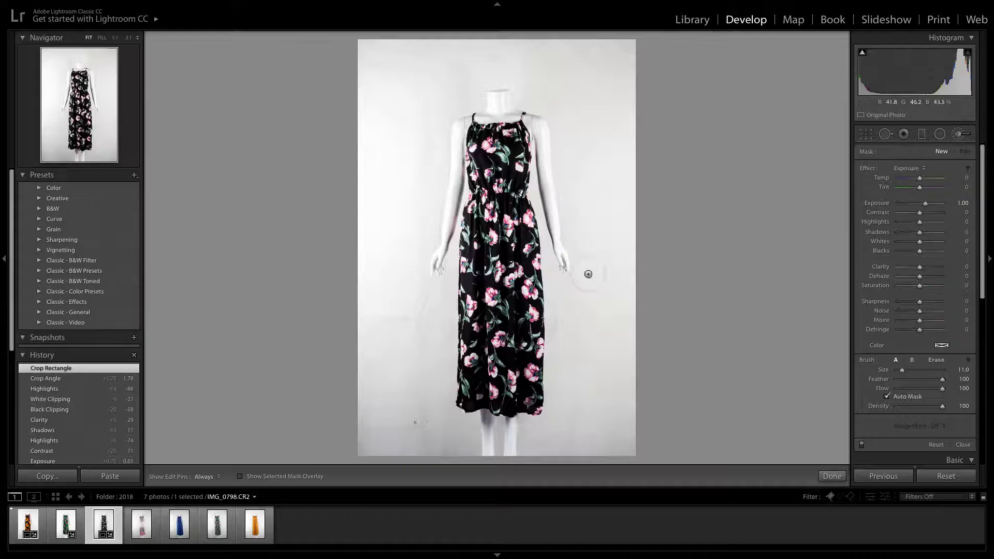
pyautogui.moveTo(589, 253); pyautogui.dragTo(594, 259)
pyautogui.press('h')
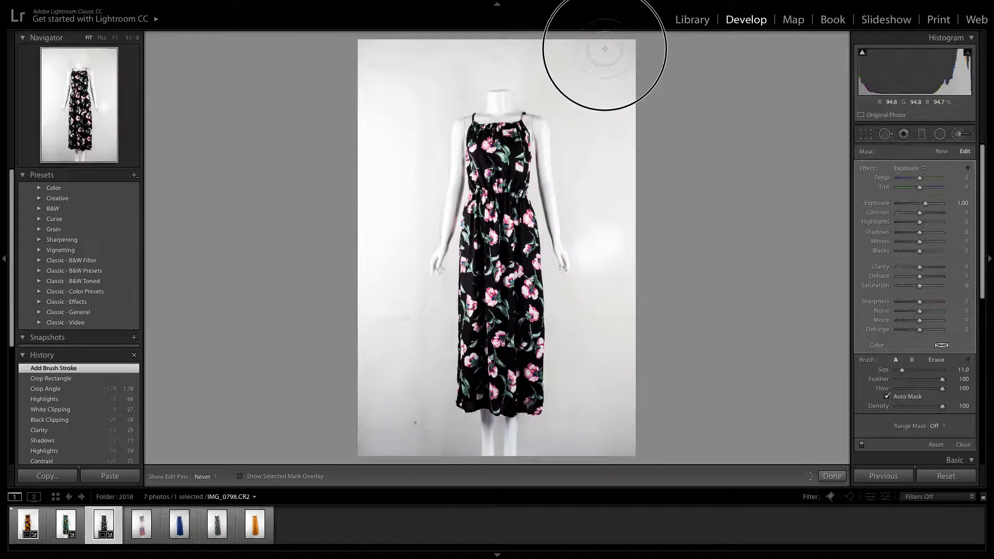
pyautogui.moveTo(617, 224)
pyautogui.mouseDown()
pyautogui.moveTo(577, 68)
pyautogui.moveTo(668, 43)
pyautogui.moveTo(366, 48)
pyautogui.moveTo(379, 348)
pyautogui.moveTo(435, 73)
pyautogui.moveTo(429, 80)
pyautogui.moveTo(458, 64)
pyautogui.moveTo(555, 80)
pyautogui.moveTo(652, 336)
pyautogui.mouseUp()
pyautogui.moveTo(631, 436)
pyautogui.mouseDown()
pyautogui.moveTo(580, 446)
pyautogui.moveTo(595, 419)
pyautogui.mouseUp()
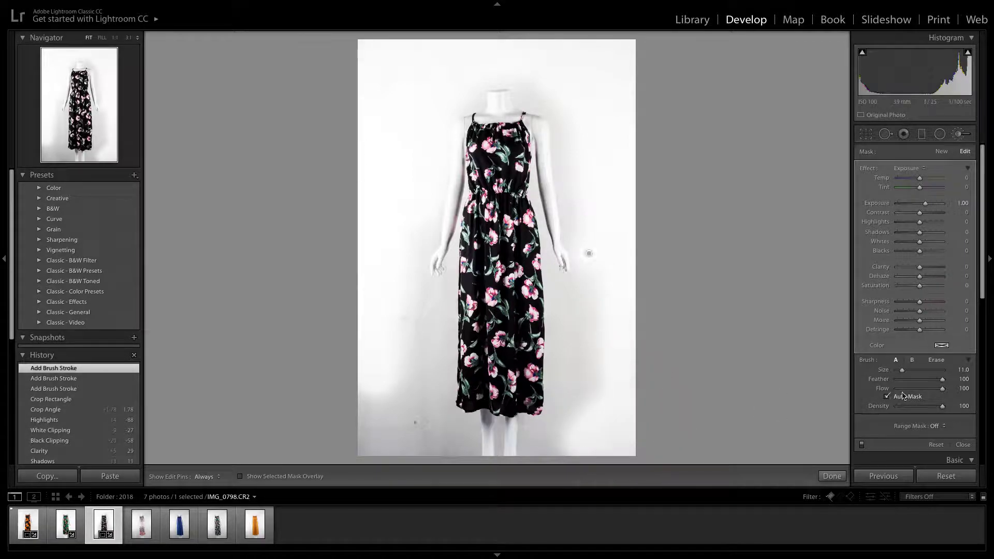
# Extend the brush mask over the background beside the legs, left of the dress and along the top, and lower the mask's Exposure
pyautogui.moveTo(526, 433)
pyautogui.mouseDown()
pyautogui.moveTo(536, 446)
pyautogui.moveTo(577, 451)
pyautogui.mouseUp()
pyautogui.moveTo(463, 427)
pyautogui.mouseDown()
pyautogui.moveTo(442, 394)
pyautogui.moveTo(422, 430)
pyautogui.moveTo(442, 289)
pyautogui.moveTo(411, 403)
pyautogui.moveTo(371, 378)
pyautogui.moveTo(356, 419)
pyautogui.moveTo(405, 435)
pyautogui.moveTo(367, 437)
pyautogui.moveTo(432, 450)
pyautogui.moveTo(465, 438)
pyautogui.moveTo(429, 422)
pyautogui.moveTo(436, 306)
pyautogui.moveTo(417, 285)
pyautogui.moveTo(413, 222)
pyautogui.mouseUp()
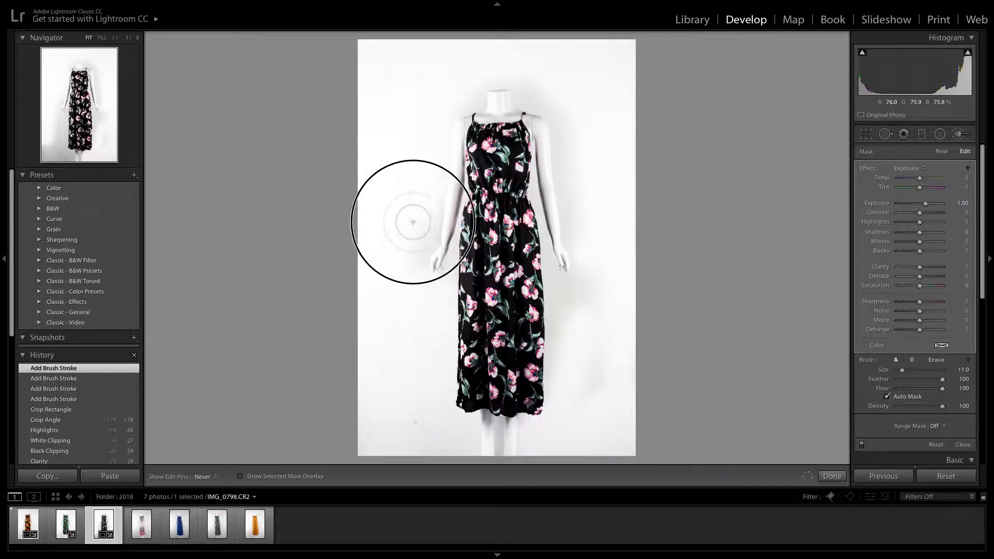
pyautogui.moveTo(554, 433)
pyautogui.mouseDown()
pyautogui.moveTo(487, 430)
pyautogui.moveTo(521, 438)
pyautogui.moveTo(509, 438)
pyautogui.moveTo(505, 474)
pyautogui.mouseUp()
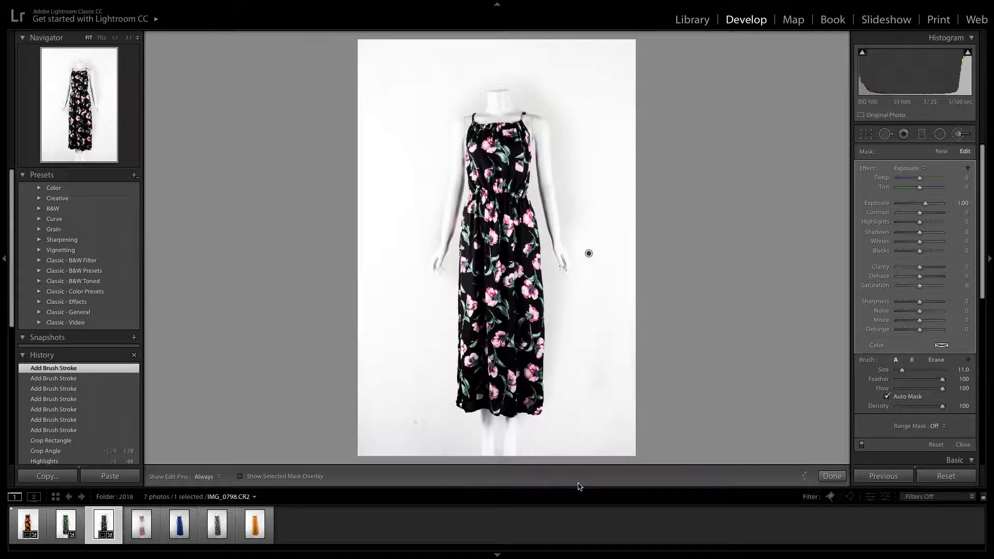
pyautogui.moveTo(633, 57)
pyautogui.mouseDown()
pyautogui.moveTo(617, 34)
pyautogui.moveTo(314, 44)
pyautogui.mouseUp()
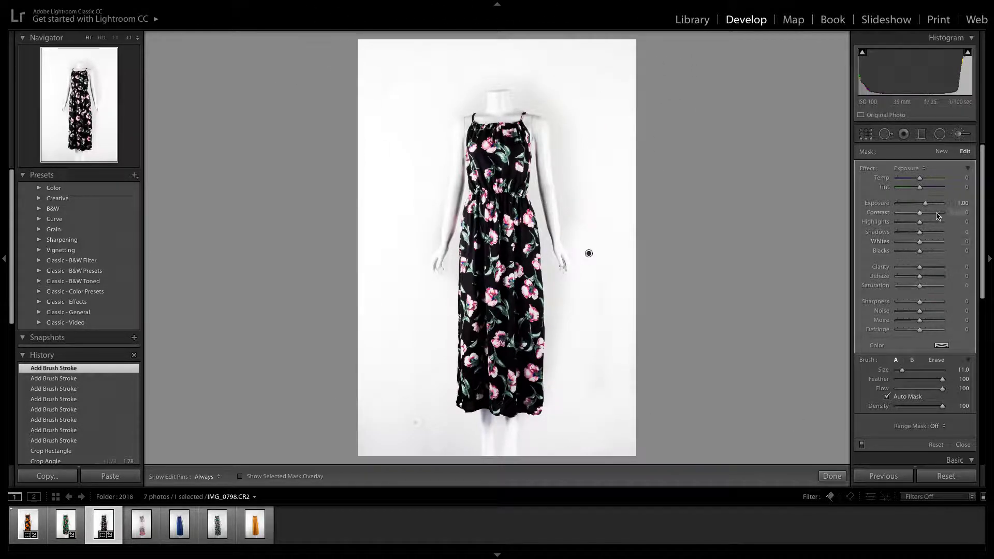
pyautogui.moveTo(927, 206); pyautogui.dragTo(920, 205)
# Clone out the lower-left background spot at size 77, feather 85 and opacity 100, and clone over the mark above the neck
pyautogui.press('q')
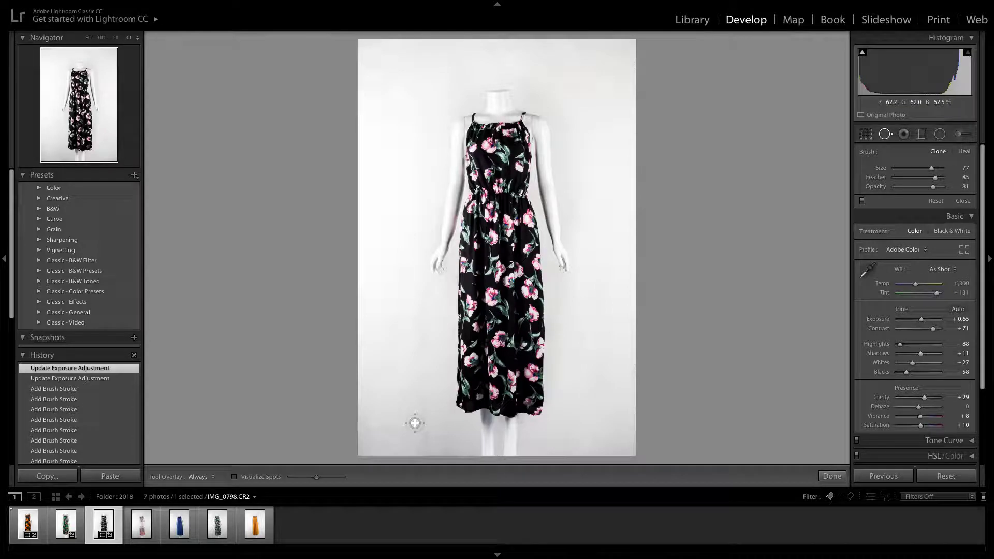
pyautogui.click(415, 423)
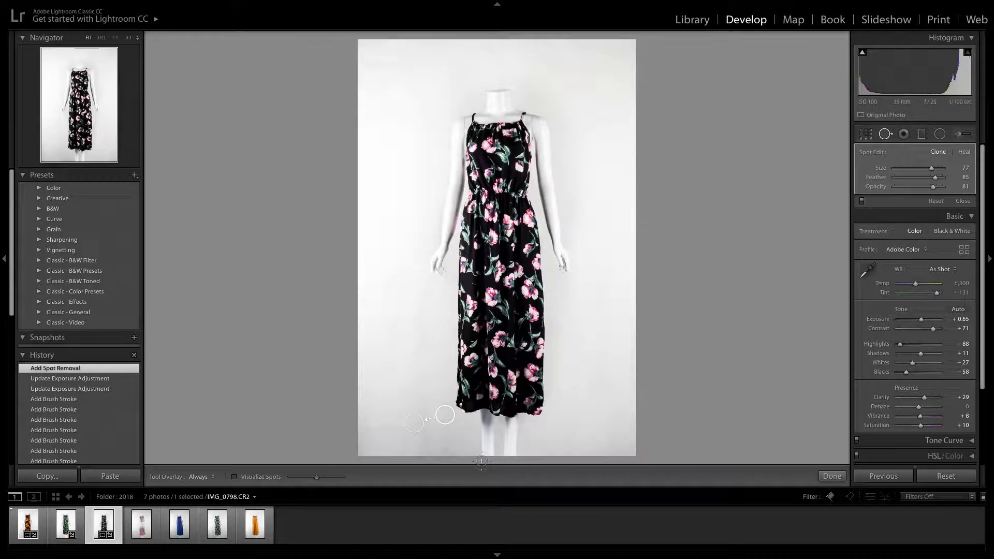
pyautogui.moveTo(936, 191); pyautogui.dragTo(951, 191)
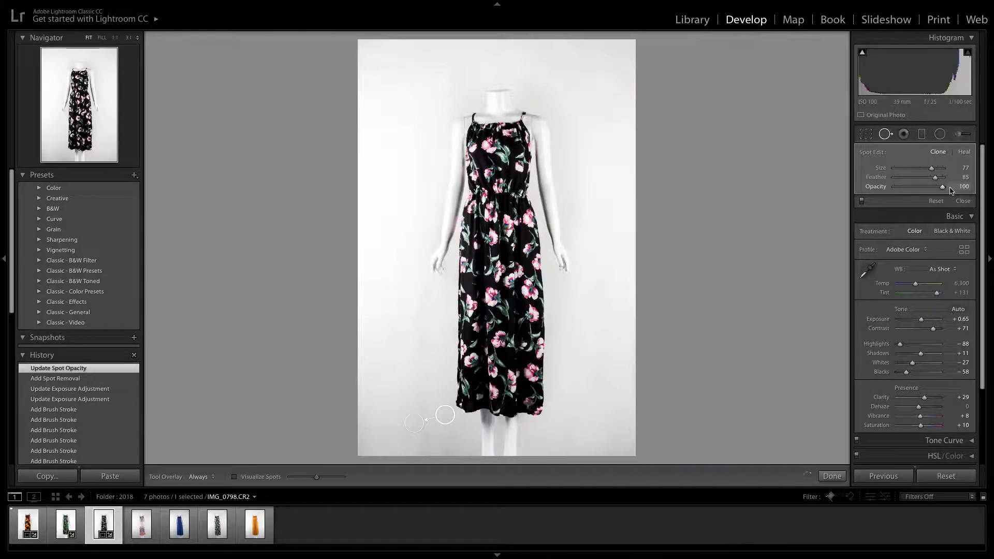
pyautogui.click(508, 59)
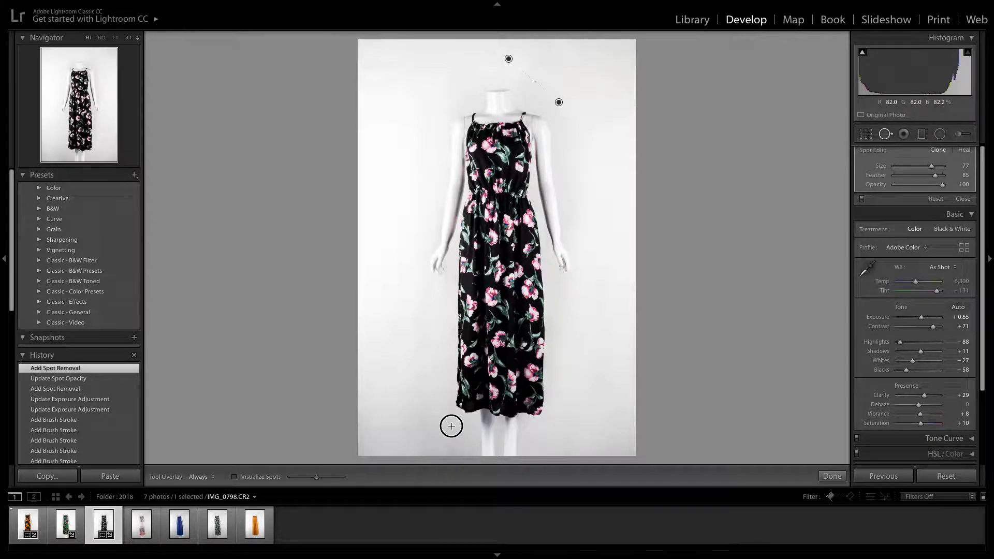
# Try to clone a horizontal strip of the lower-left background from the upper-left background, and undo the attempt
pyautogui.moveTo(361, 425); pyautogui.dragTo(460, 426)
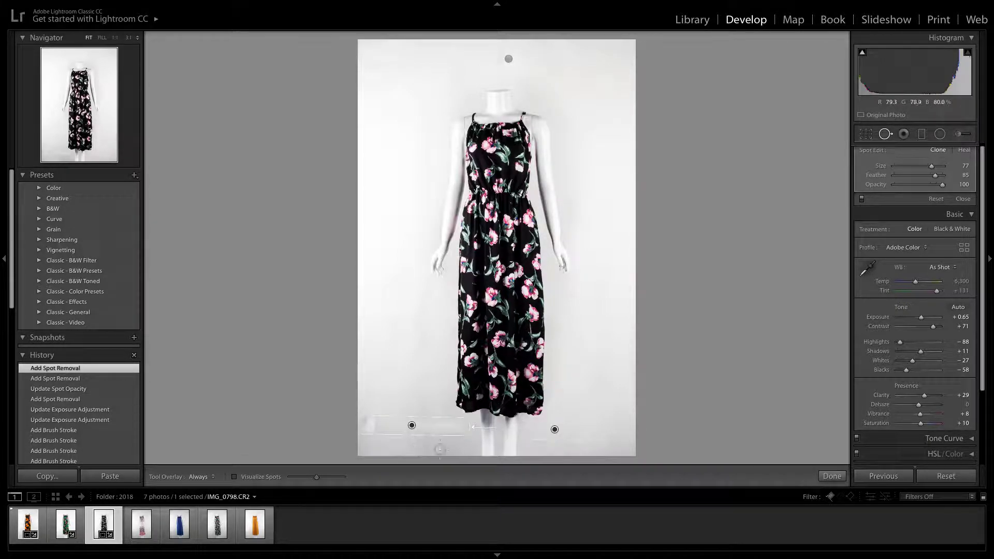
pyautogui.moveTo(524, 427); pyautogui.dragTo(382, 70)
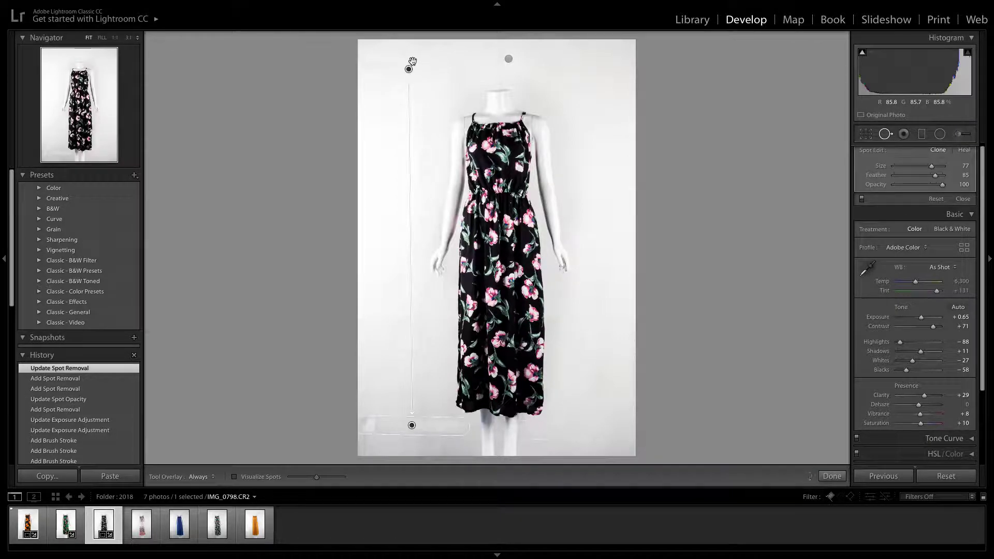
pyautogui.click(442, 451)
pyautogui.hotkey('ctrl', 'z')
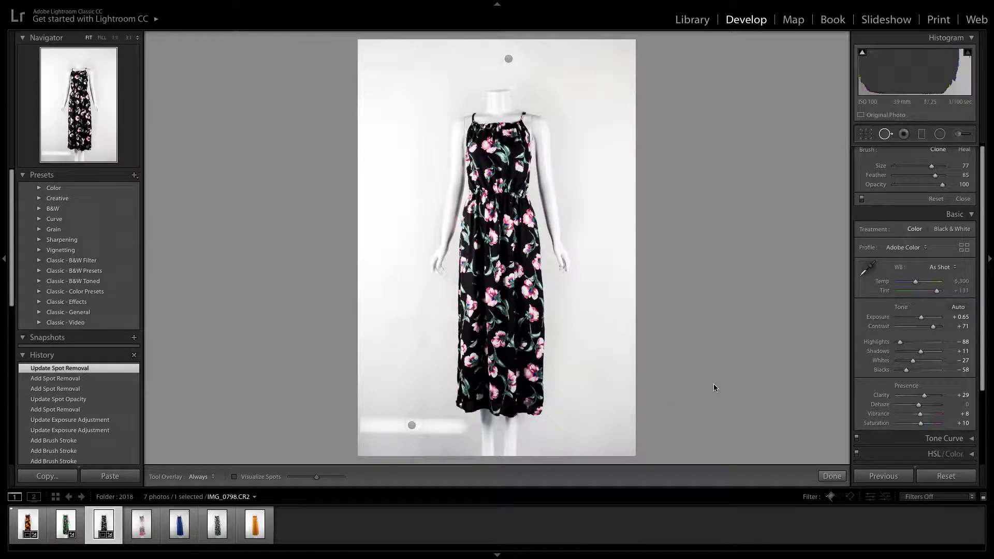
pyautogui.hotkey('ctrl', 'z')
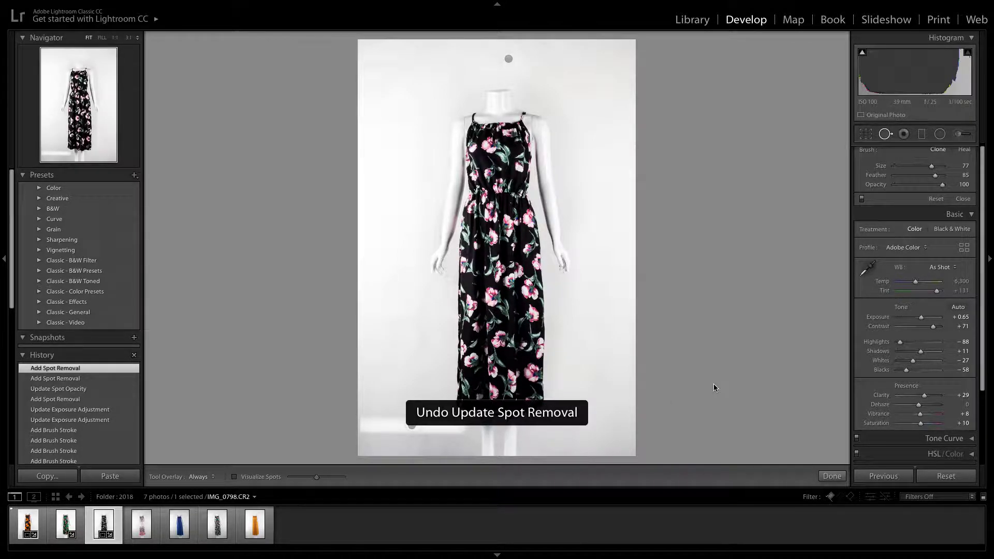
pyautogui.hotkey('ctrl', 'z')
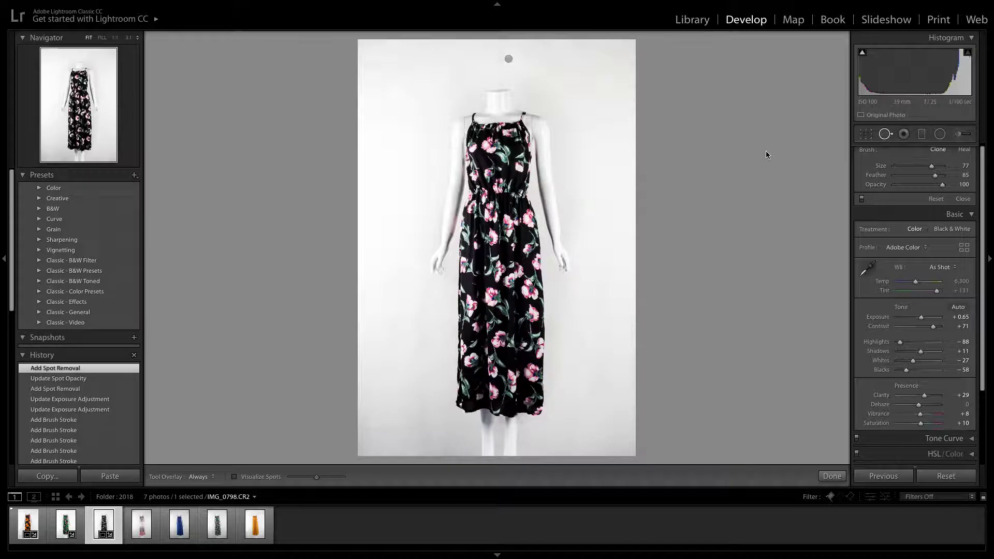
# Close Spot Removal and examine the floral dress's bodice, waist and skirt at full magnification
pyautogui.scroll(-1, 887, 166)
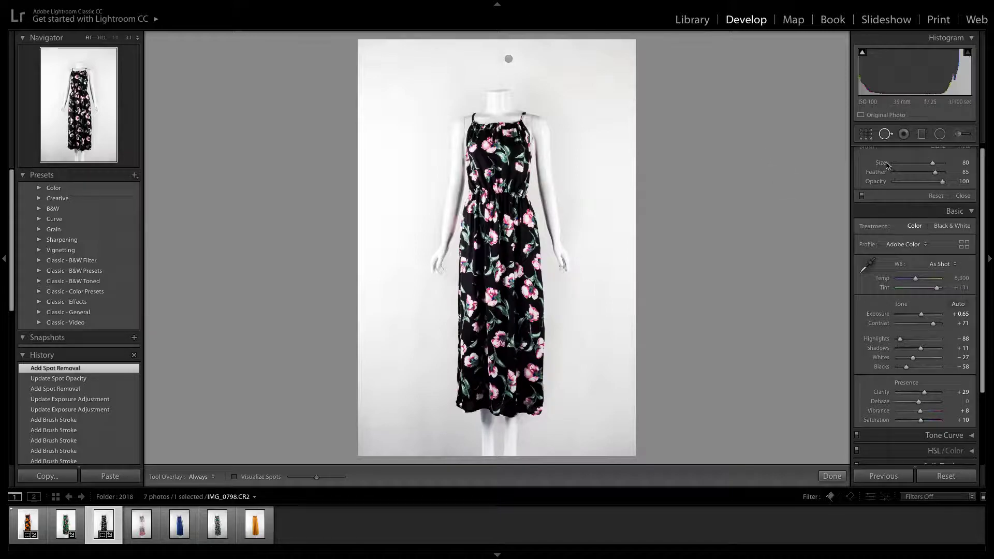
pyautogui.click(884, 135)
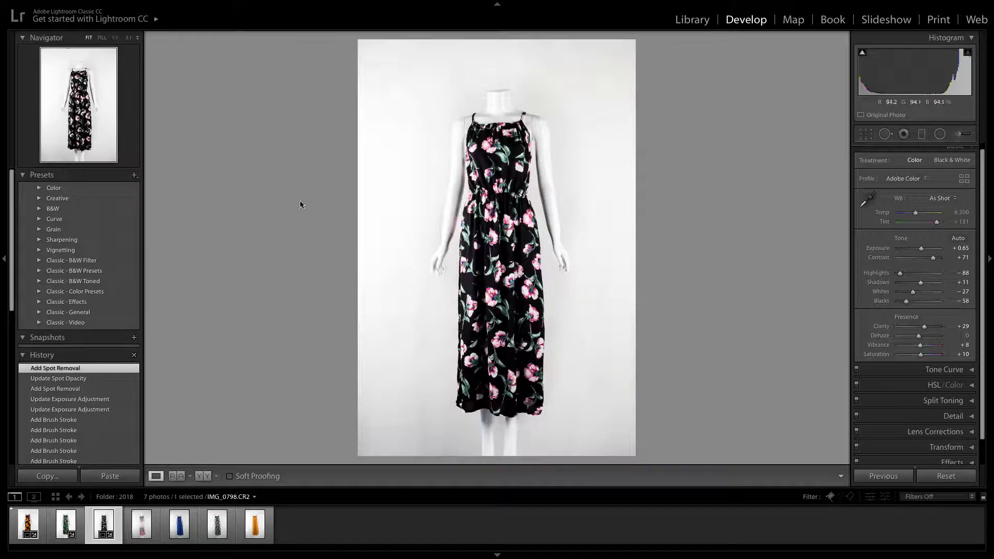
pyautogui.click(511, 161)
pyautogui.click(519, 287)
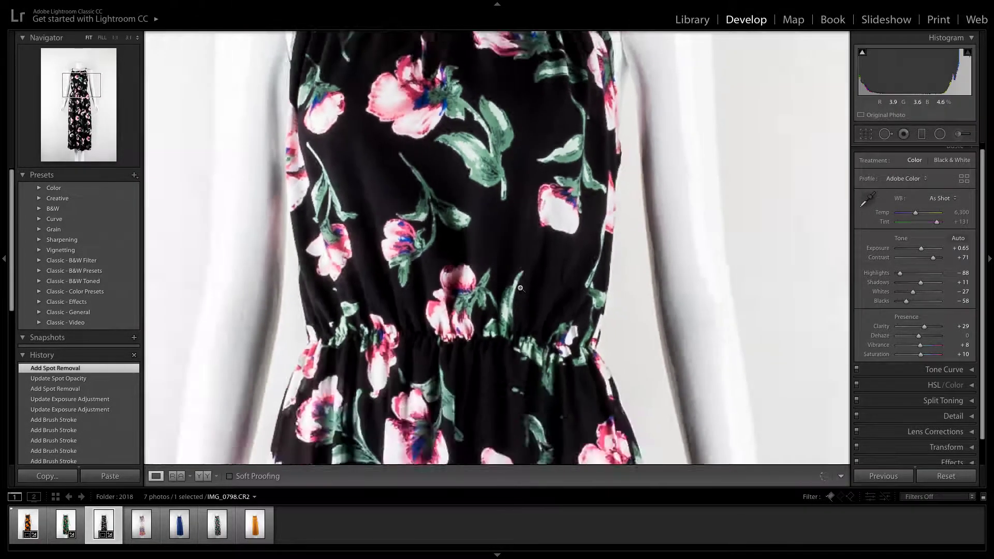
pyautogui.click(508, 285)
pyautogui.moveTo(385, 159); pyautogui.dragTo(455, 304)
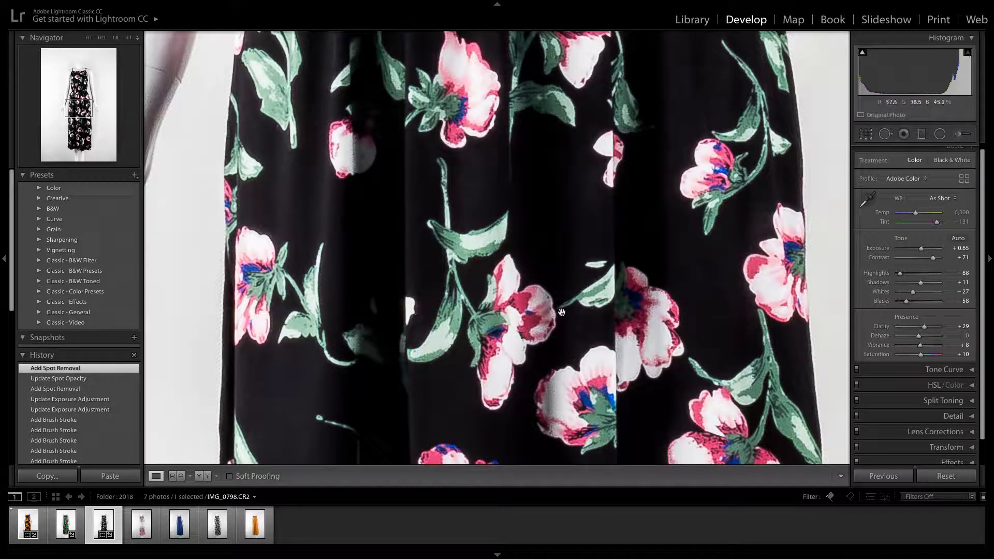
pyautogui.moveTo(685, 308); pyautogui.dragTo(663, 313)
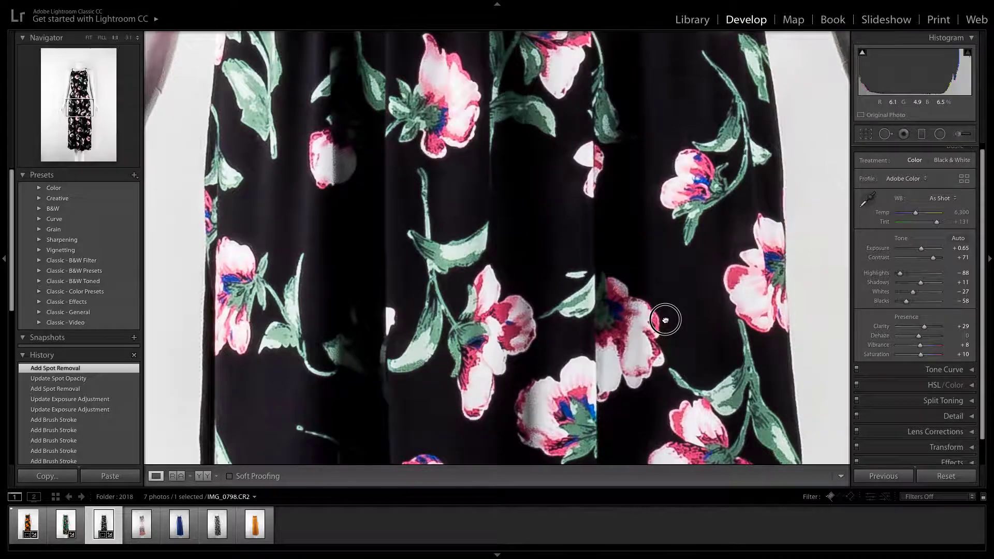
pyautogui.click(503, 276)
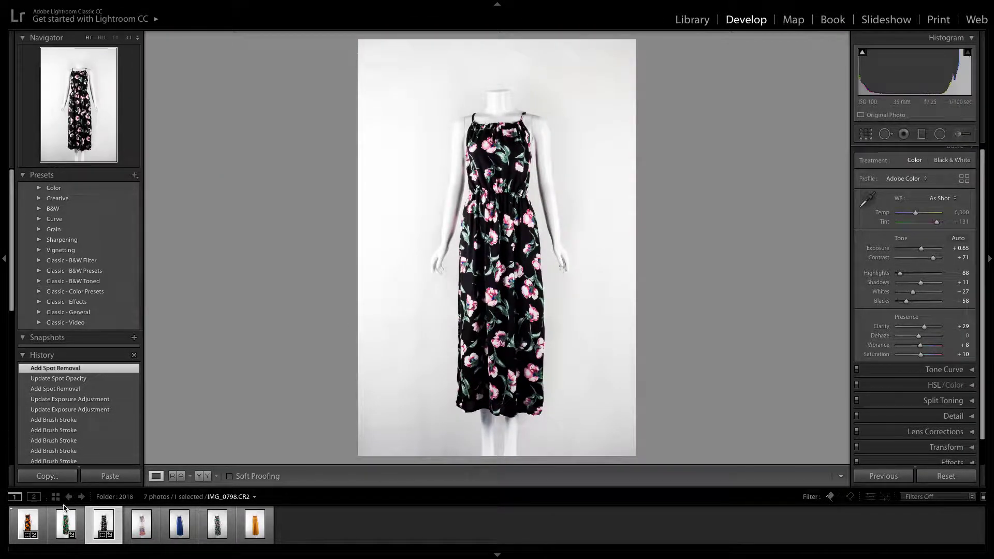
pyautogui.click(27, 524)
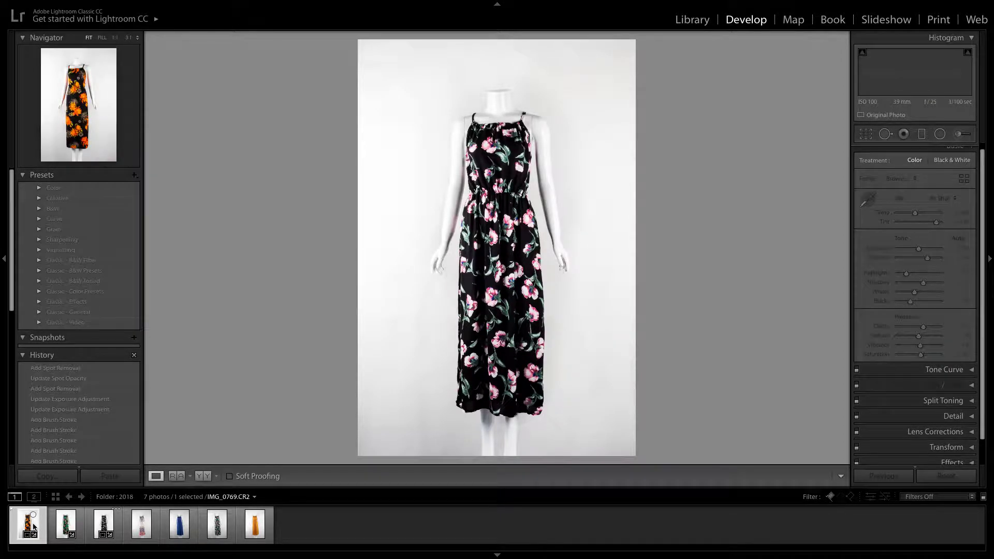
pyautogui.click(254, 528)
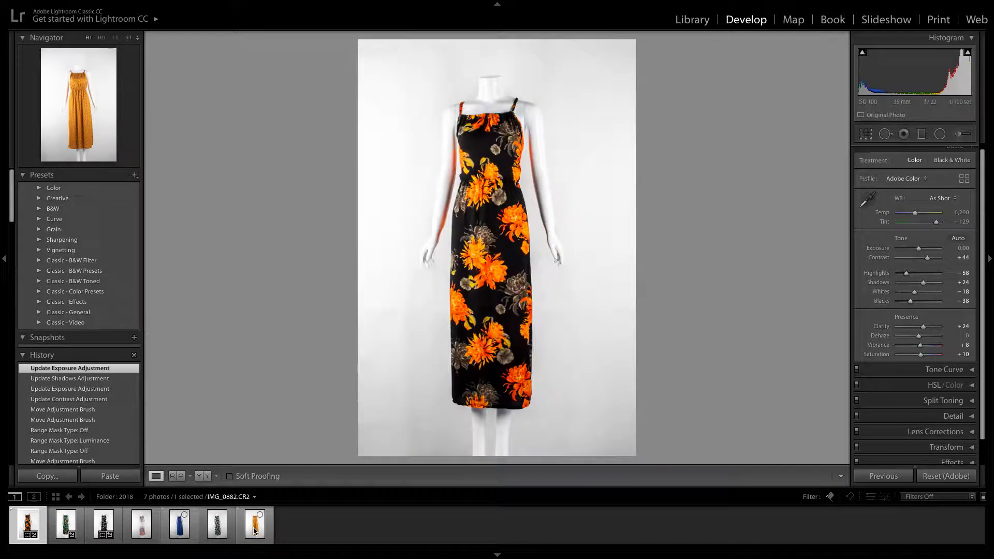
pyautogui.keyDown('shift'); pyautogui.click(254, 528); pyautogui.keyUp('shift')
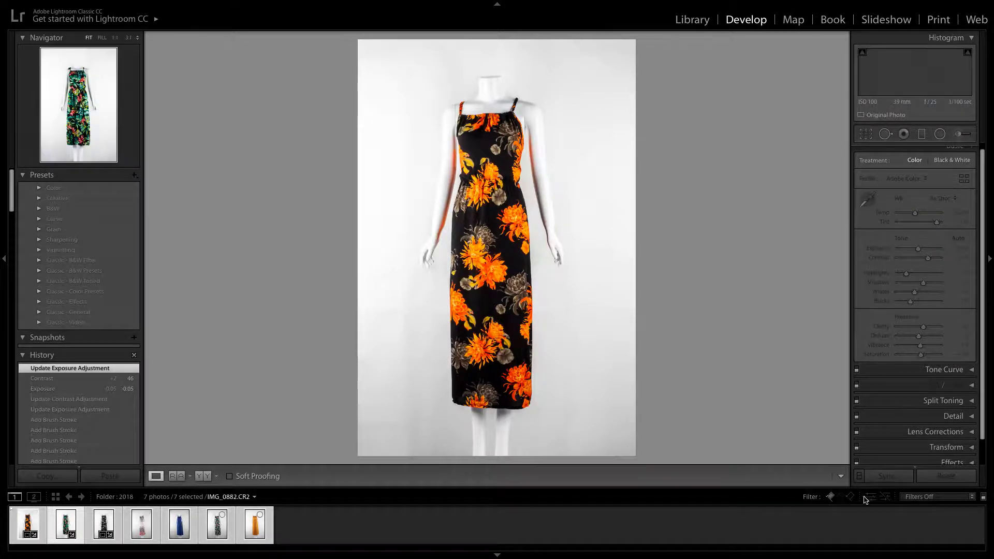
pyautogui.click(830, 497)
pyautogui.click(830, 497)
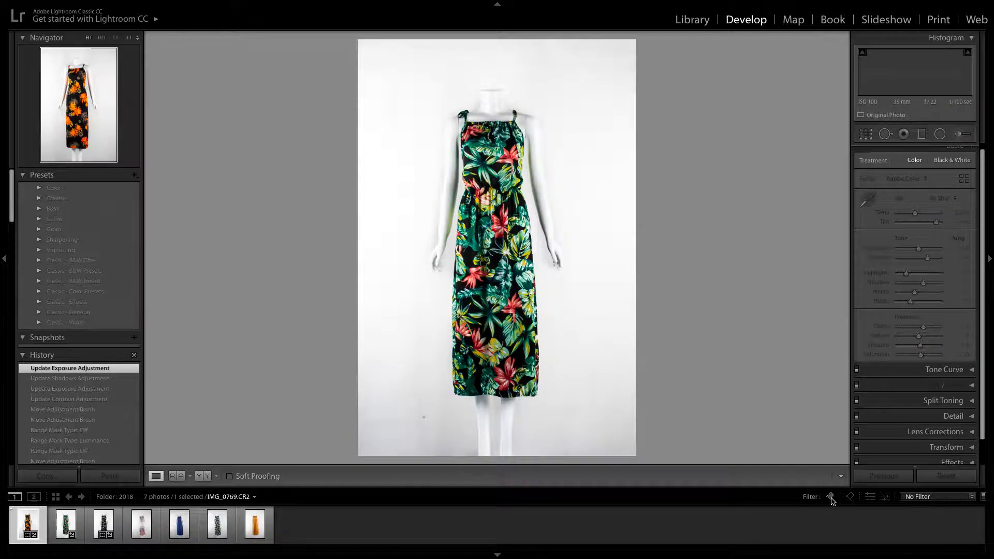
# Flag the photos of the black dress with pink flowers and the green tropical-print dress as picks
pyautogui.click(62, 527)
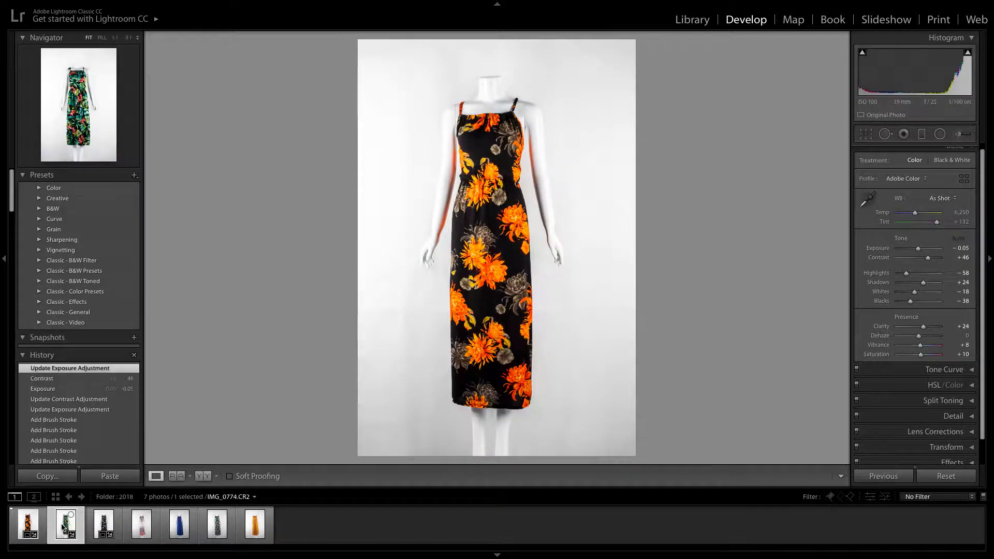
pyautogui.click(96, 526)
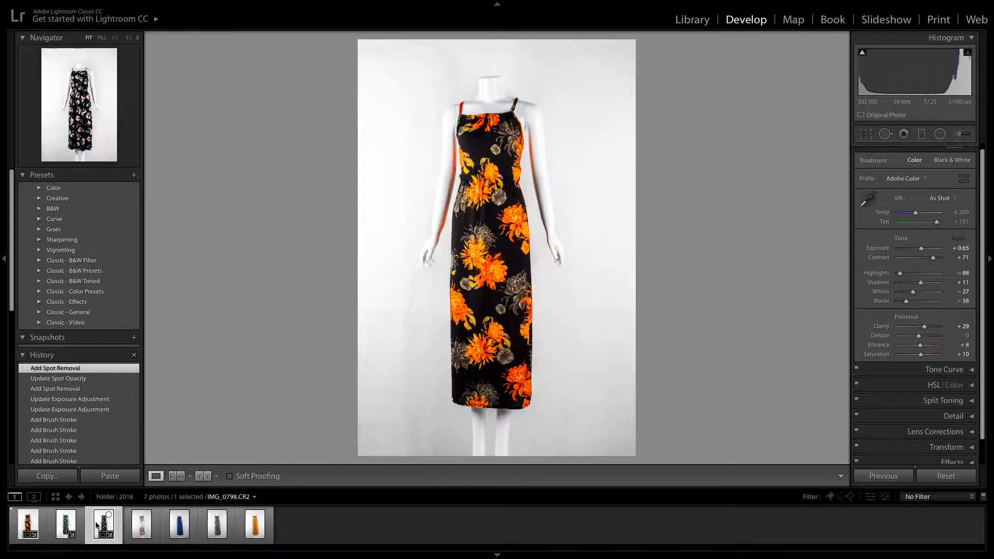
pyautogui.rightClick(96, 525)
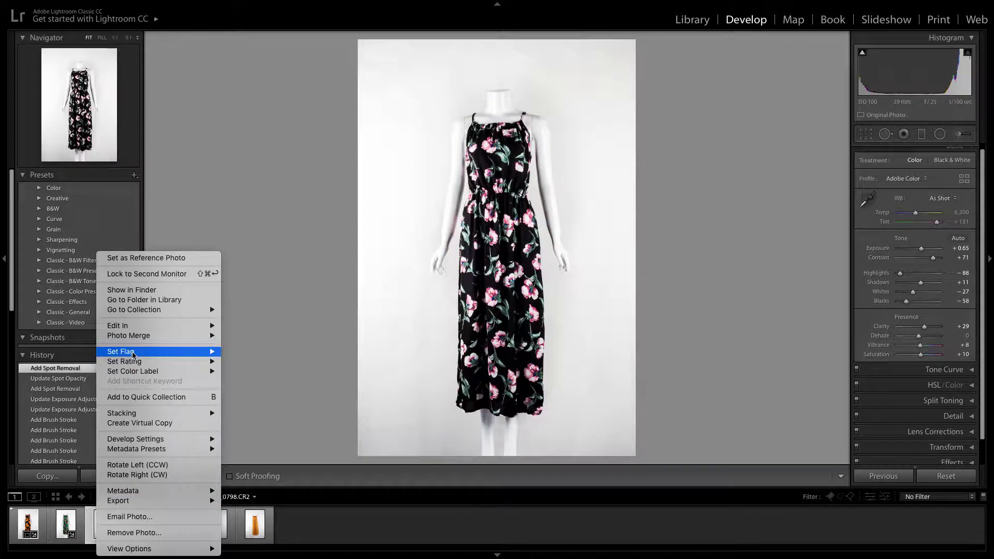
pyautogui.moveTo(133, 355)
pyautogui.click(243, 344)
pyautogui.click(61, 524)
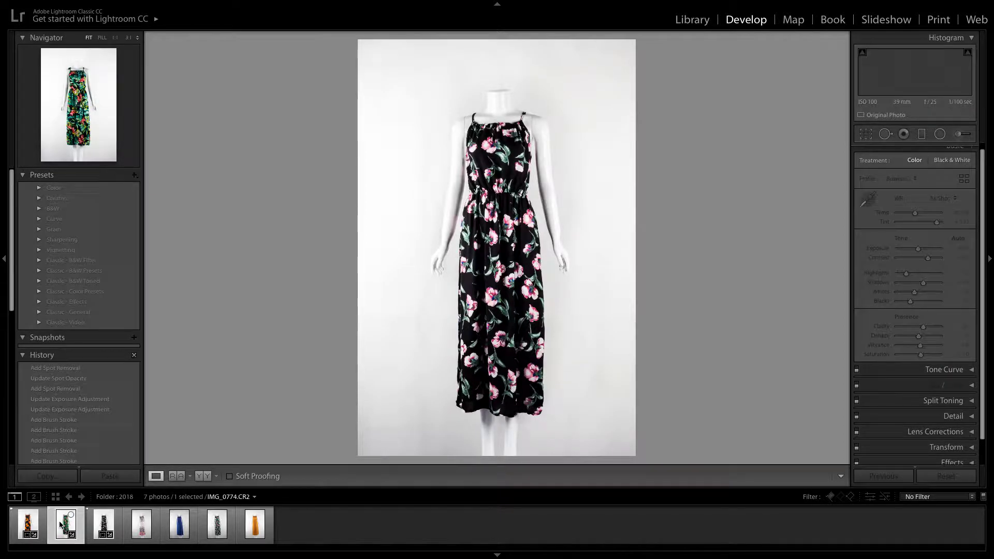
pyautogui.rightClick(61, 524)
pyautogui.moveTo(97, 354)
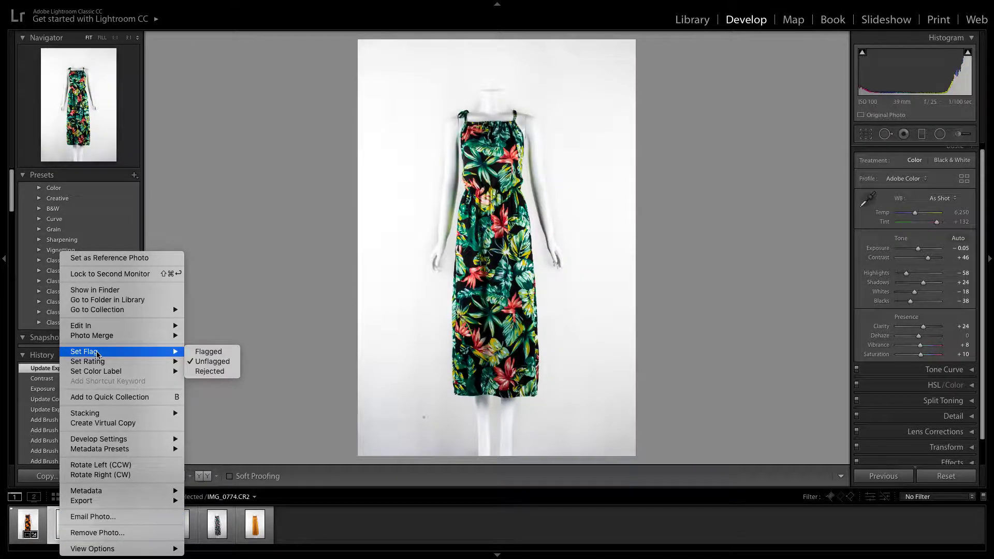
pyautogui.click(220, 352)
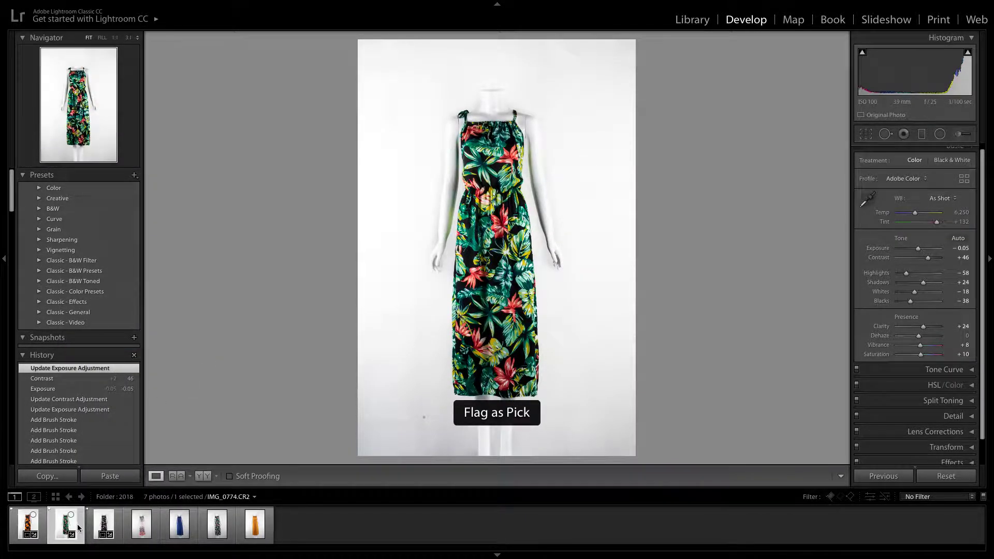
# Switch to the Library grid and filter the photos to show only the flagged ones
pyautogui.click(680, 21)
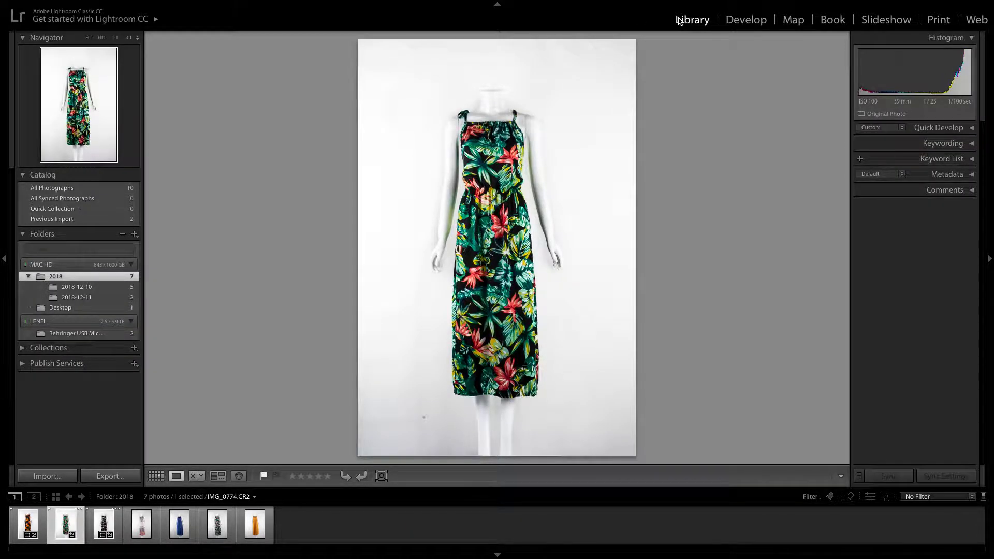
pyautogui.click(156, 475)
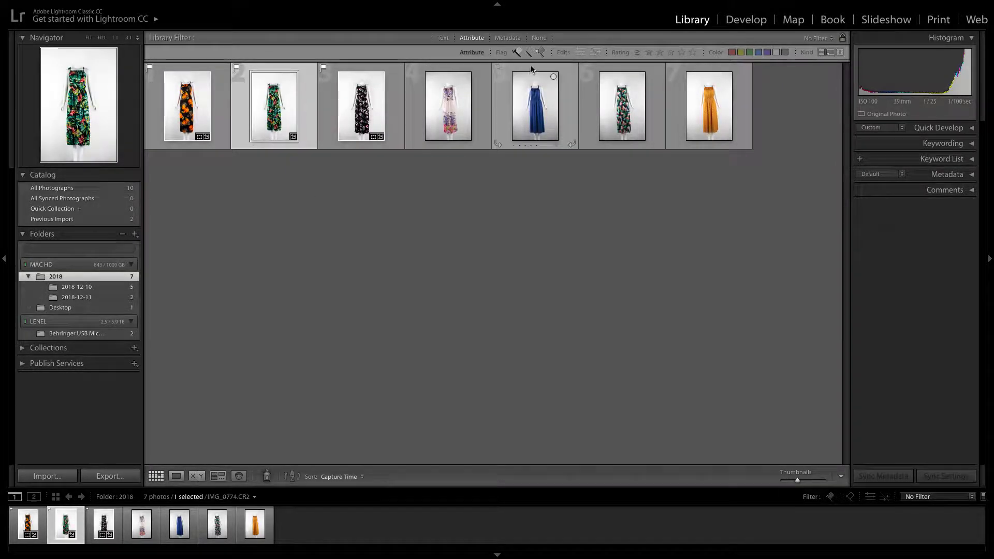
pyautogui.click(517, 52)
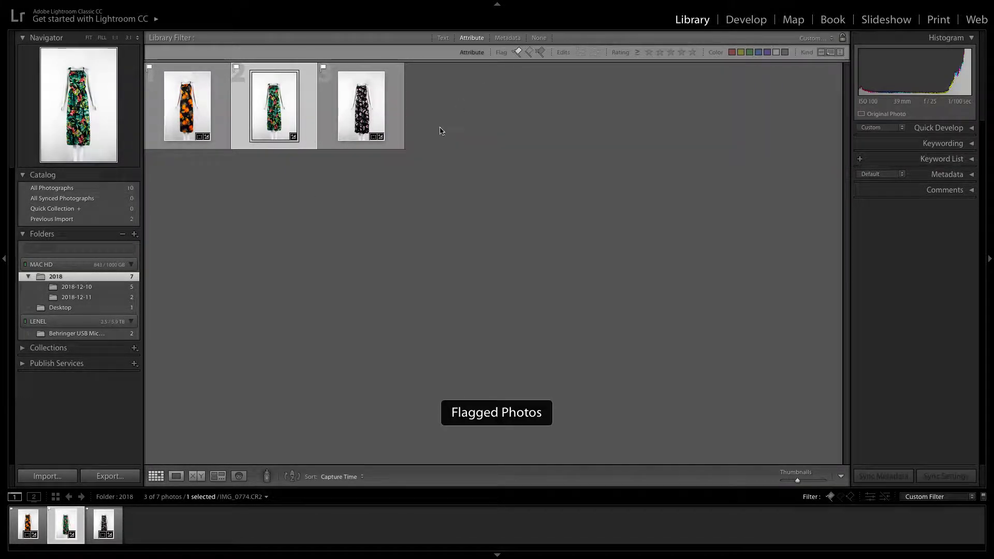
pyautogui.click(360, 183)
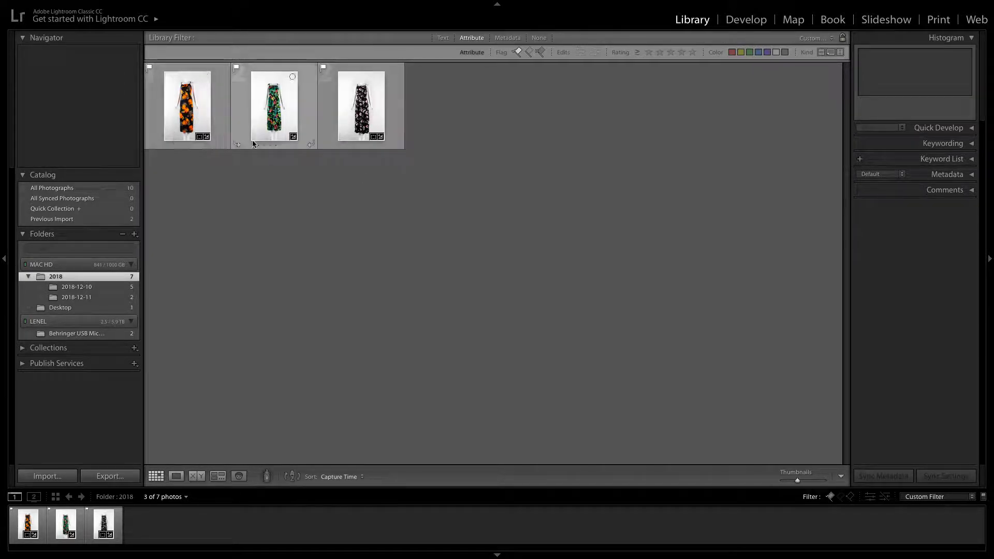
# View the flagged dress photos enlarged one after another in the Library
pyautogui.doubleClick(204, 110)
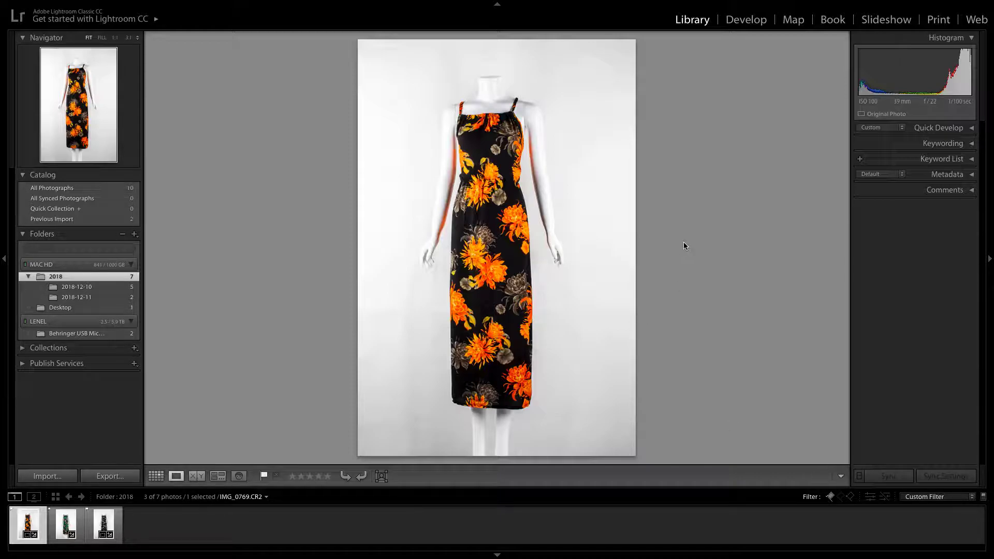
pyautogui.click(60, 524)
pyautogui.click(102, 526)
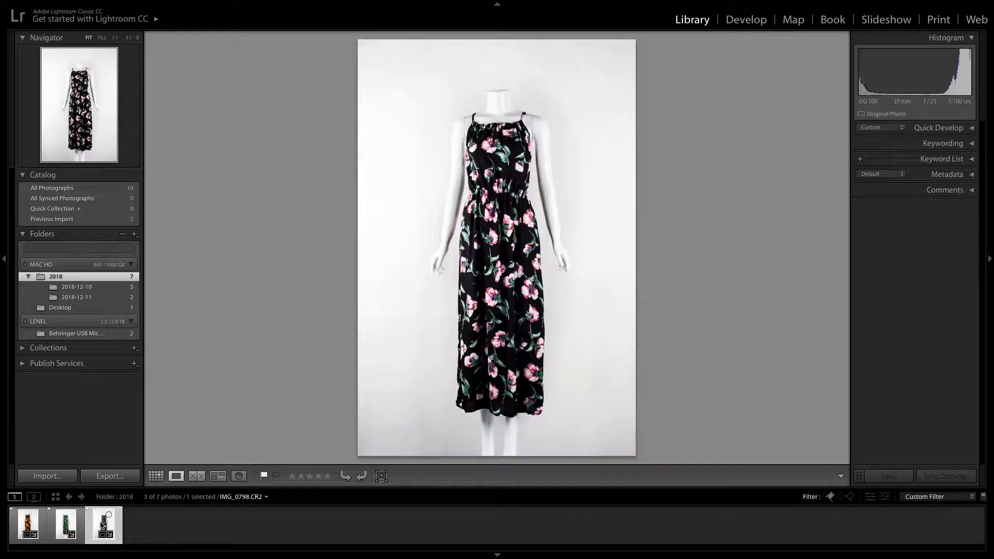
pyautogui.click(74, 526)
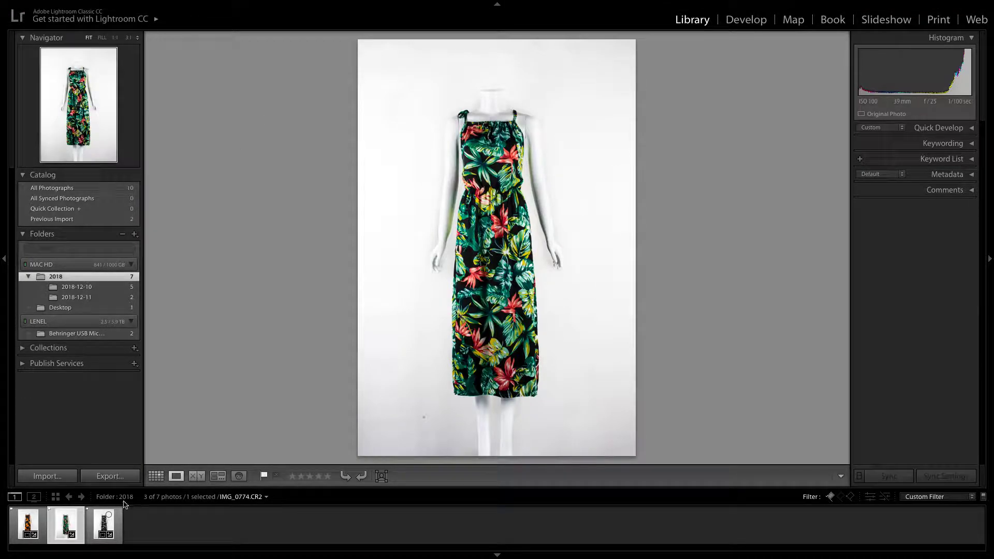
# Select all three flagged dress photos and open the export settings for them
pyautogui.click(109, 521)
pyautogui.keyDown('shift'); pyautogui.click(28, 520); pyautogui.keyUp('shift')
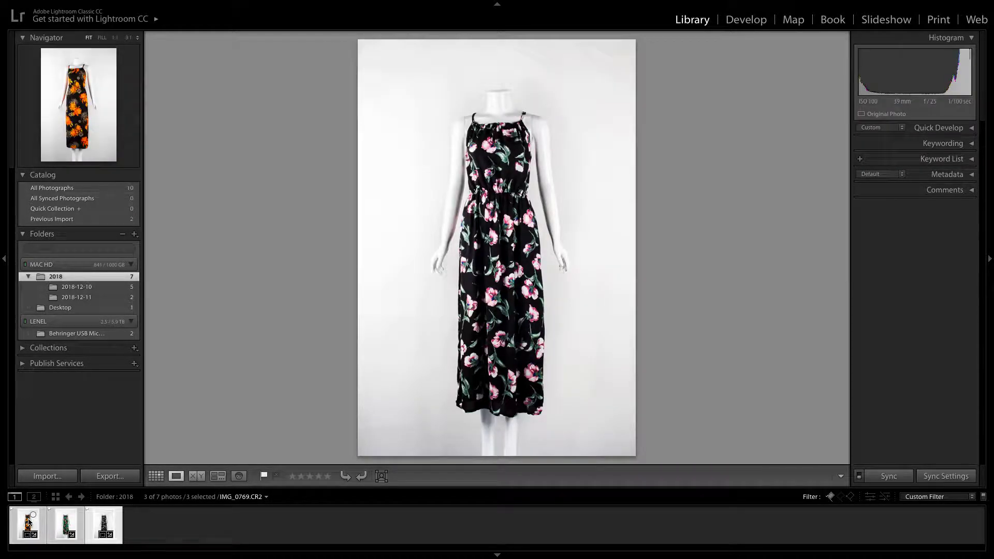
pyautogui.click(80, 7)
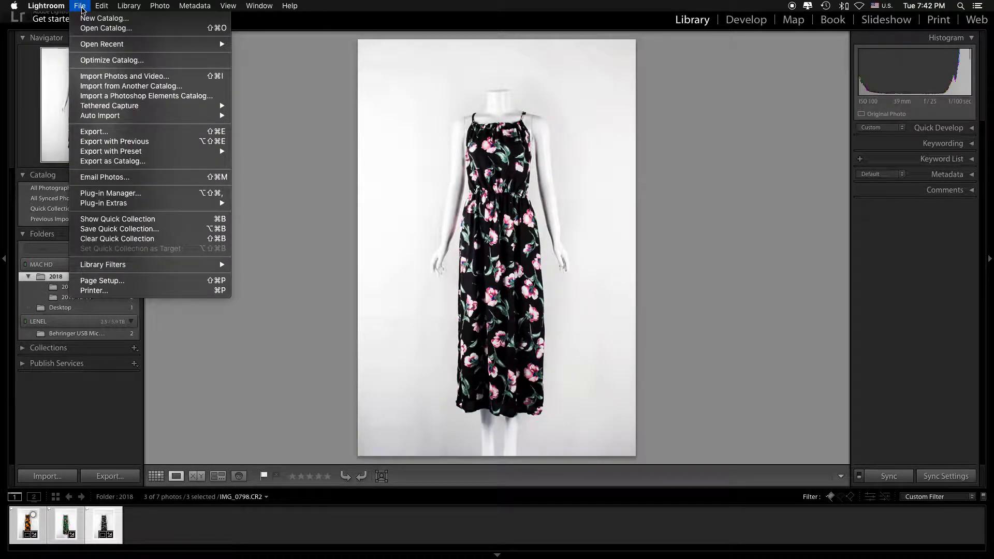
pyautogui.click(95, 132)
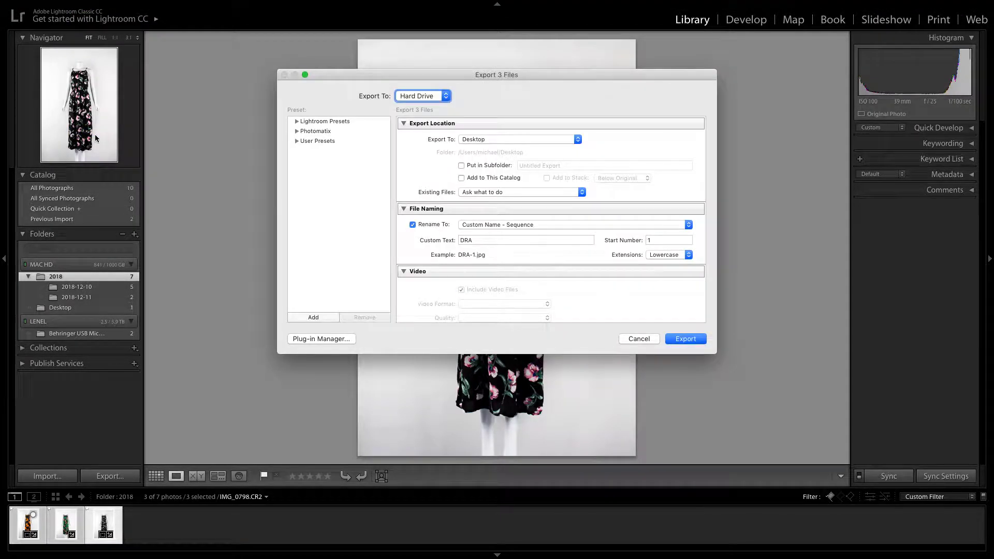
# Set Desktop as the export destination with the subfolder option off
pyautogui.click(462, 167)
pyautogui.click(462, 167)
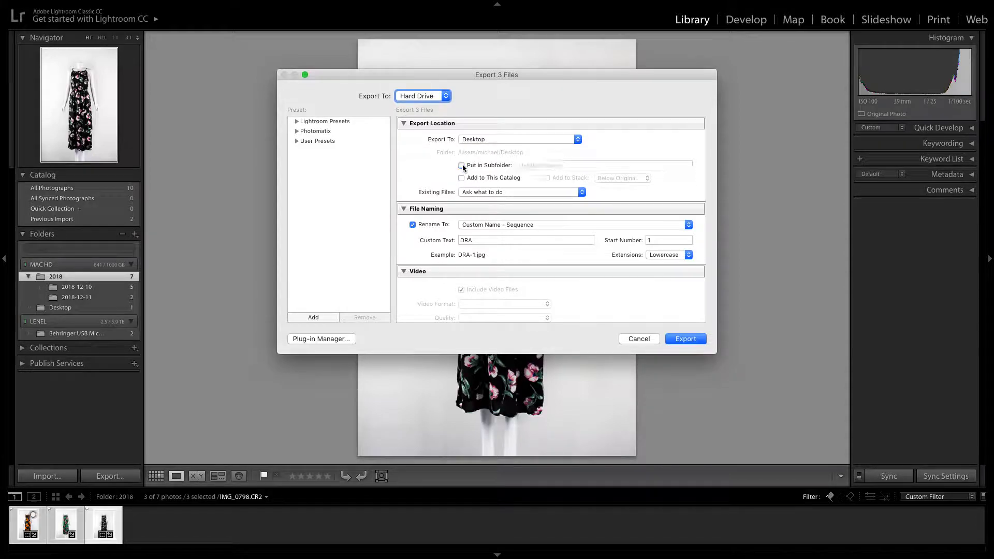
pyautogui.click(490, 140)
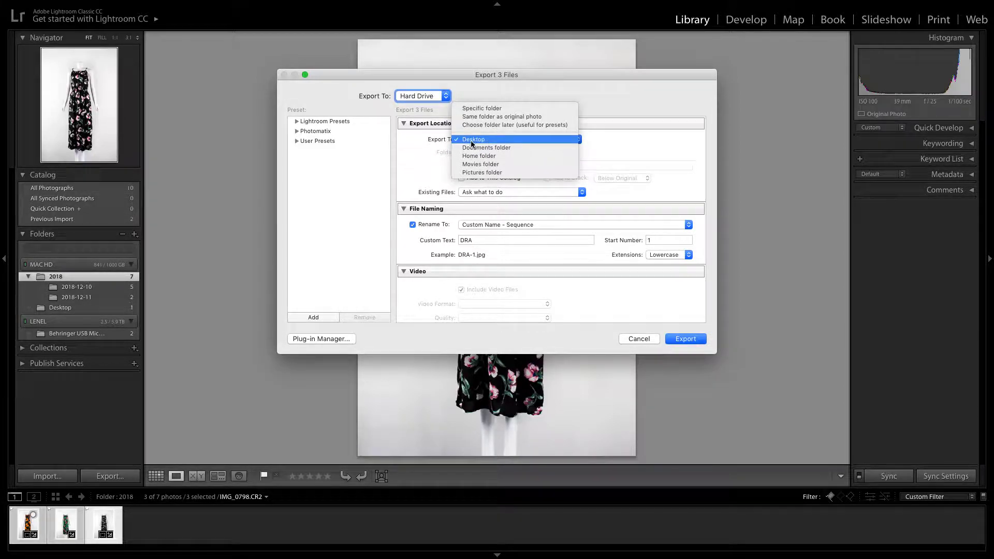
pyautogui.click(474, 139)
# Try putting the export in a subfolder, turn that option off again, and look over the existing-files choices
pyautogui.click(462, 166)
pyautogui.tripleClick(532, 165)
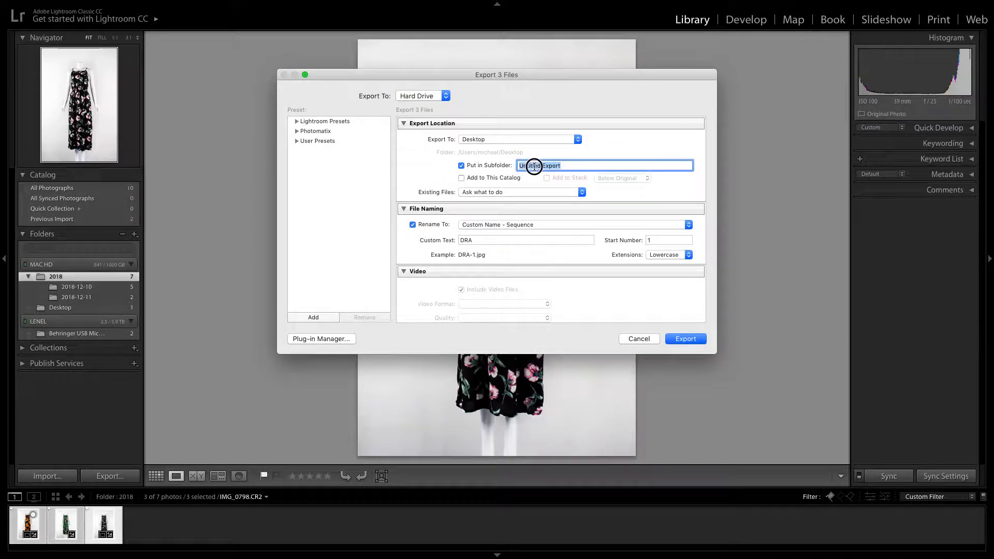
pyautogui.click(461, 166)
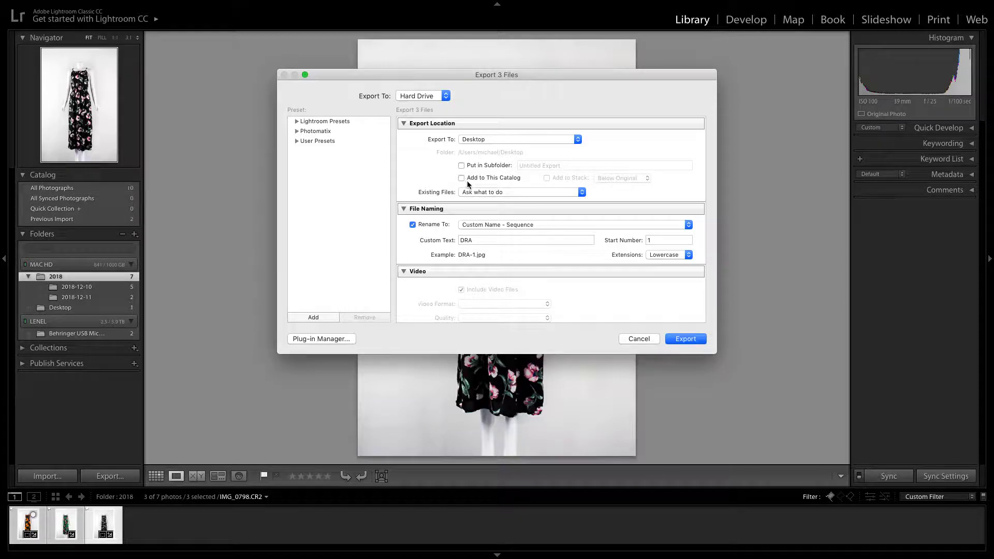
pyautogui.click(490, 192)
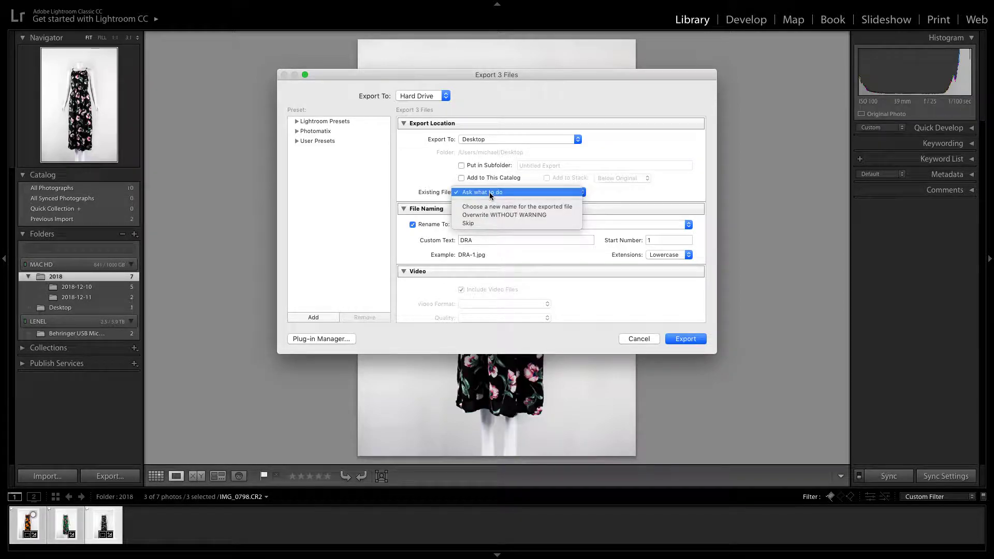
pyautogui.click(436, 174)
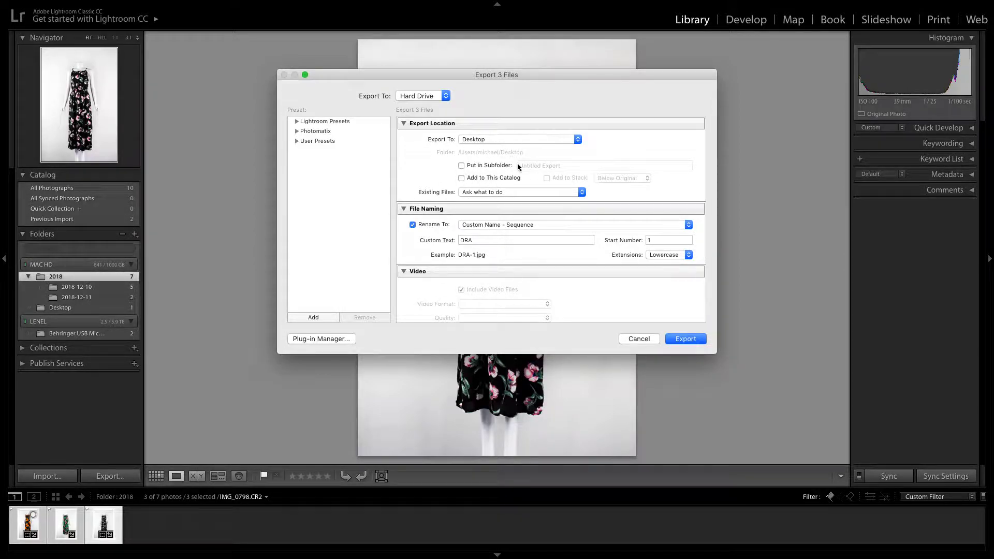
# Set the export file naming to the Custom Name - Original File Number template
pyautogui.click(413, 225)
pyautogui.click(413, 225)
pyautogui.click(507, 225)
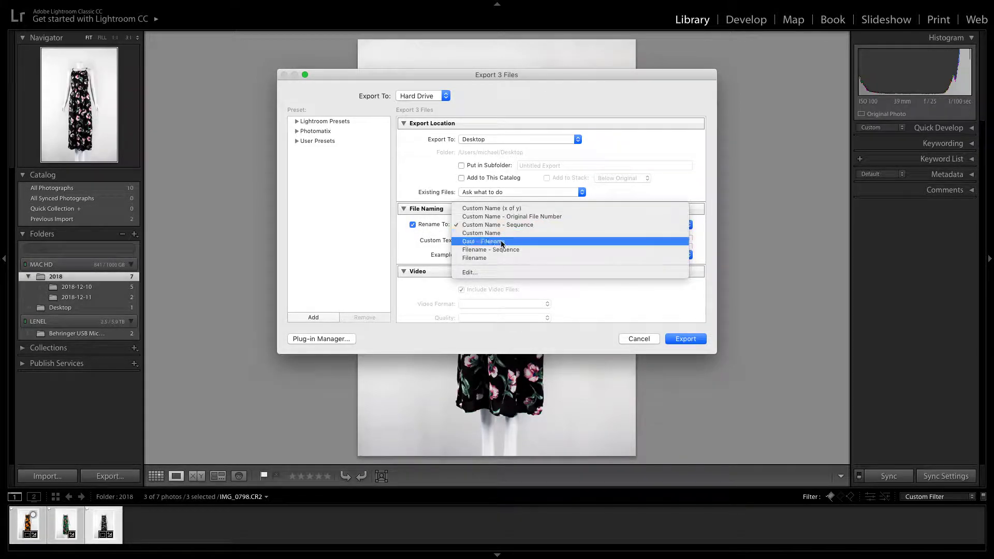
pyautogui.click(536, 216)
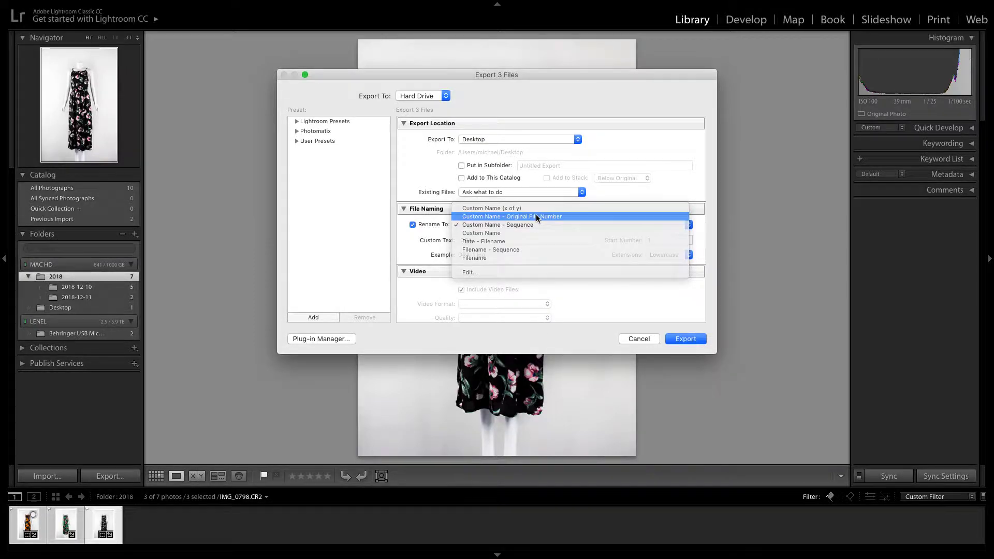
pyautogui.click(439, 255)
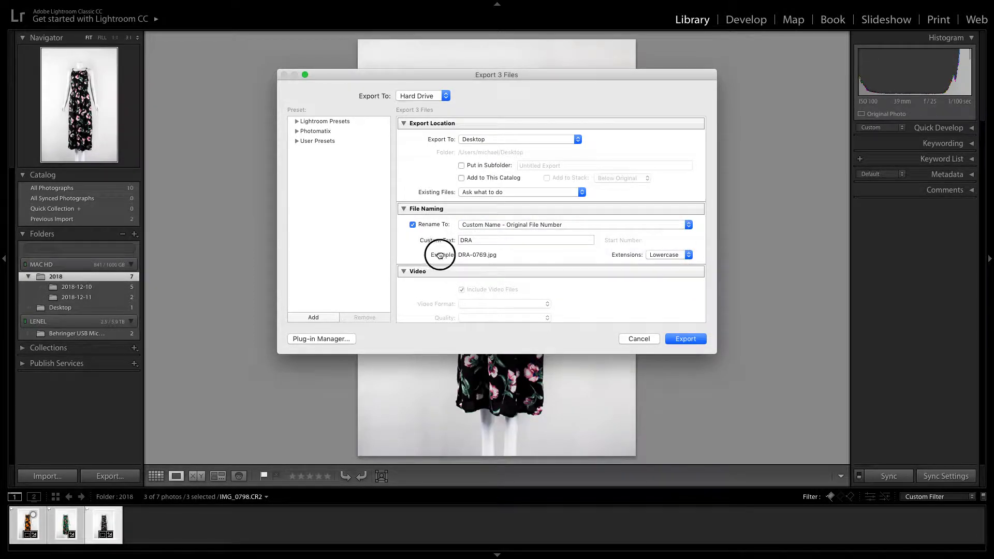
# Enter "Indian style" as the custom text for the exported file names
pyautogui.click(477, 240)
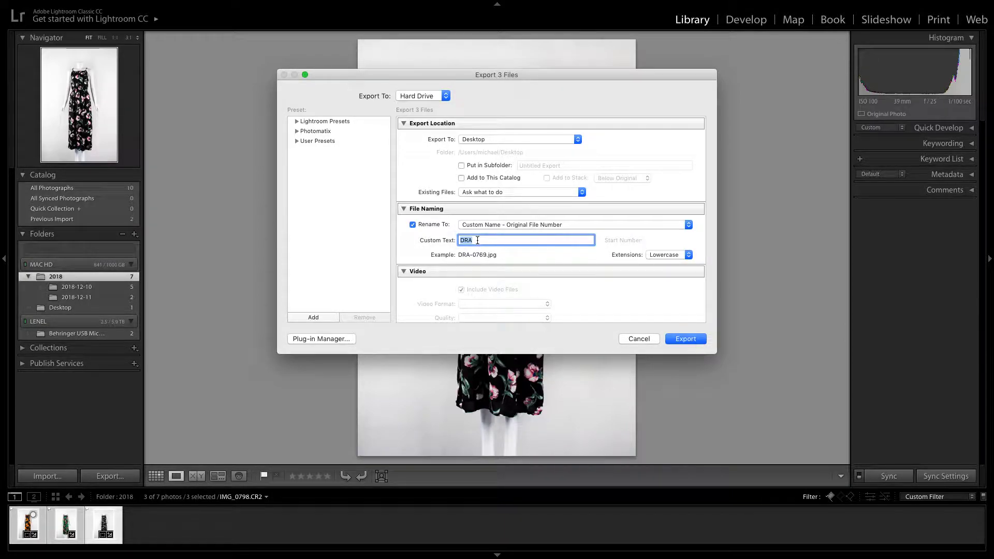
pyautogui.write('INdian')
pyautogui.press('BackSpace')
pyautogui.press('BackSpace')
pyautogui.press('BackSpace')
pyautogui.press('BackSpace')
pyautogui.press('BackSpace')
pyautogui.press('BackSpace')
pyautogui.press('BackSpace')
pyautogui.write('Indian style')
# Turn off renaming of the exported files and set the file format to JPEG with quality 100
pyautogui.click(412, 225)
pyautogui.scroll(-5, 545, 251)
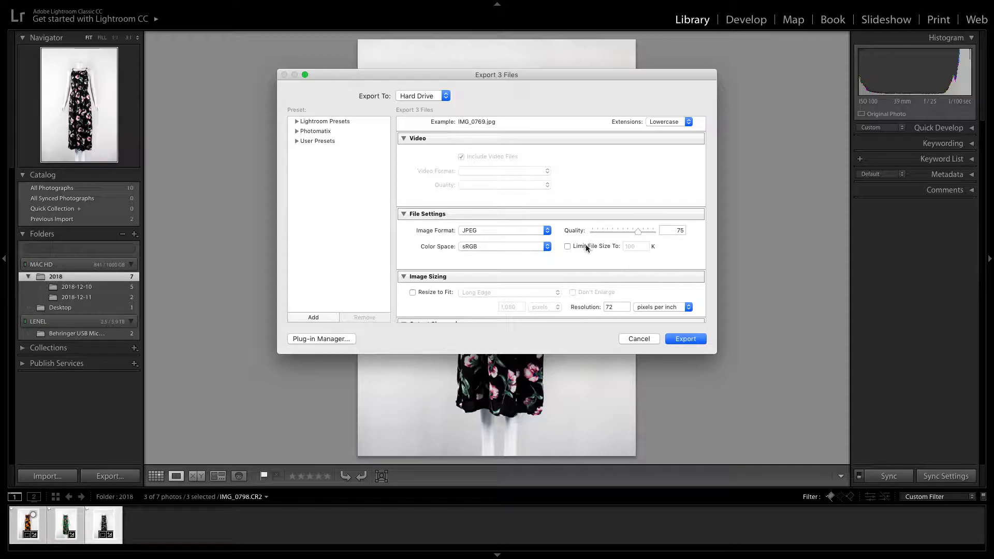
pyautogui.click(548, 231)
pyautogui.click(547, 233)
pyautogui.click(546, 231)
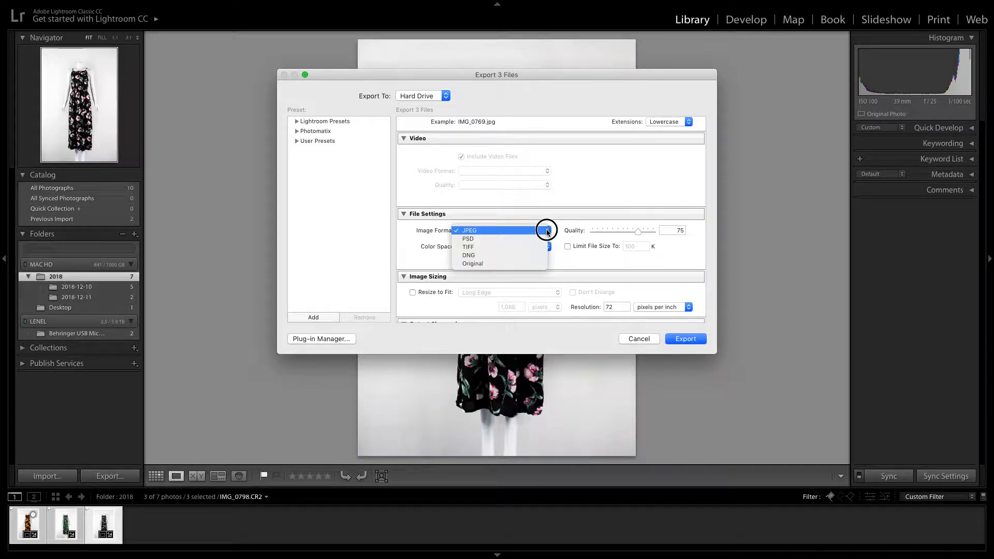
pyautogui.click(492, 230)
pyautogui.moveTo(638, 232); pyautogui.dragTo(669, 236)
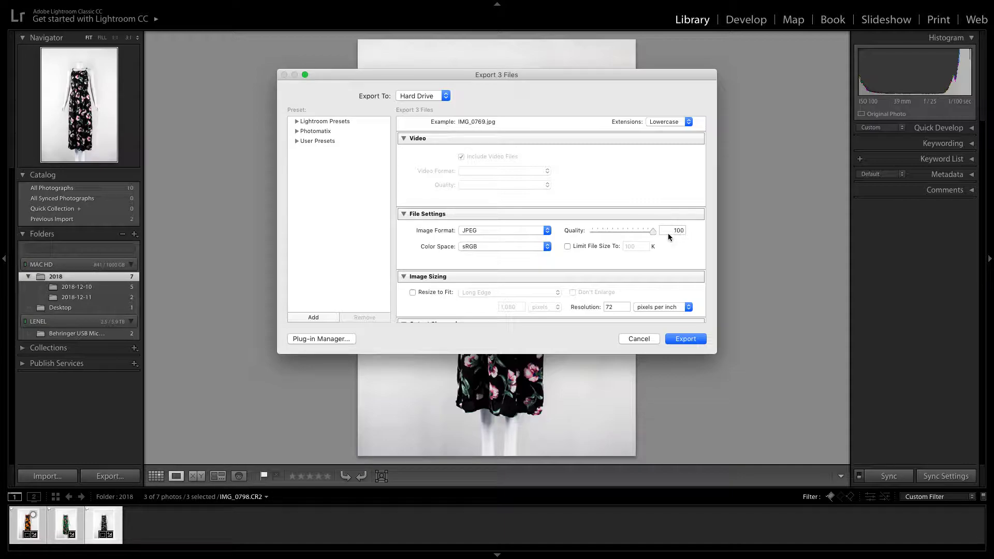
pyautogui.click(660, 234)
# Enable resizing of the exported images to fit a long edge of 1080 pixels
pyautogui.scroll(-4, 523, 295)
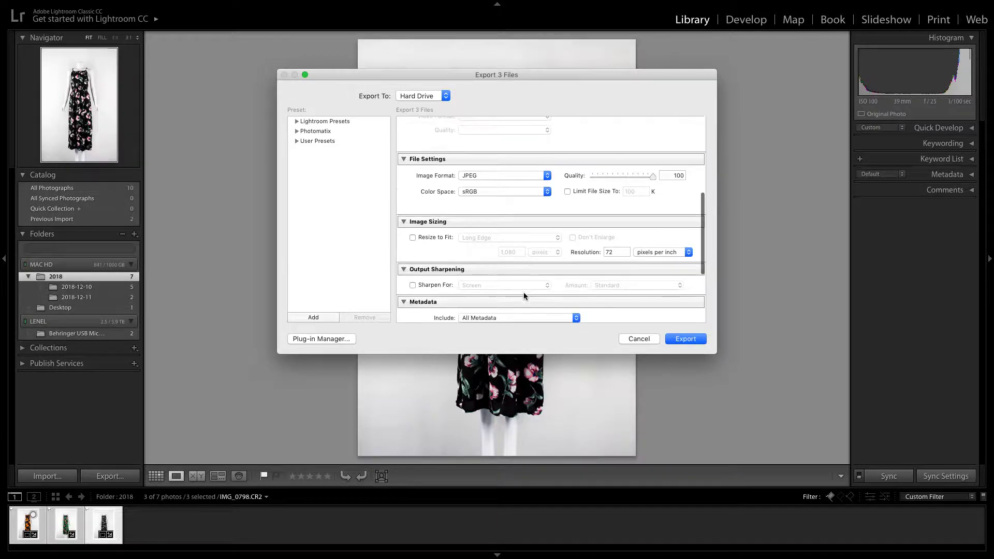
pyautogui.click(430, 231)
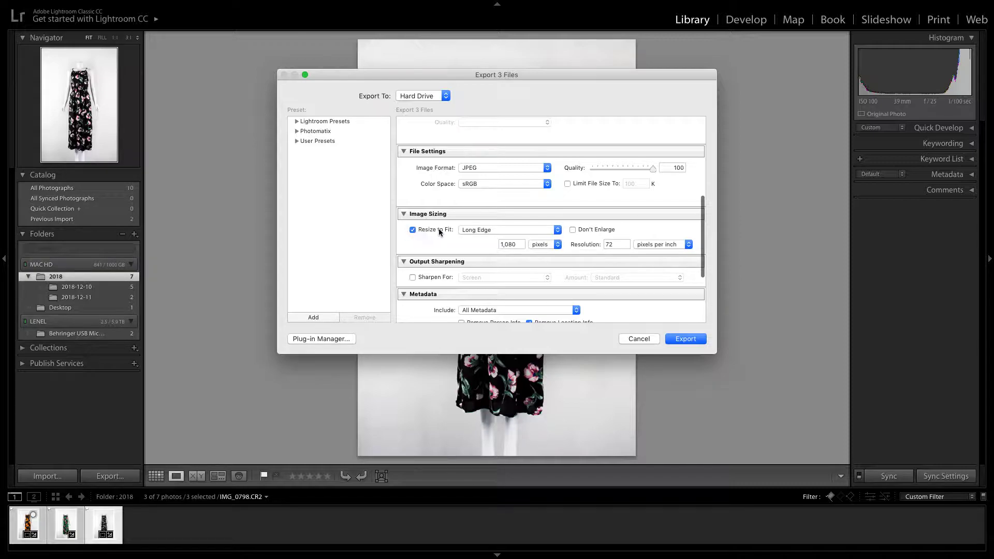
pyautogui.click(513, 230)
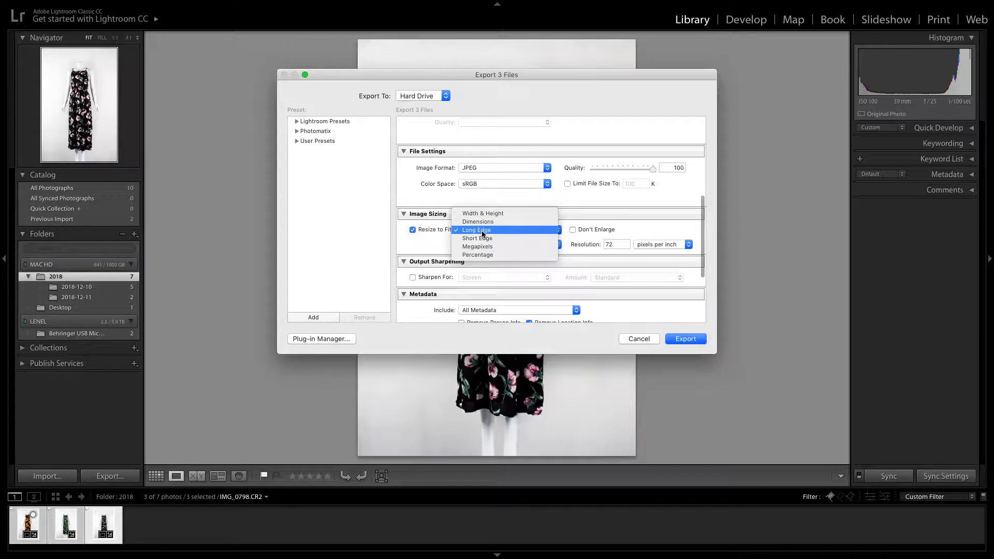
pyautogui.click(435, 243)
pyautogui.moveTo(522, 245); pyautogui.dragTo(484, 246)
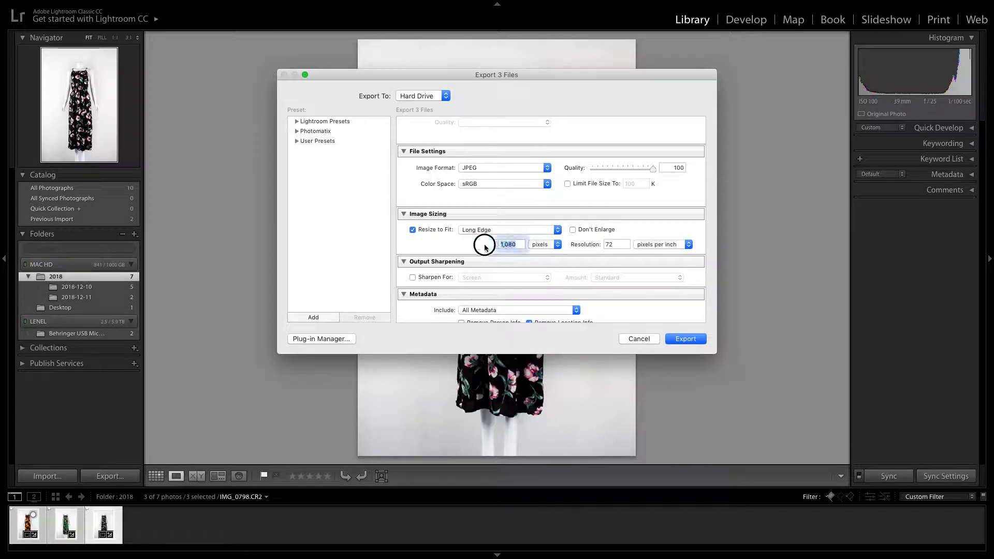
pyautogui.write('1080')
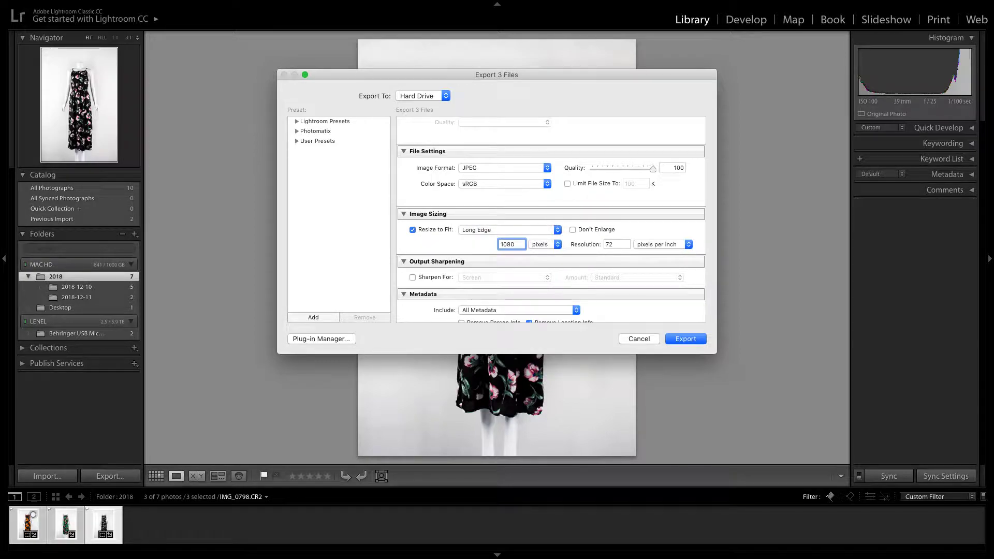
# Set the long edge of the resized export images to 800 pixels
pyautogui.moveTo(522, 244); pyautogui.dragTo(473, 241)
pyautogui.write('800')
# Try resizing the exports by Width & Height, with a width of 1080 and a height of 620 pixels
pyautogui.click(527, 230)
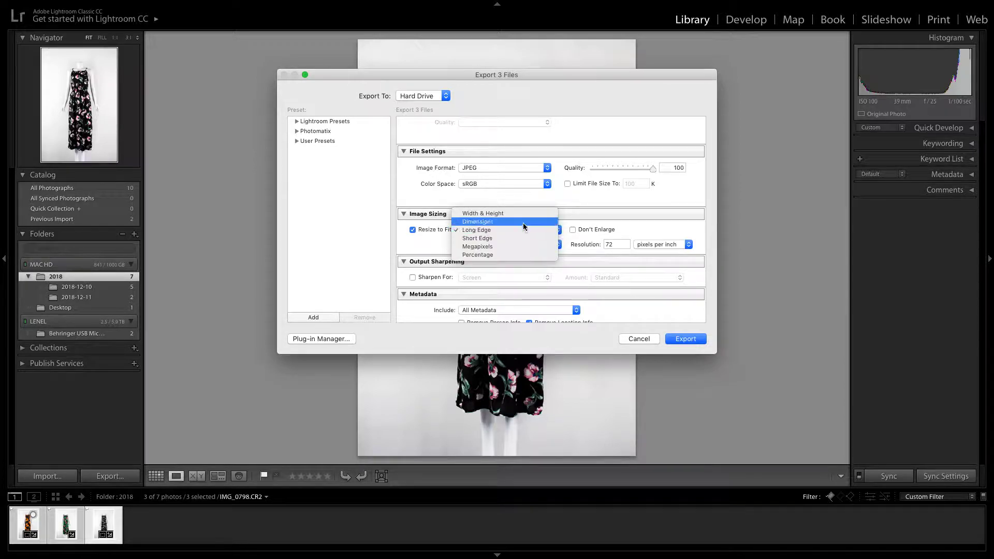
pyautogui.click(524, 224)
pyautogui.click(524, 226)
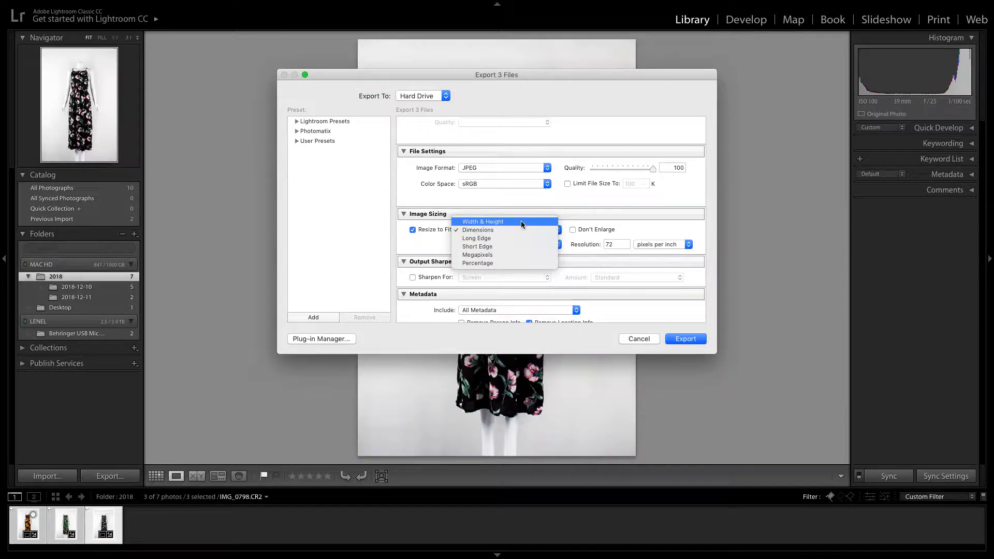
pyautogui.click(520, 220)
pyautogui.moveTo(479, 245); pyautogui.dragTo(440, 246)
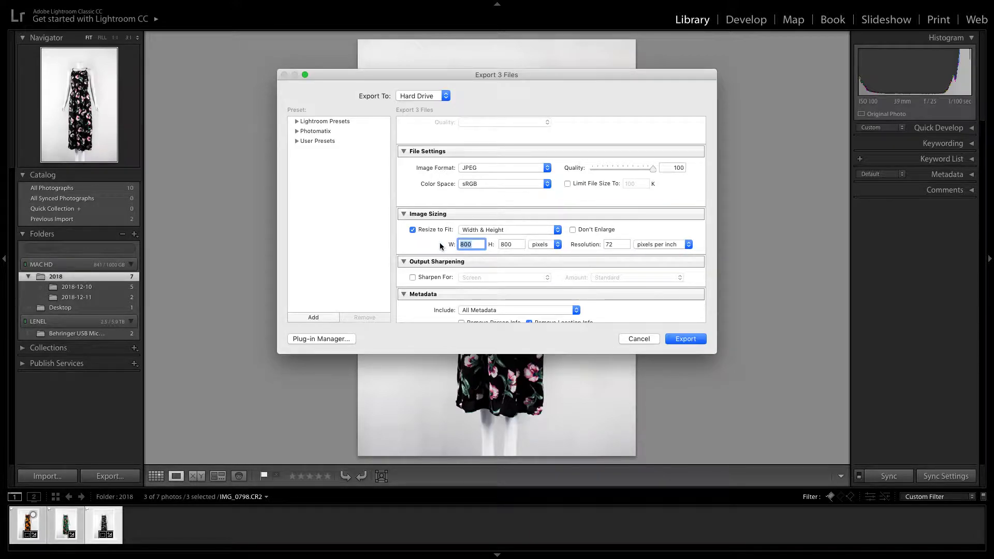
pyautogui.write('10')
pyautogui.moveTo(515, 244); pyautogui.dragTo(491, 247)
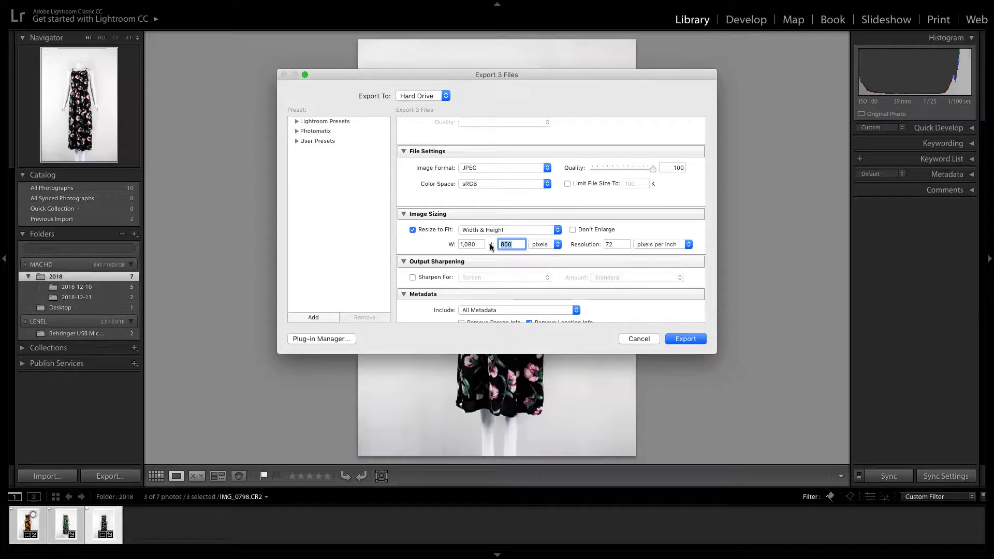
pyautogui.write('620')
pyautogui.doubleClick(497, 244)
# Switch the resize method back to Long Edge at 800 pixels and check the resolution setting
pyautogui.click(509, 230)
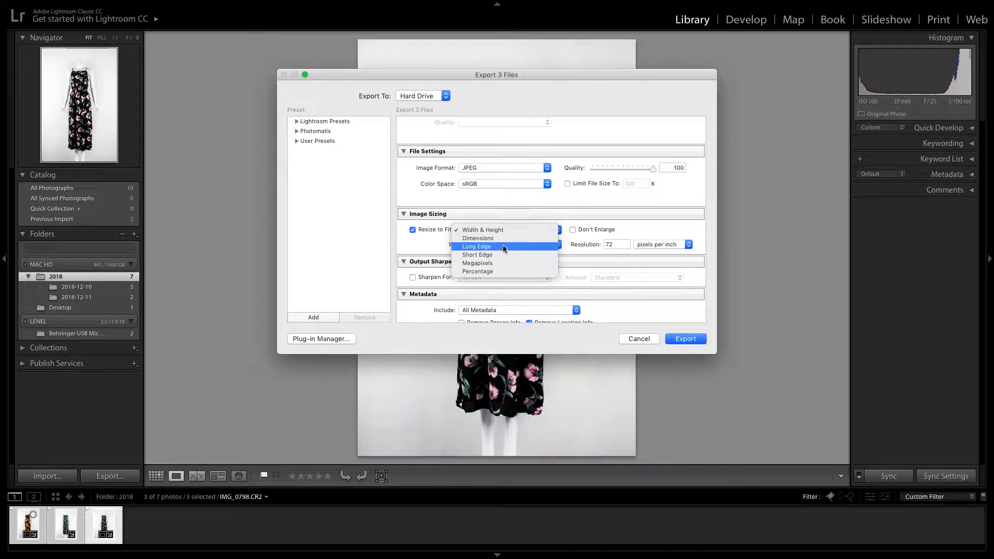
pyautogui.click(504, 247)
pyautogui.moveTo(519, 244); pyautogui.dragTo(480, 247)
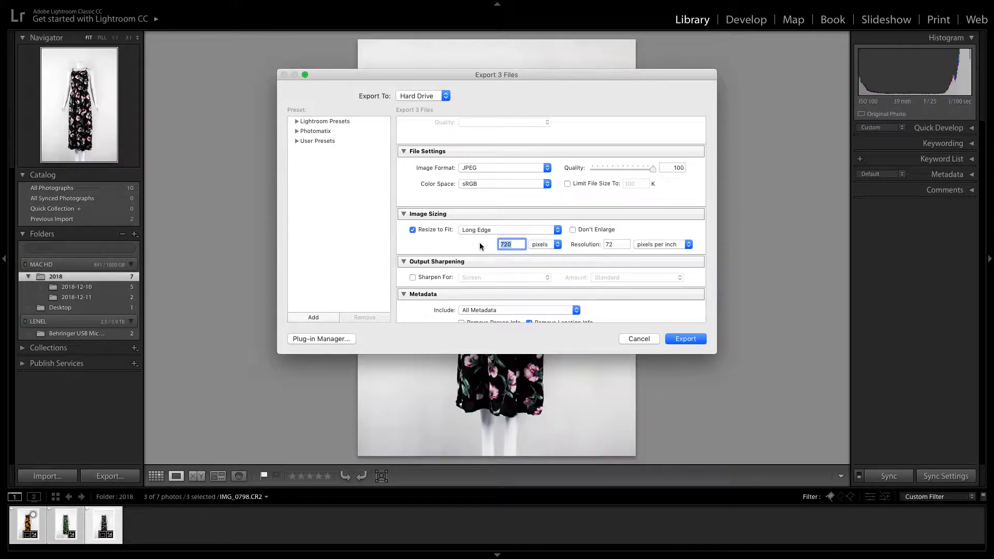
pyautogui.click(524, 231)
pyautogui.click(569, 225)
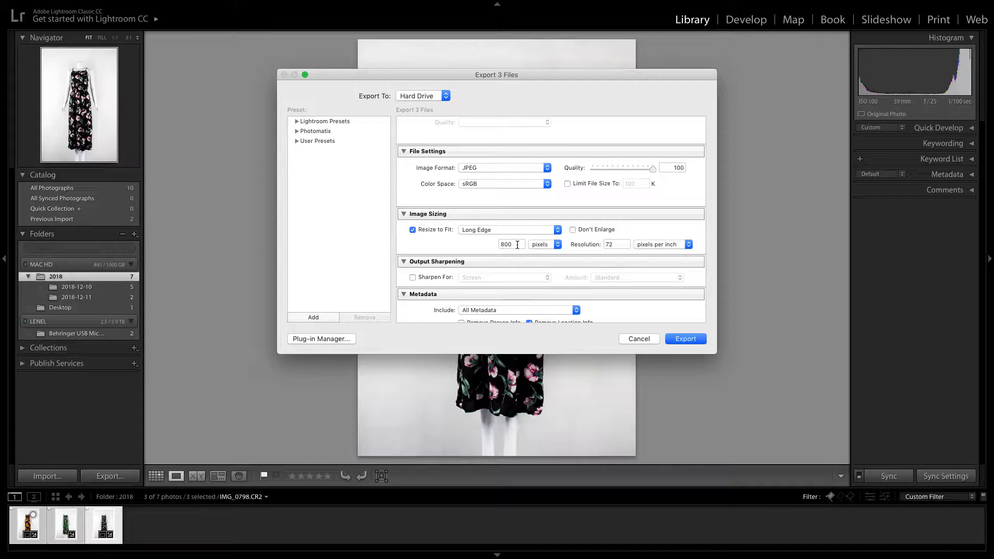
pyautogui.doubleClick(616, 245)
pyautogui.moveTo(615, 244); pyautogui.dragTo(599, 245)
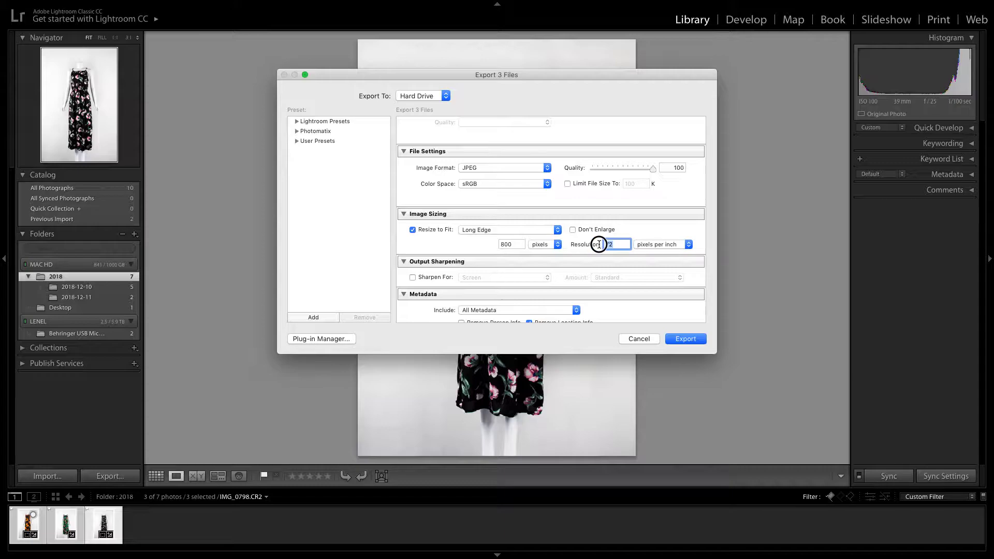
pyautogui.doubleClick(515, 245)
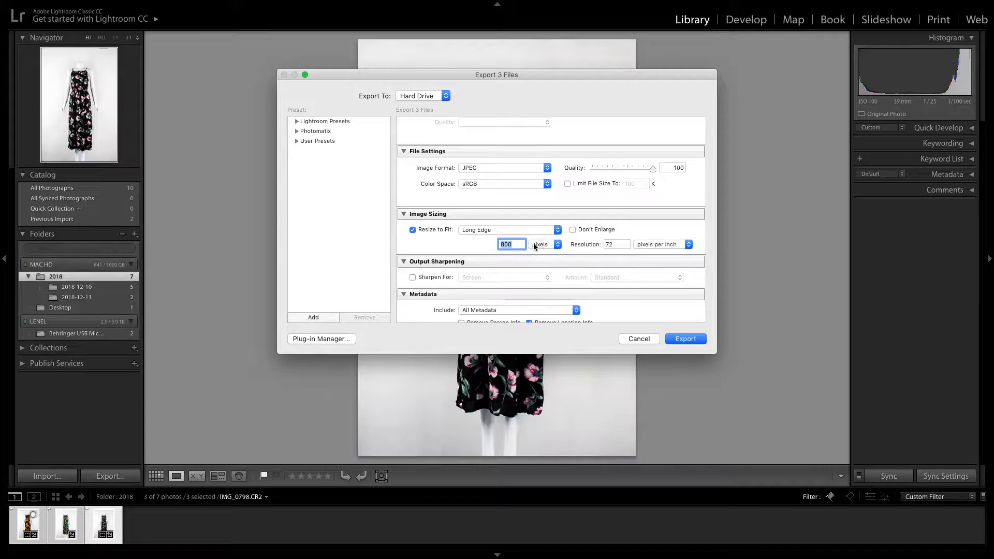
pyautogui.click(569, 248)
# Turn off resizing for the export and review the After Export choices, keeping Do nothing
pyautogui.scroll(-5, 544, 264)
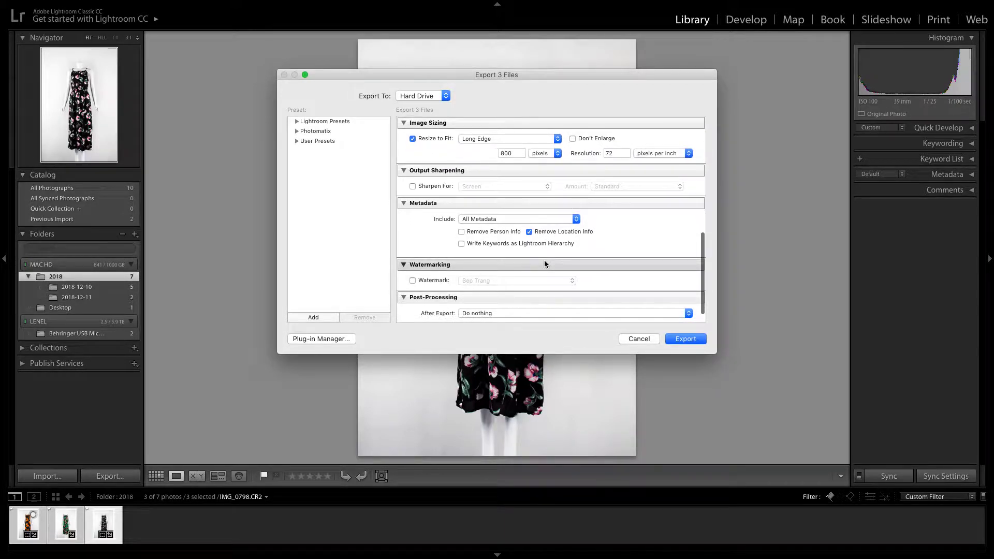
pyautogui.scroll(-1, 545, 263)
pyautogui.scroll(-2, 543, 250)
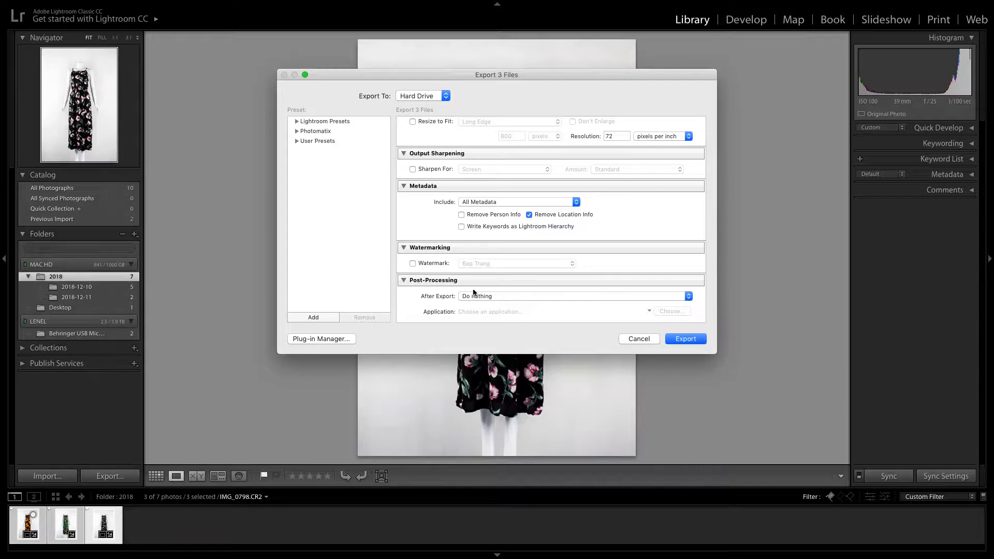
pyautogui.click(403, 280)
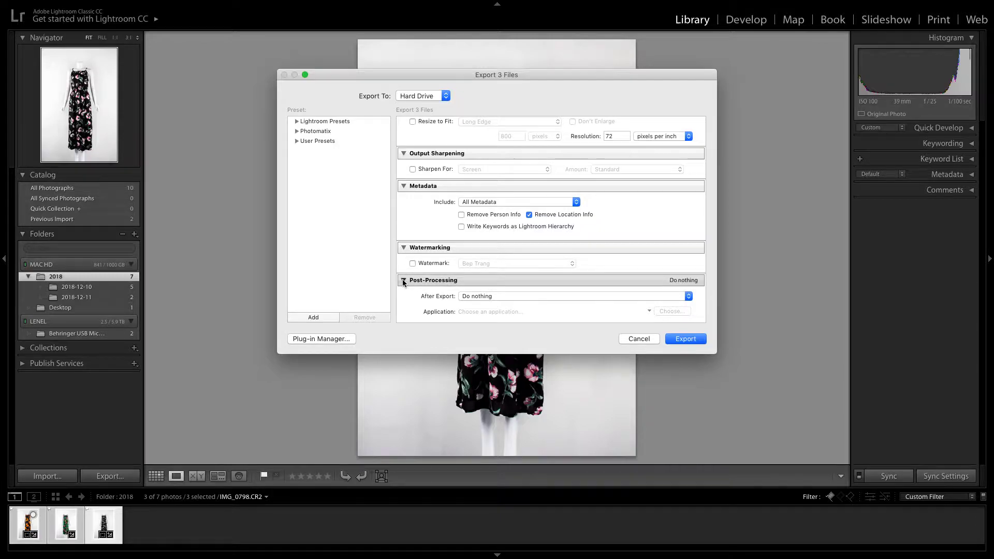
pyautogui.click(403, 314)
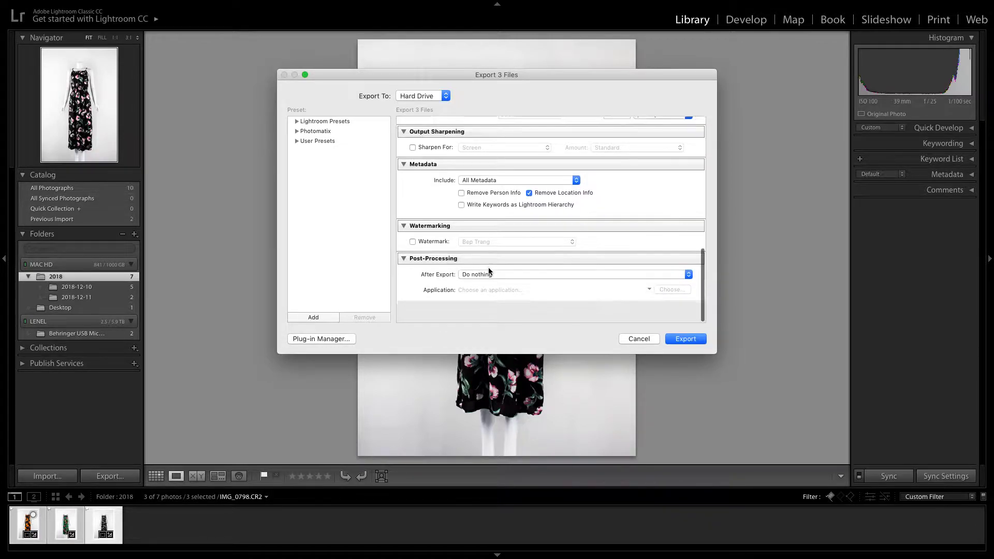
pyautogui.click(500, 297)
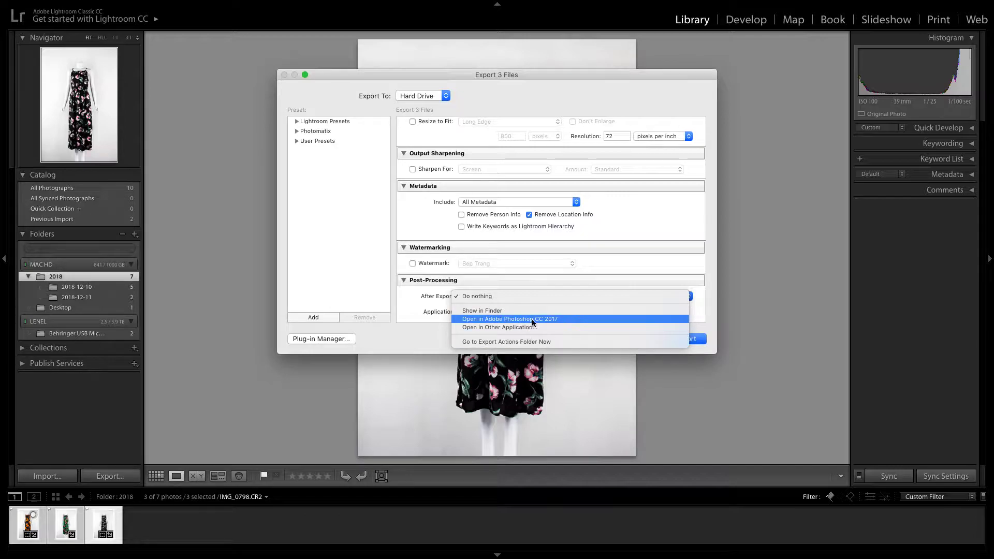
pyautogui.click(413, 295)
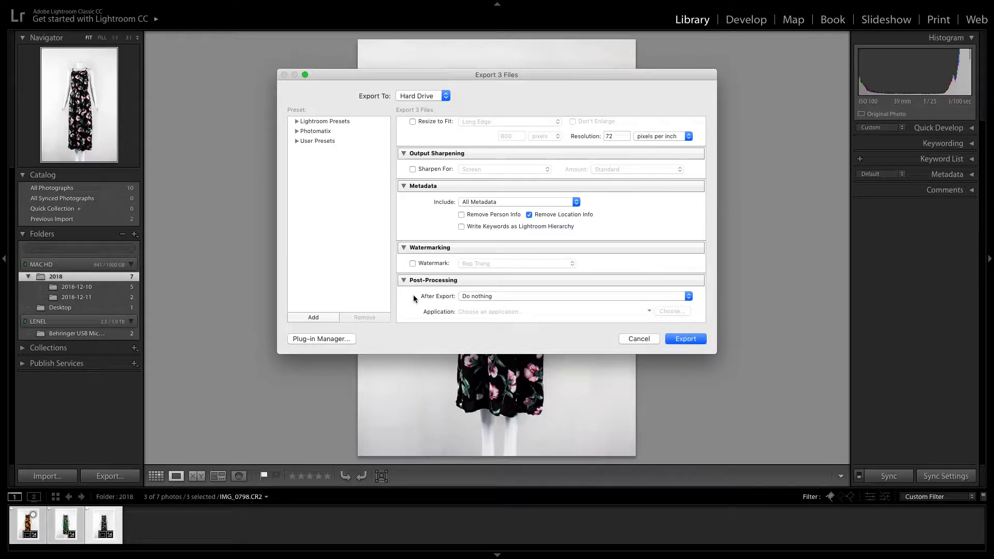
# Enable the Bep Trang watermark for the exported images and open it for editing
pyautogui.click(404, 280)
pyautogui.click(412, 298)
pyautogui.click(518, 299)
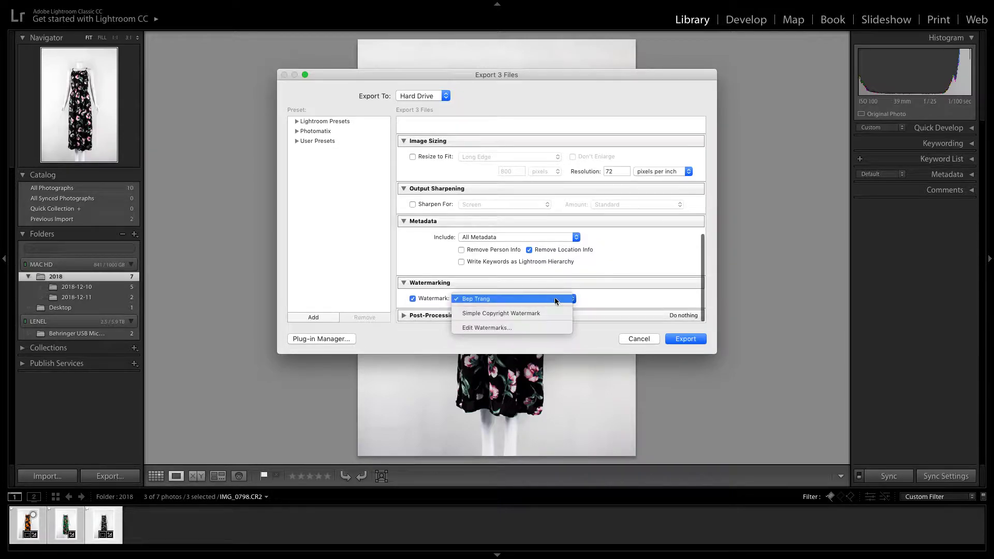
pyautogui.click(504, 329)
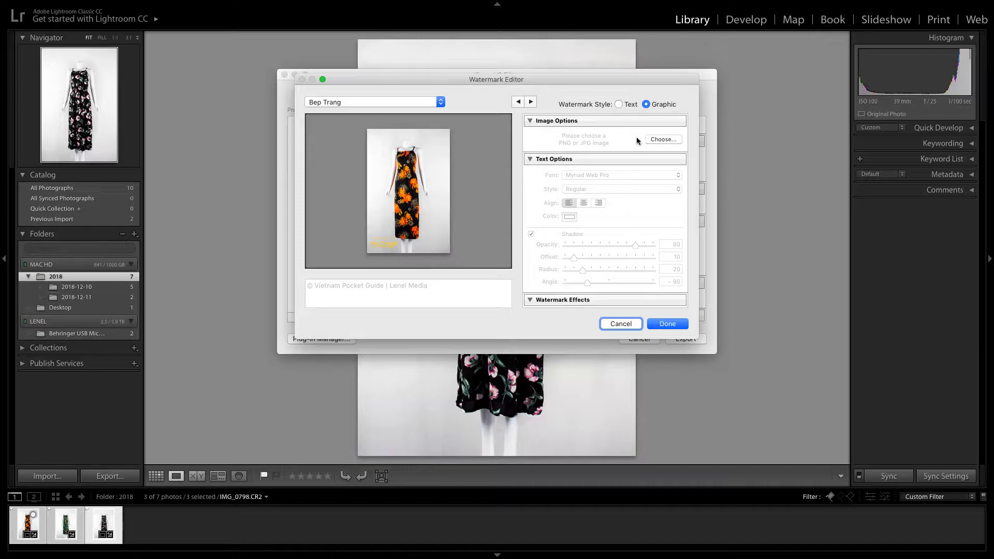
pyautogui.moveTo(388, 247)
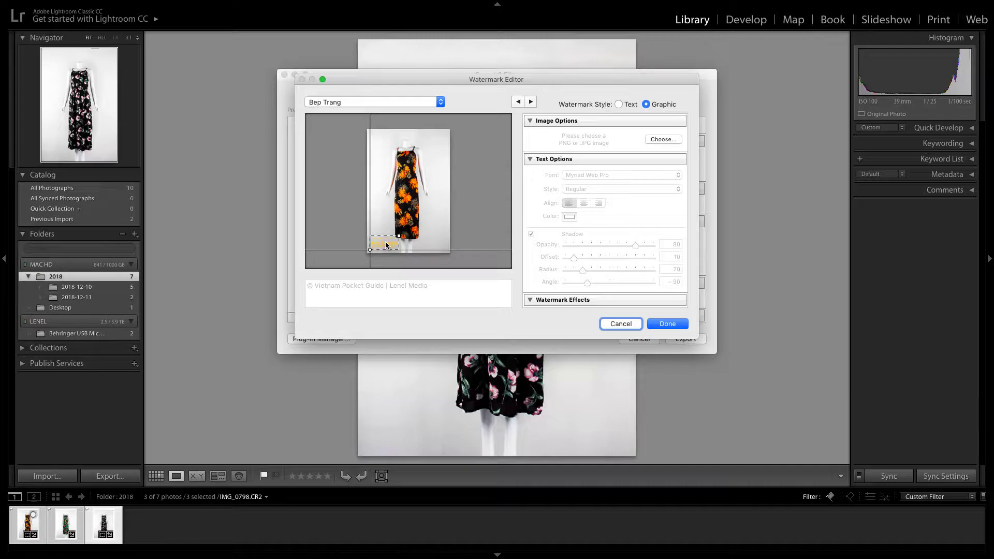
pyautogui.click(665, 140)
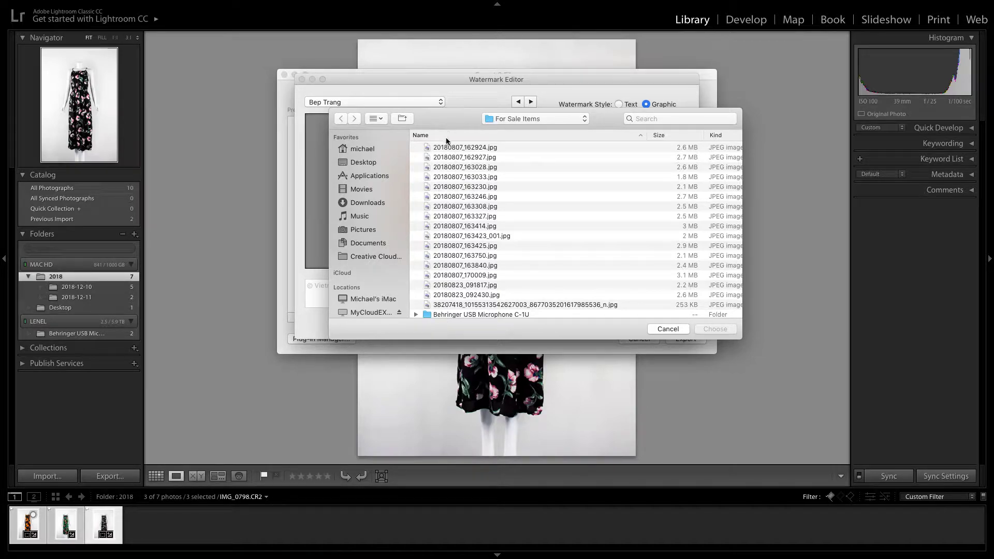
pyautogui.click(668, 329)
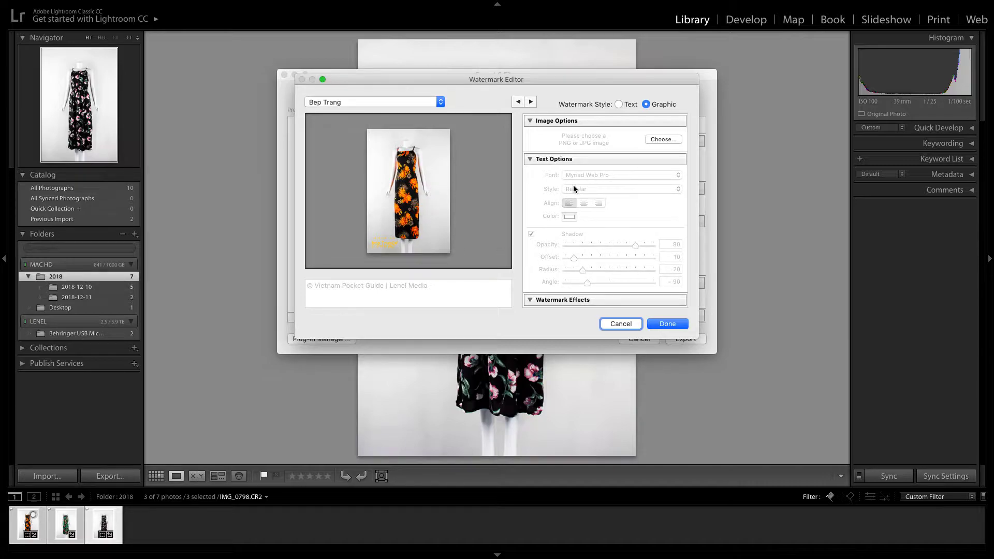
# Try lowering the watermark's opacity to 53 and its proportional size to 15 in the watermark effects
pyautogui.click(530, 159)
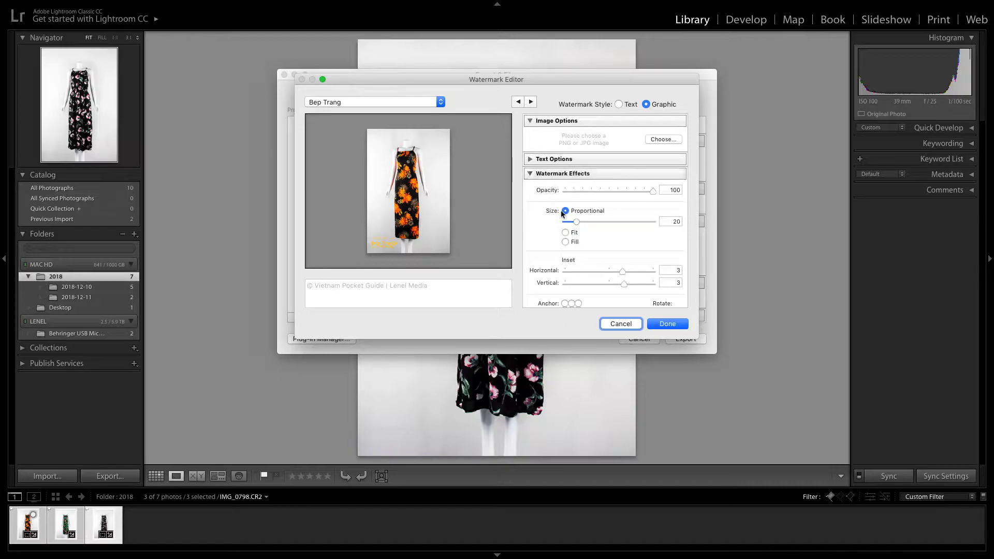
pyautogui.moveTo(652, 191); pyautogui.dragTo(611, 194)
pyautogui.moveTo(577, 224)
pyautogui.mouseDown()
pyautogui.moveTo(595, 221)
pyautogui.moveTo(574, 224)
pyautogui.mouseUp()
pyautogui.scroll(-2, 629, 272)
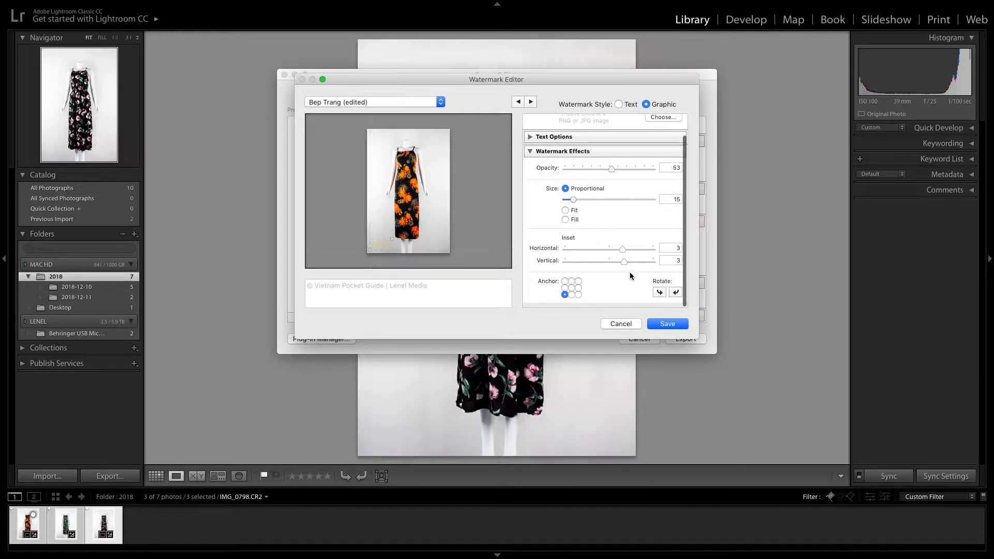
# Try anchoring the watermark at the photo's centre, top-right, bottom-right and top-left, and return it to the centre
pyautogui.click(572, 293)
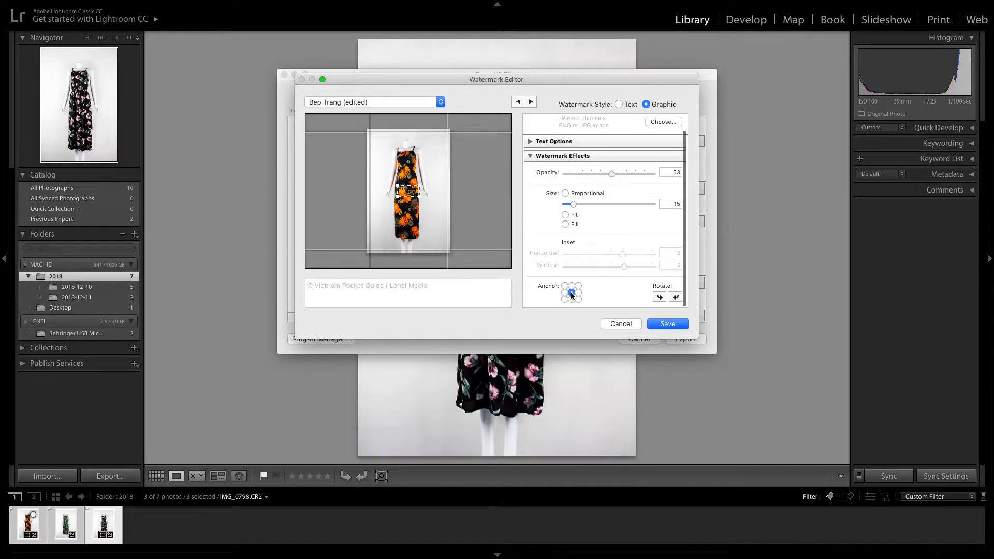
pyautogui.click(579, 286)
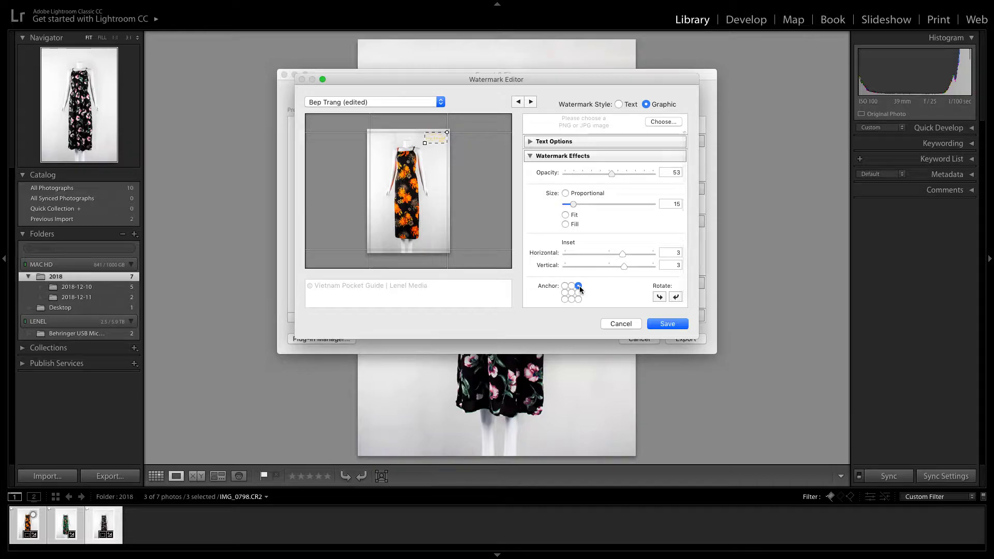
pyautogui.click(579, 300)
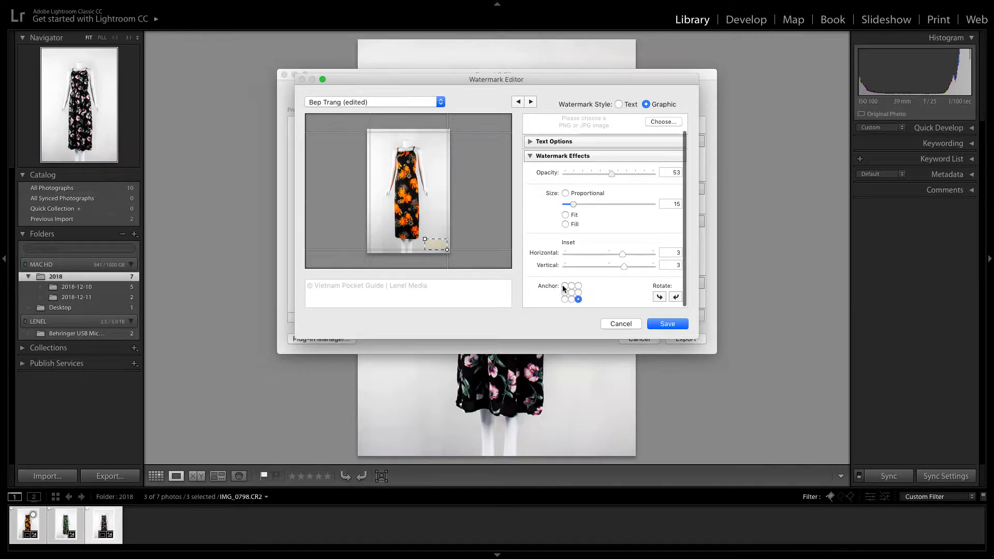
pyautogui.click(565, 285)
pyautogui.click(571, 293)
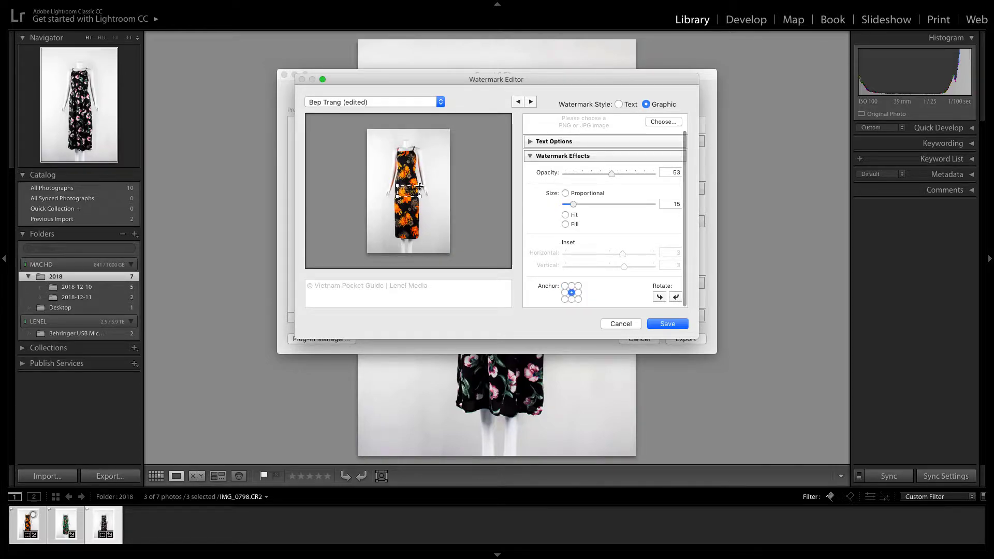
# Try enlarging the watermark to size 22 and anchoring it at the photo's bottom-left, and discard the watermark edits
pyautogui.moveTo(420, 185); pyautogui.dragTo(448, 182)
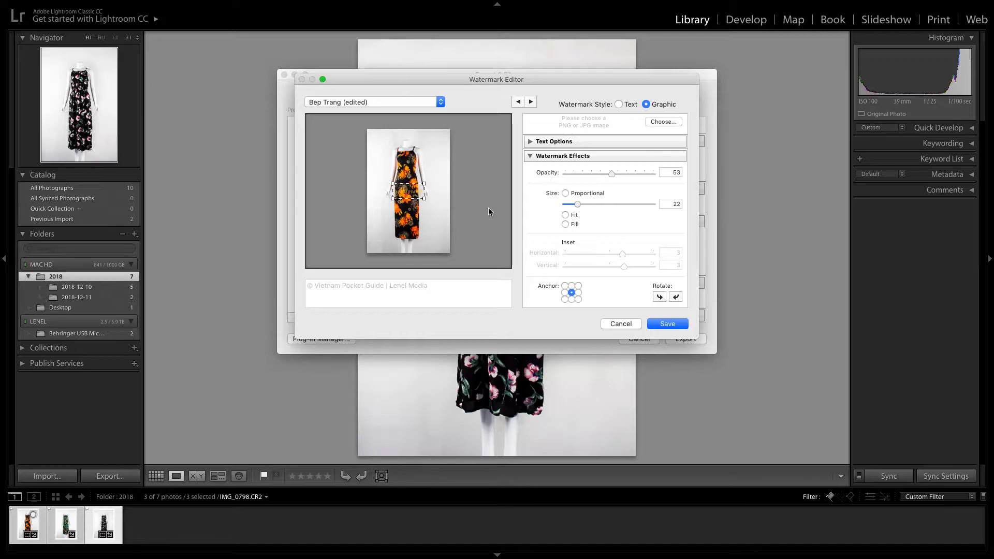
pyautogui.click(565, 299)
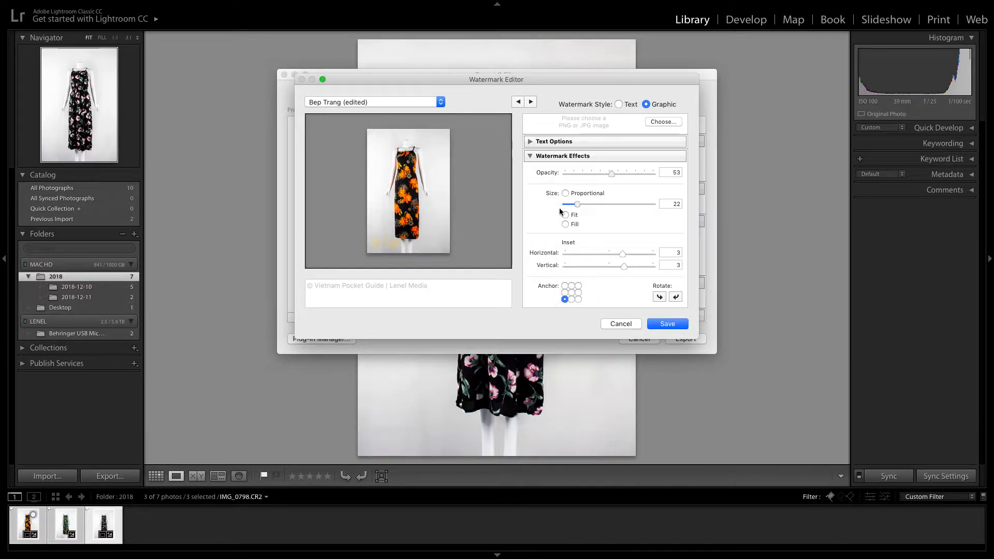
pyautogui.moveTo(400, 247)
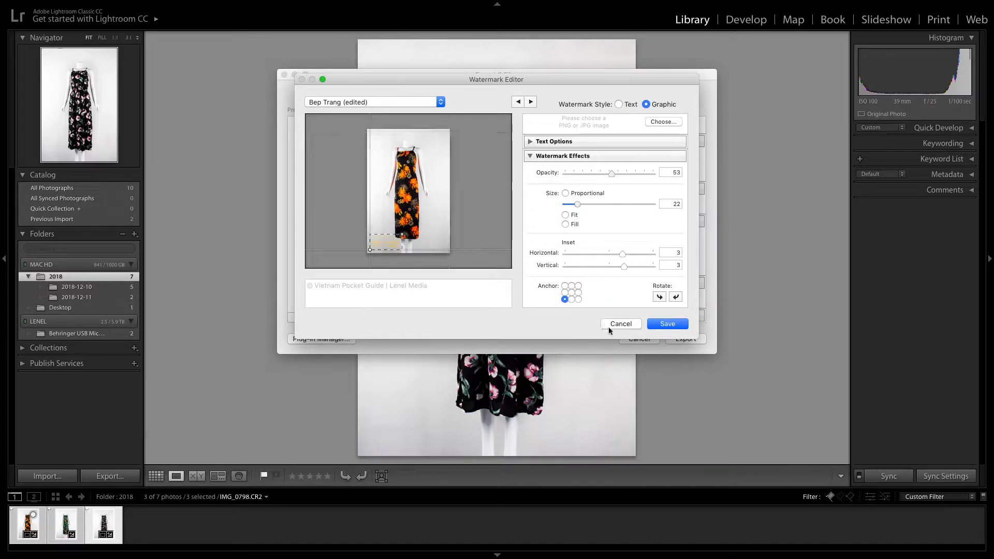
pyautogui.click(628, 325)
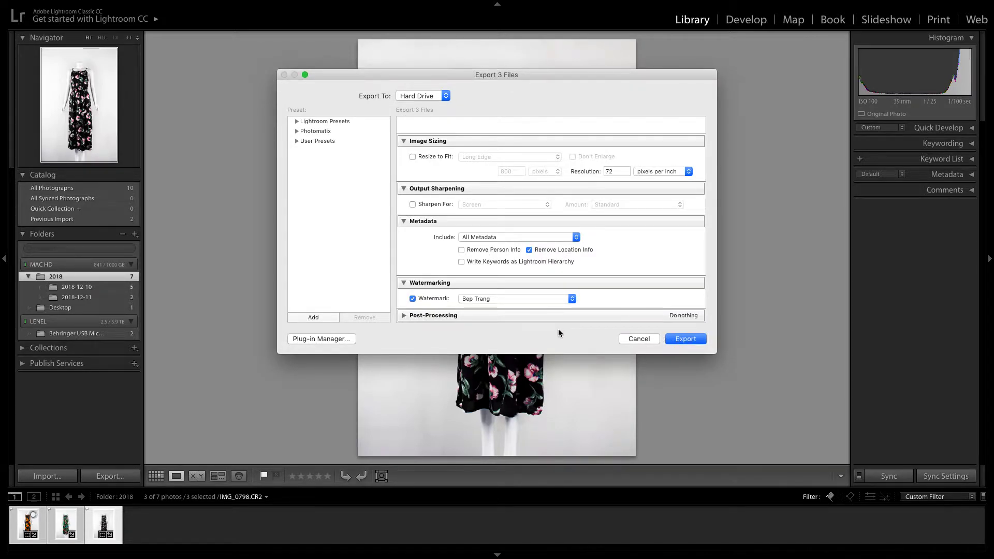
# Keep Desktop as the export location and export the three selected photos with the Bep Trang watermark
pyautogui.scroll(-2, 495, 246)
pyautogui.scroll(5, 601, 261)
pyautogui.click(512, 140)
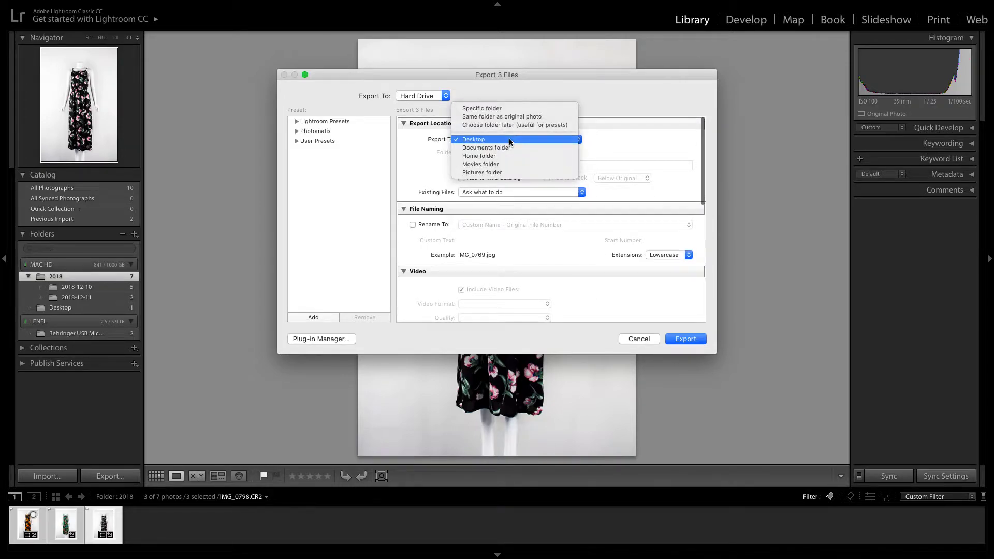
pyautogui.click(510, 140)
pyautogui.scroll(-5, 491, 295)
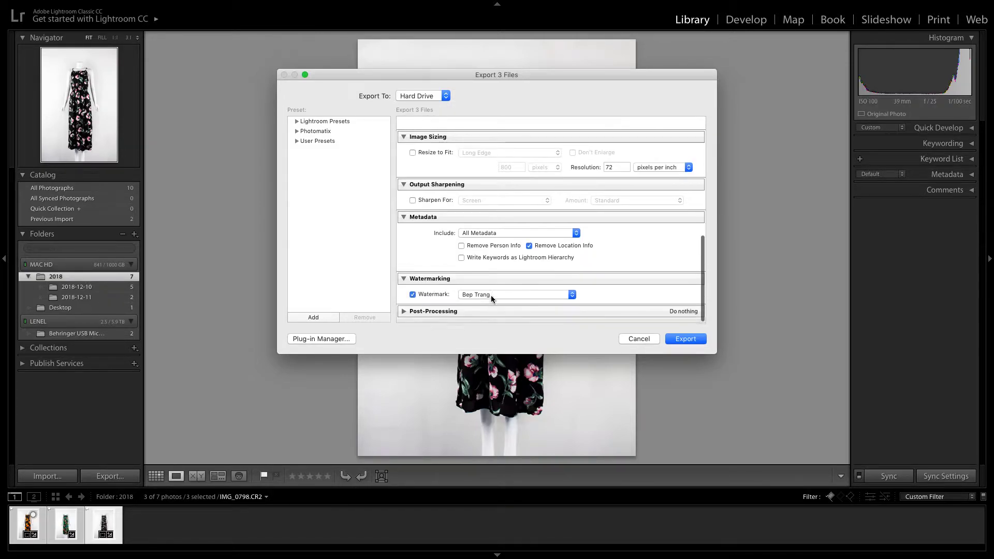
pyautogui.click(685, 339)
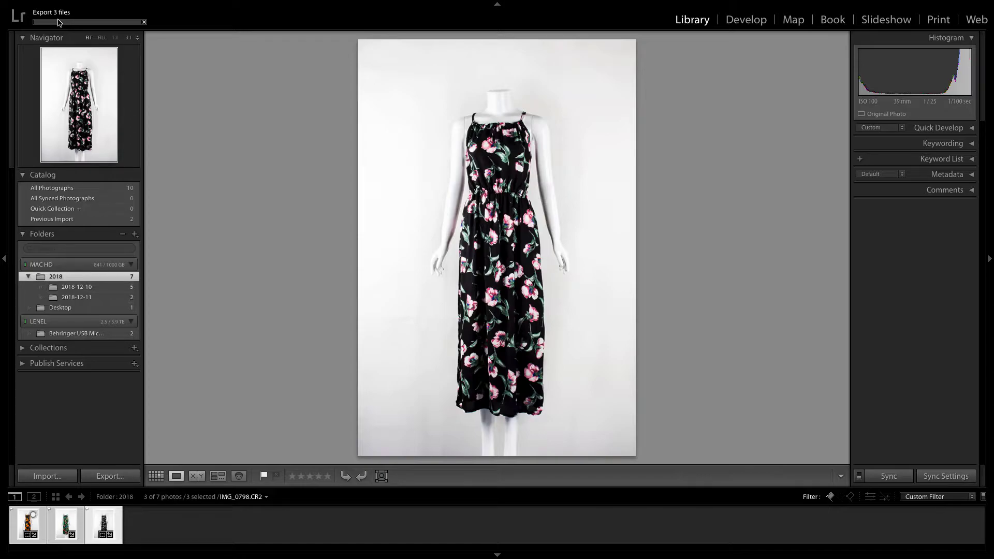
# Switch to the Finder desktop to check the exported JPEG files such as IMG_0774.jpg, and return to Lightroom
pyautogui.hotkey('ctrl', 'Right')
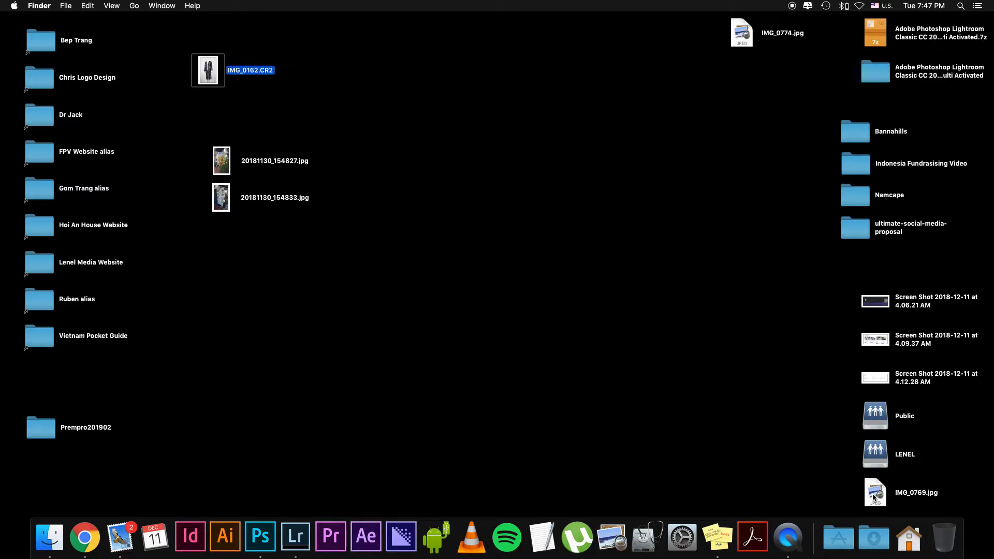
pyautogui.click(745, 38)
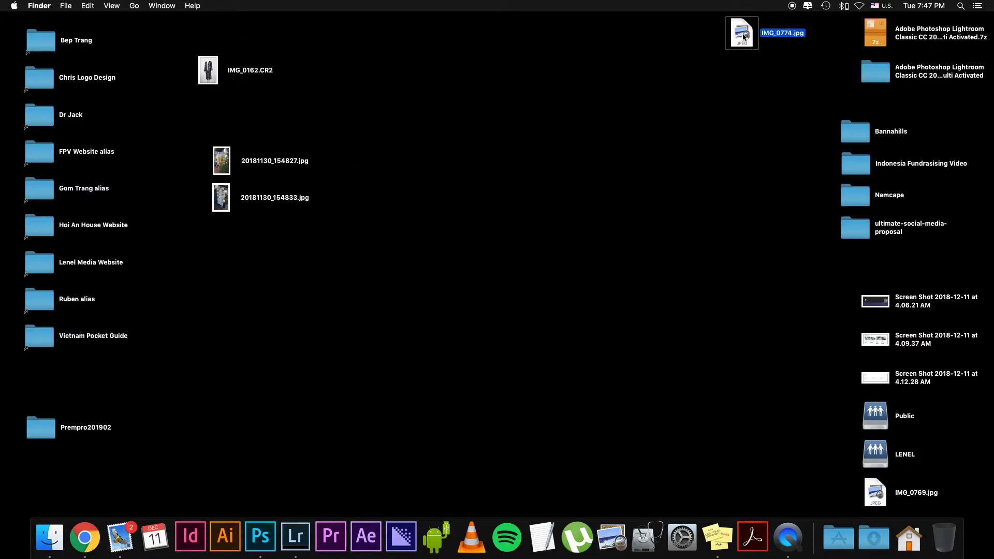
pyautogui.hotkey('ctrl', 'Left')
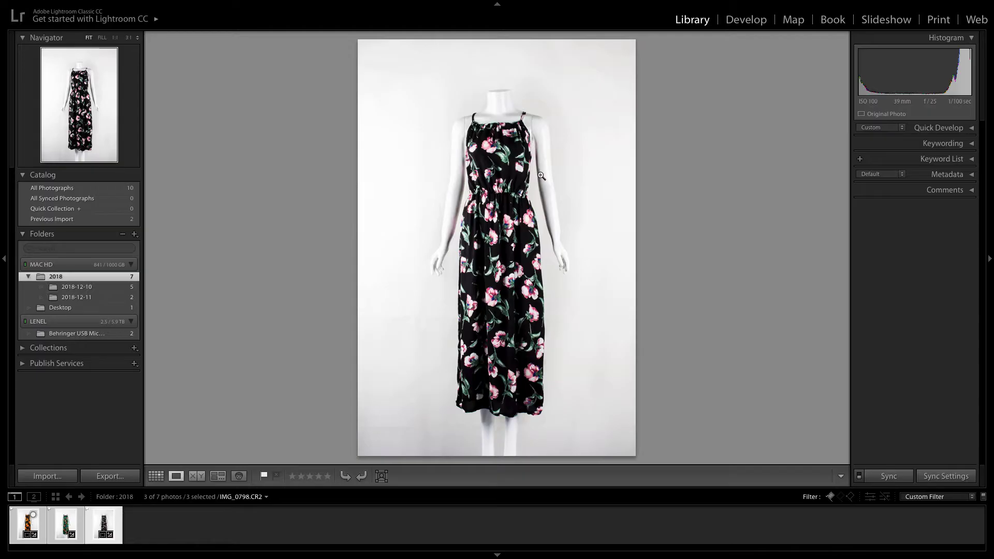
# Switch to the Finder desktop and gather the exported IMG_0774.jpg, IMG_0798.jpg and IMG_0769.jpg close together in its empty middle area
pyautogui.hotkey('ctrl', 'Right')
pyautogui.moveTo(772, 122); pyautogui.dragTo(517, 195)
pyautogui.click(862, 486)
pyautogui.moveTo(862, 487); pyautogui.dragTo(620, 225)
pyautogui.click(646, 258)
# Preview the exported IMG_0774.jpg and IMG_0769.jpg with Quick Look to check their watermarks, closing each preview
pyautogui.click(516, 207)
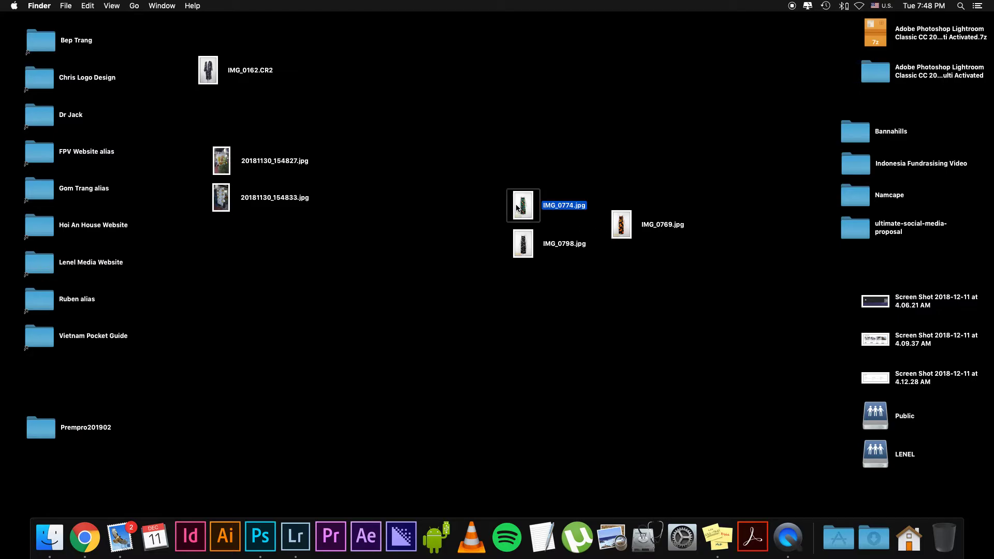
pyautogui.press('space')
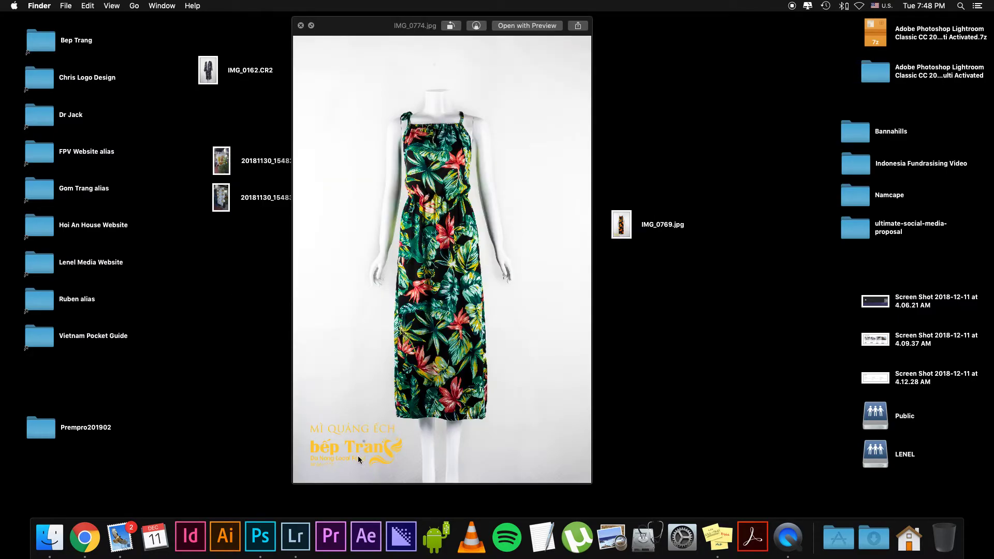
pyautogui.press('space')
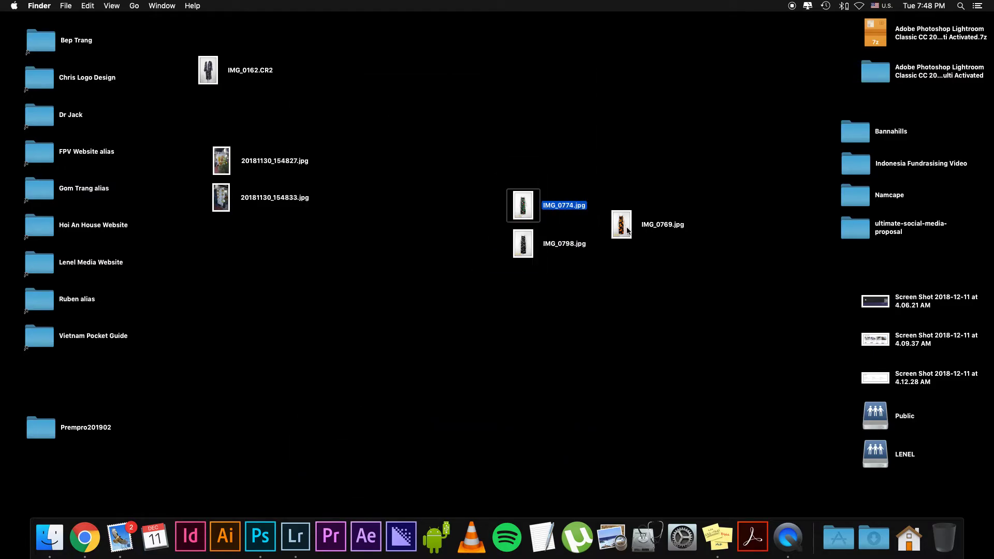
pyautogui.click(626, 228)
pyautogui.press('space')
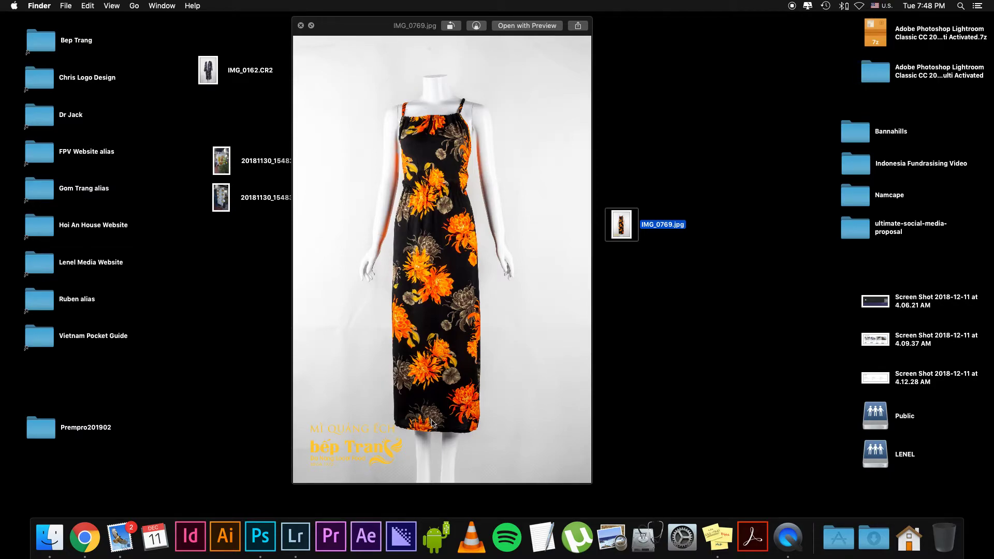
pyautogui.press('space')
# Preview IMG_0798.jpg with Quick Look and move the preview window clear of the exported files
pyautogui.click(531, 242)
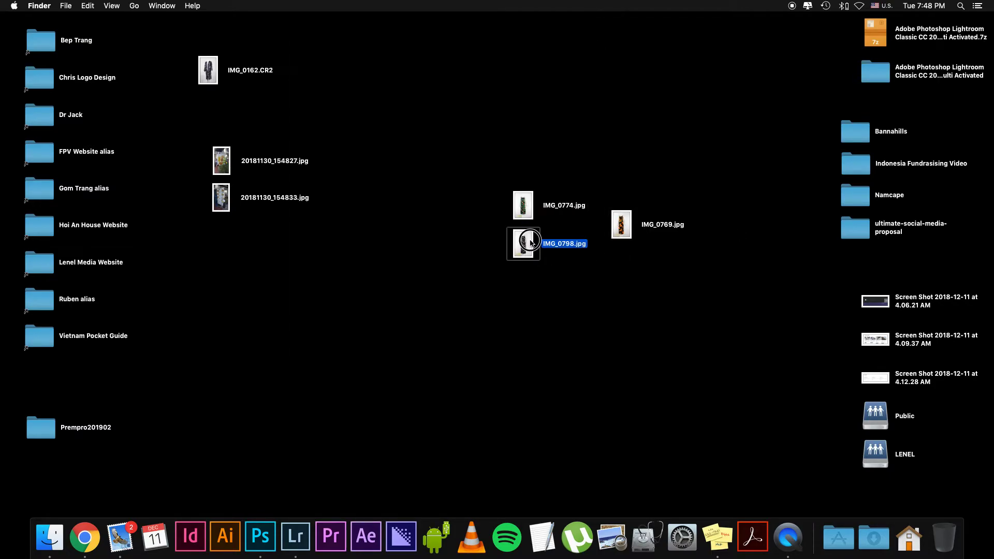
pyautogui.press('space')
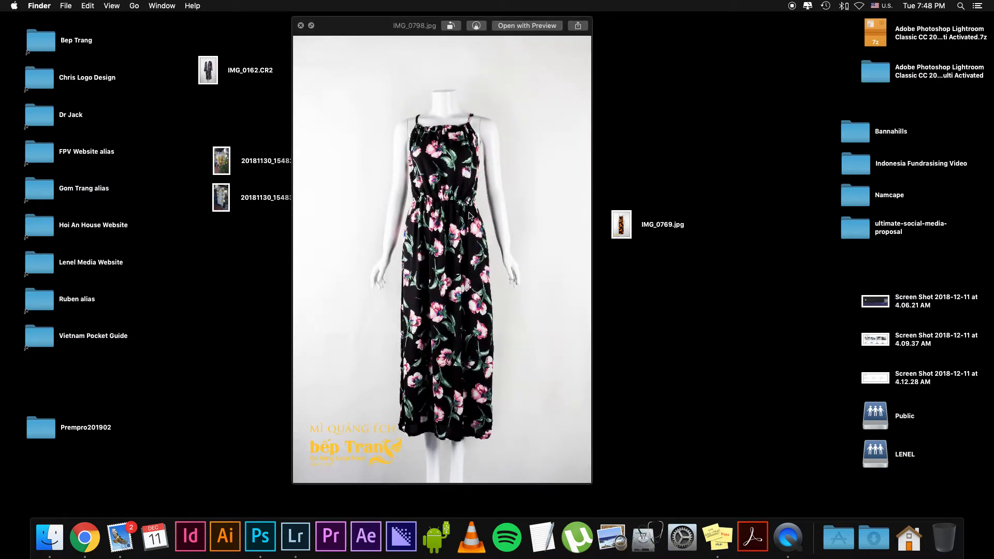
pyautogui.click(389, 27)
pyautogui.moveTo(389, 27); pyautogui.dragTo(266, 27)
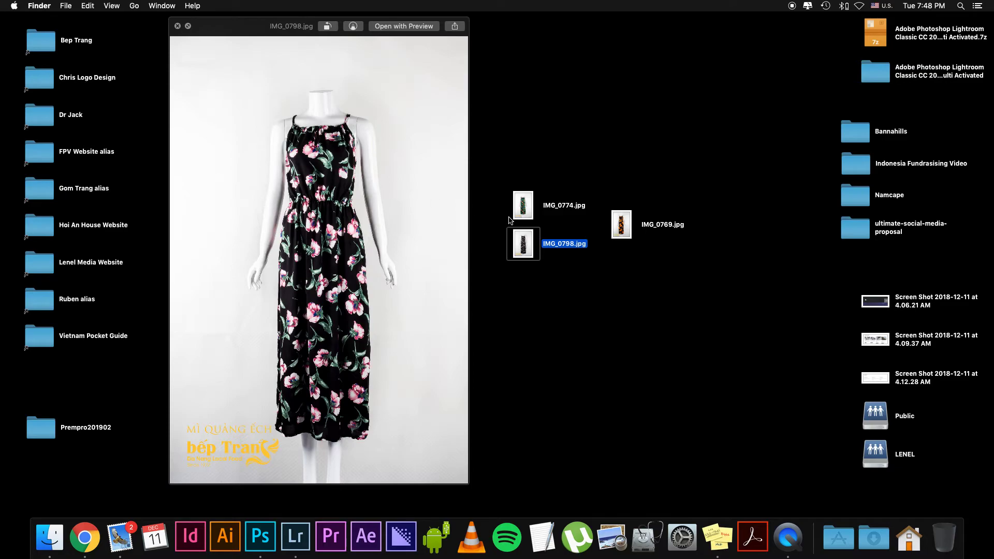
# Check IMG_0774.jpg and IMG_0769.jpg again, leaving the Quick Look preview of IMG_0769.jpg open
pyautogui.click(523, 209)
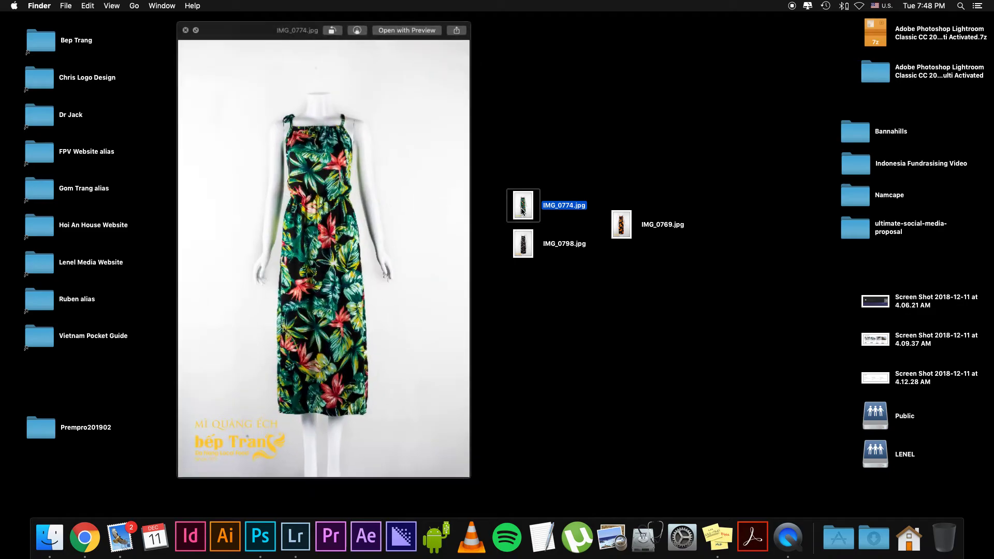
pyautogui.click(615, 221)
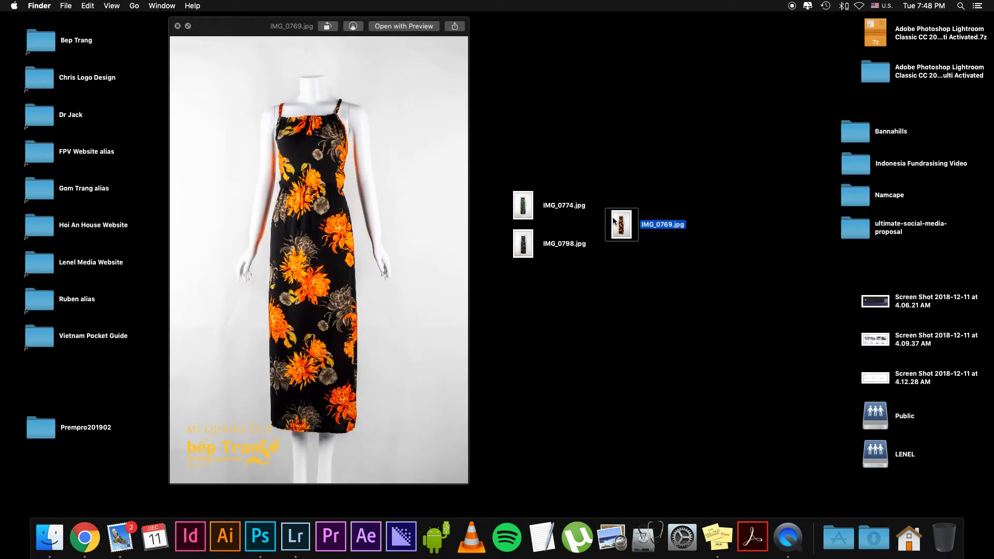
pyautogui.press('space')
pyautogui.press('space')
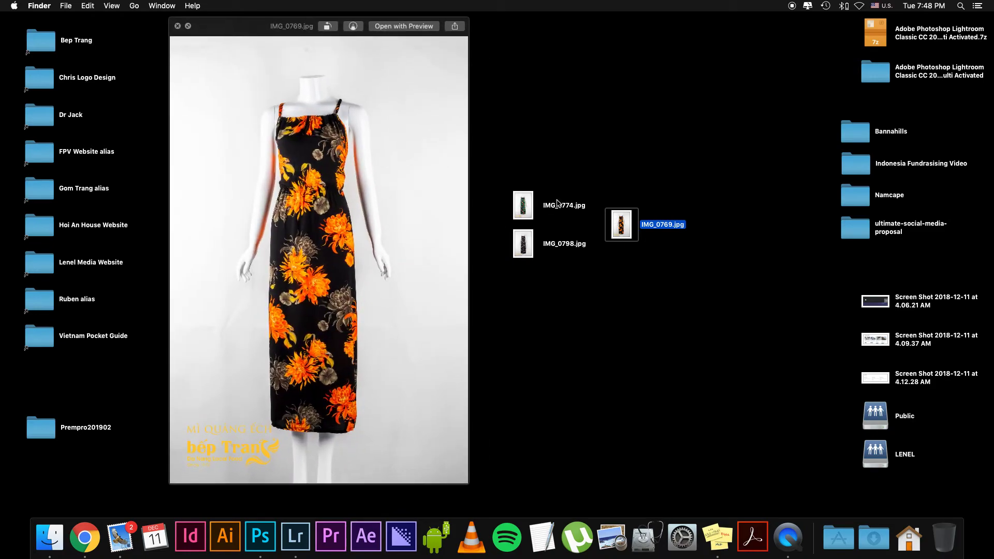